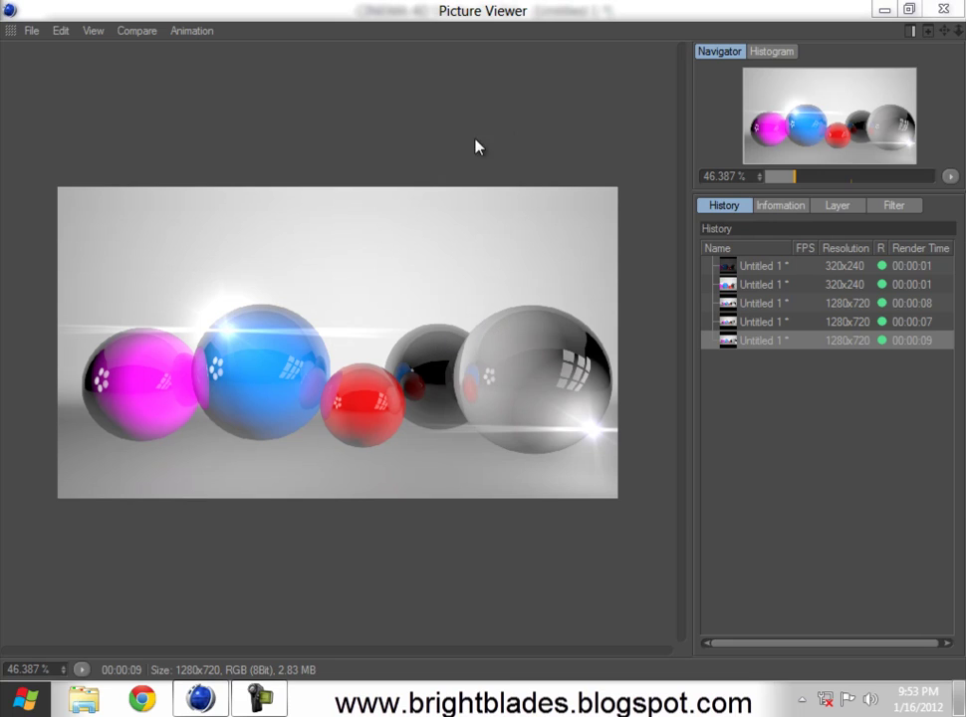
Step: Close the rendered picture window and create a new empty project
{"action": "left_click", "coordinate": [953, 7]}
{"action": "left_click", "coordinate": [15, 30]}
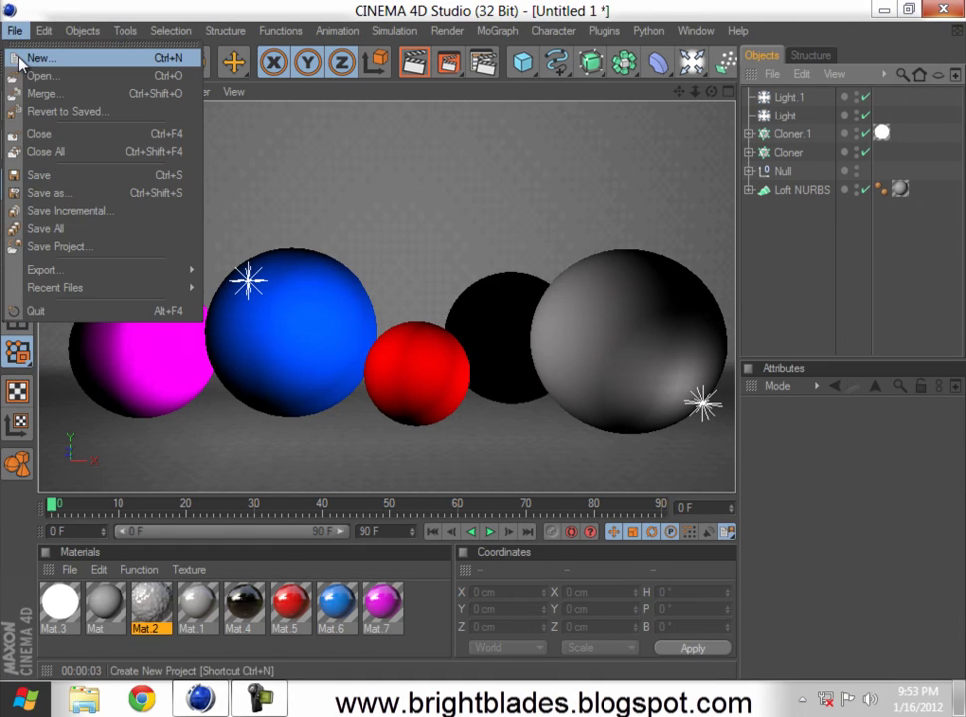
{"action": "left_click", "coordinate": [18, 58]}
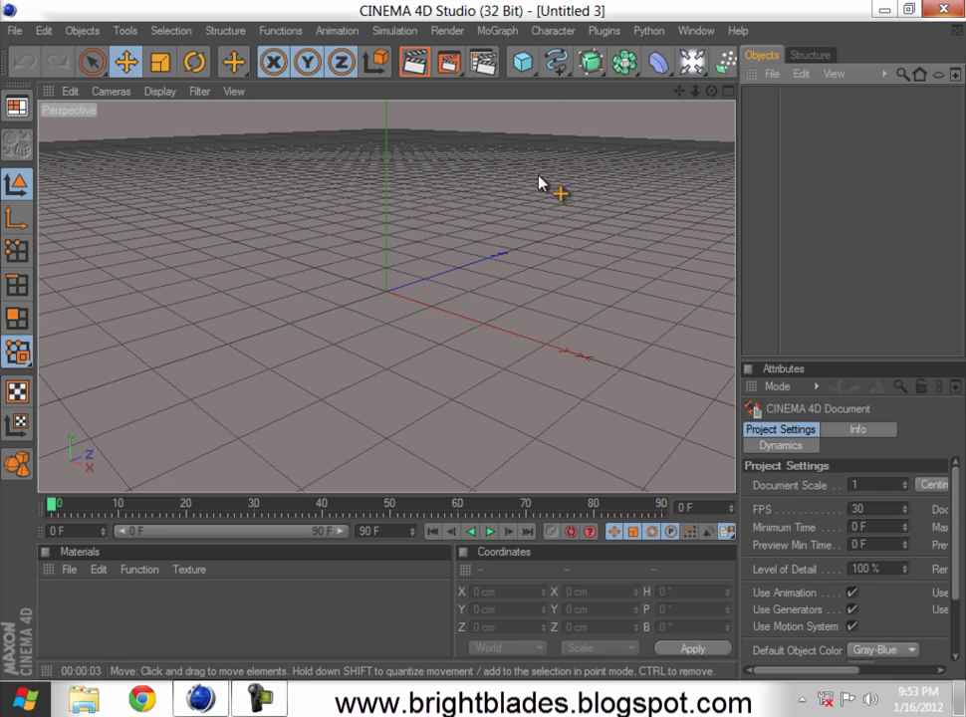
Step: In the Right view, draw a Bezier spline from about Z -307, Y 506 cm to Z 800, curving down to Z 895, Y 404 cm
{"action": "left_click", "coordinate": [556, 64]}
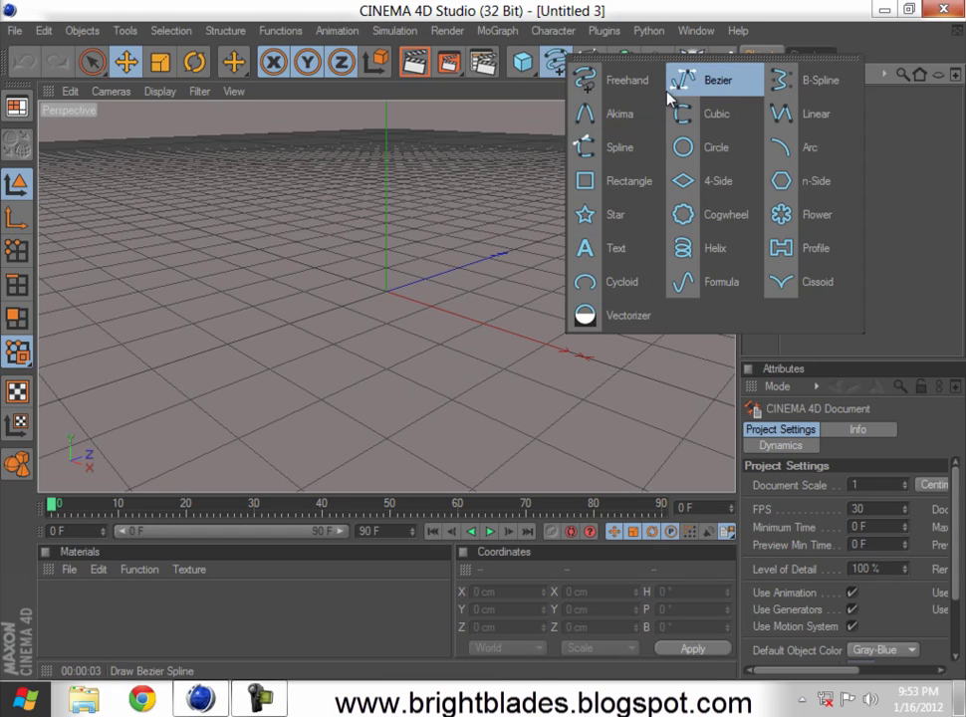
{"action": "left_click", "coordinate": [730, 86]}
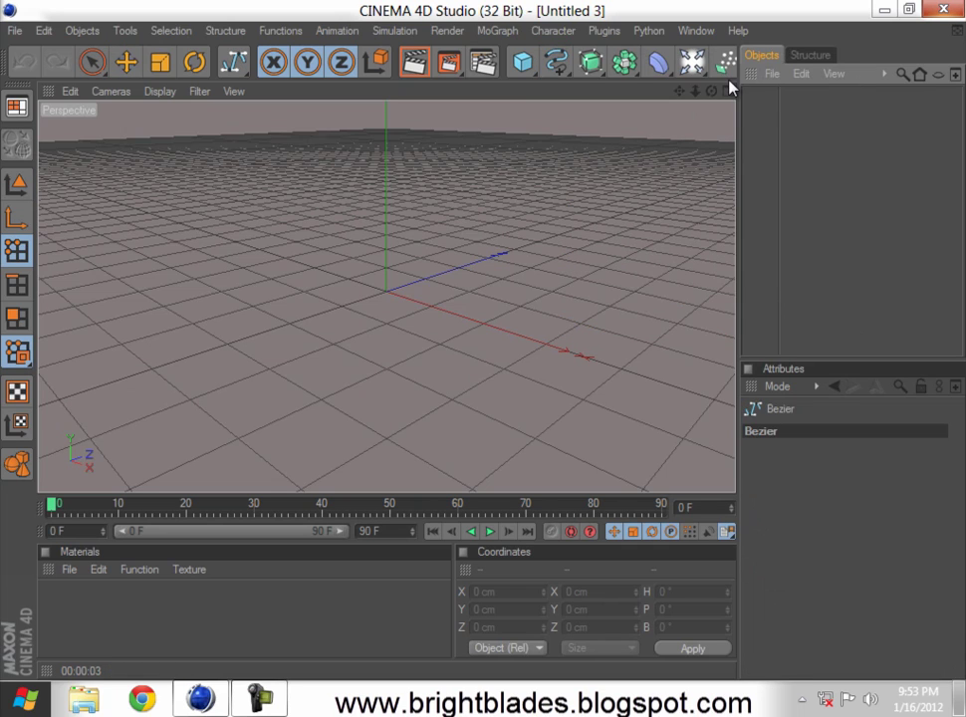
{"action": "mouse_move", "coordinate": [556, 62]}
{"action": "left_mouse_down"}
{"action": "mouse_move", "coordinate": [649, 93]}
{"action": "mouse_move", "coordinate": [704, 82]}
{"action": "left_mouse_up"}
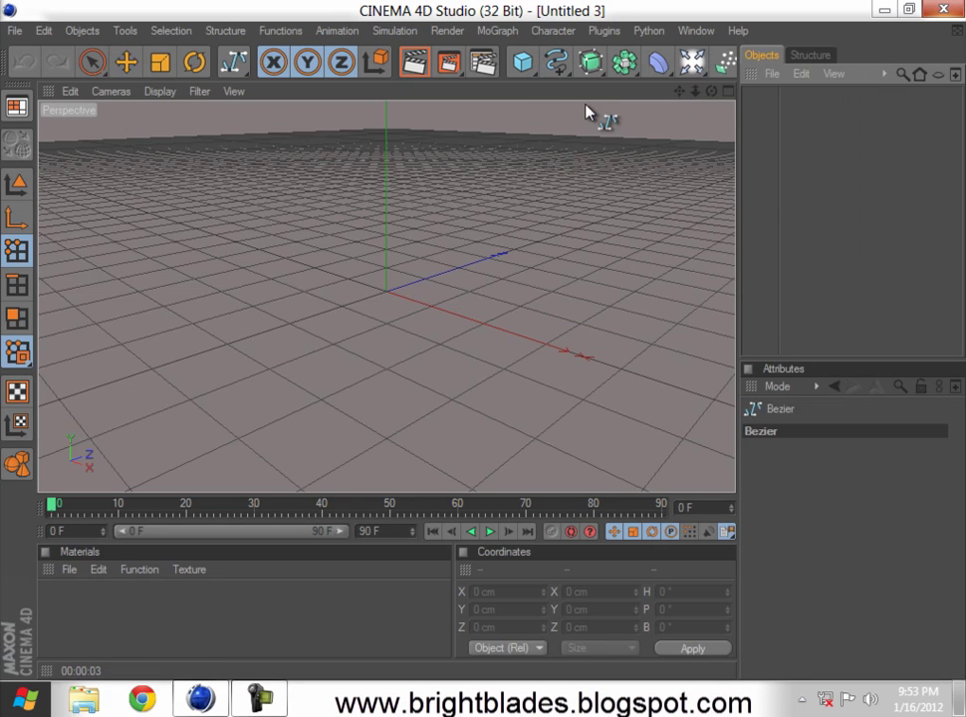
{"action": "left_click", "coordinate": [728, 92]}
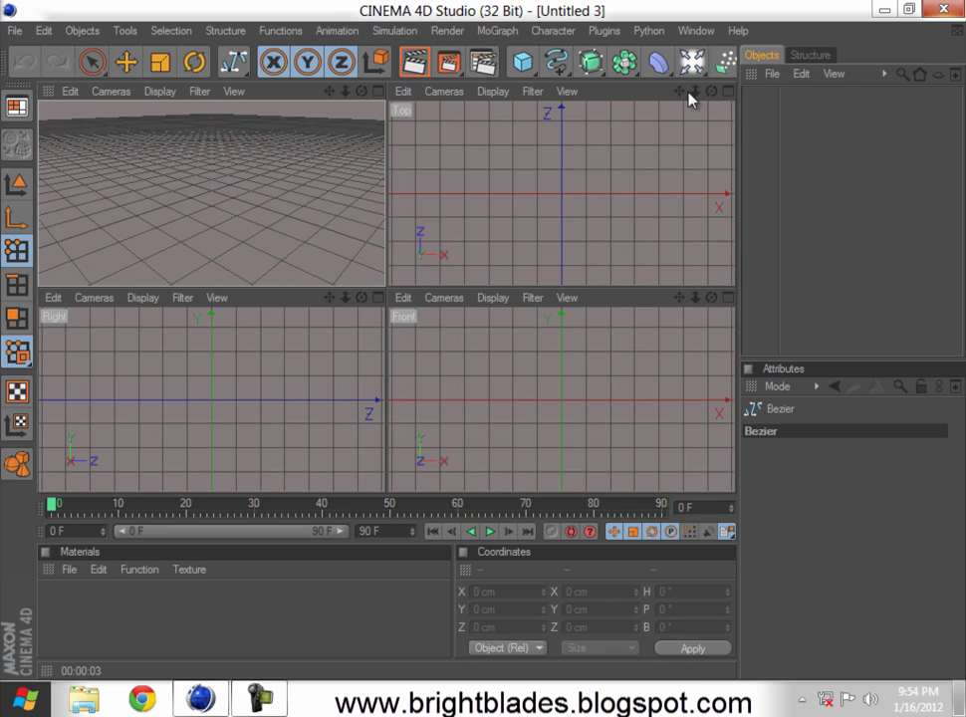
{"action": "left_click", "coordinate": [730, 92]}
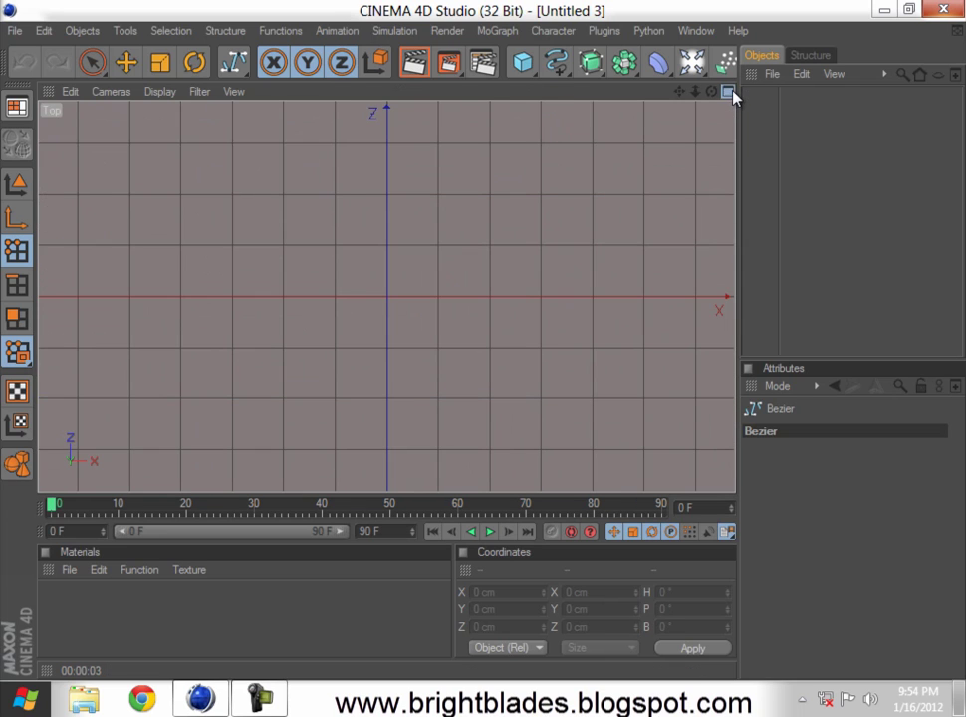
{"action": "left_click", "coordinate": [730, 92]}
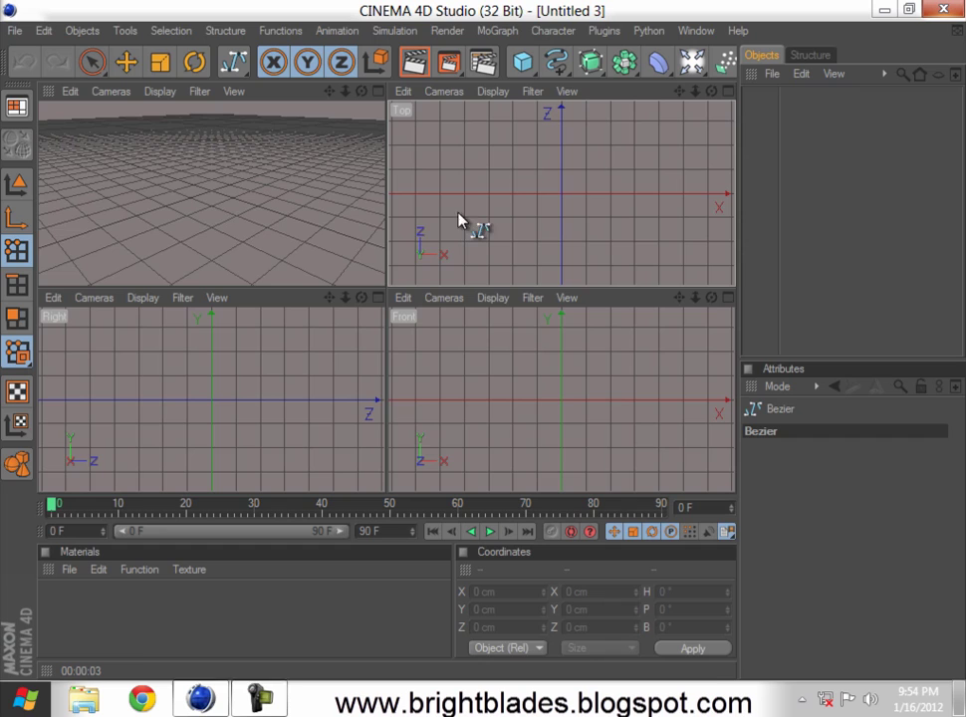
{"action": "left_click", "coordinate": [379, 299]}
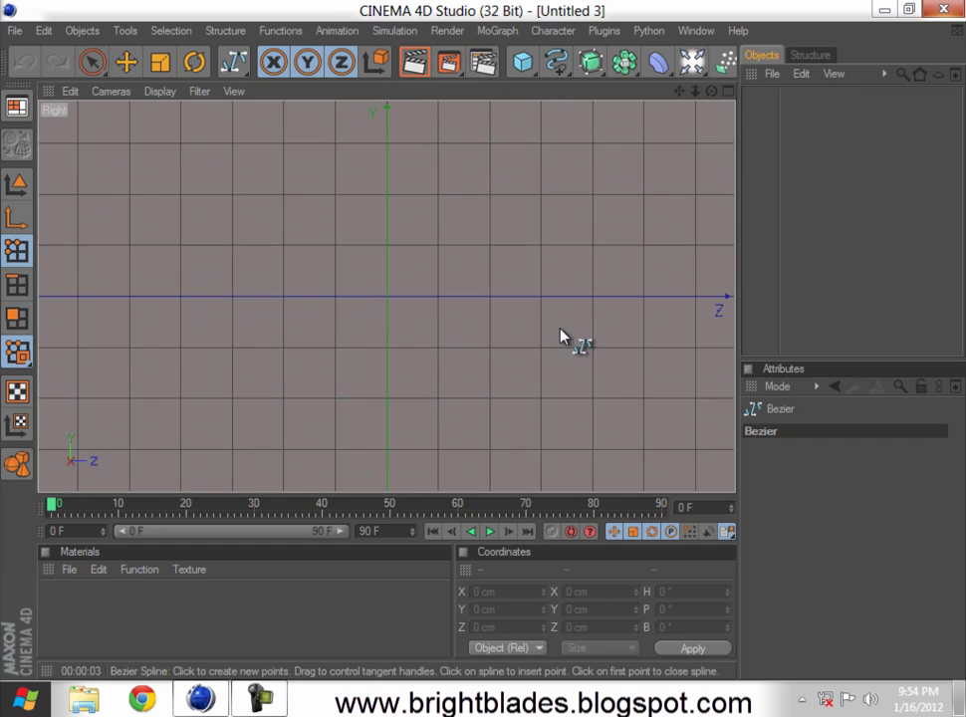
{"action": "scroll", "coordinate": [551, 329], "scroll_direction": "down", "scroll_amount": 2}
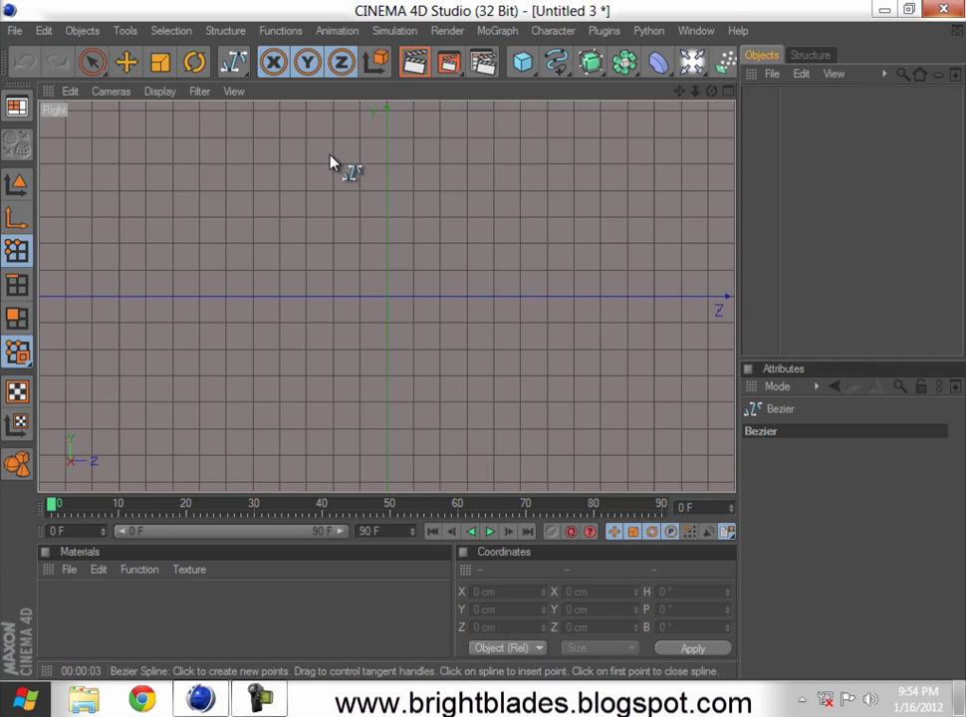
{"action": "left_click", "coordinate": [305, 162]}
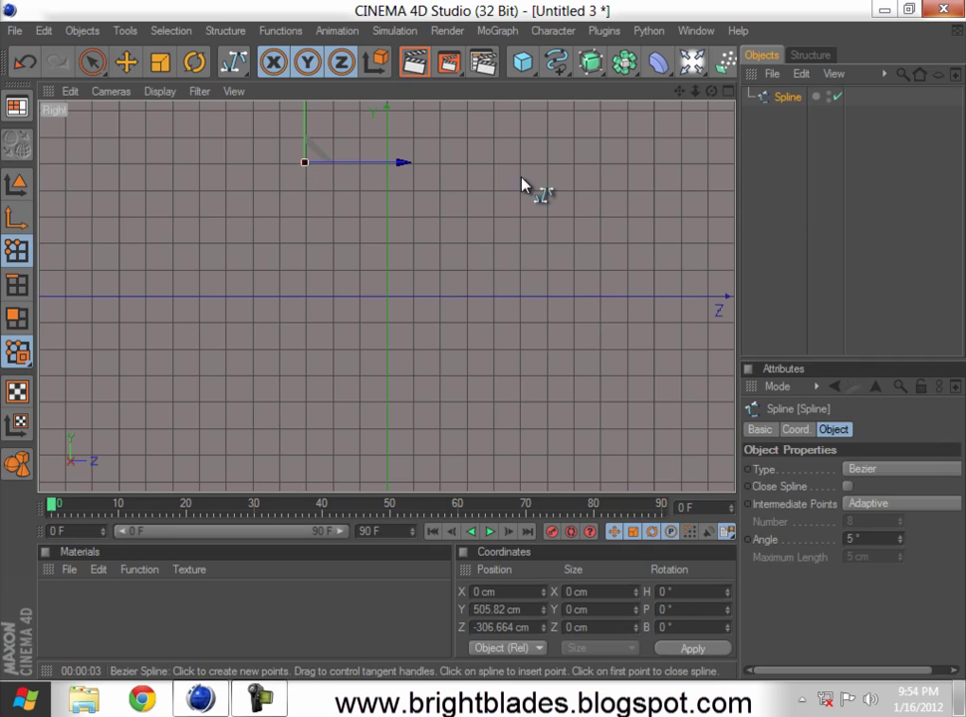
{"action": "left_click", "coordinate": [600, 162]}
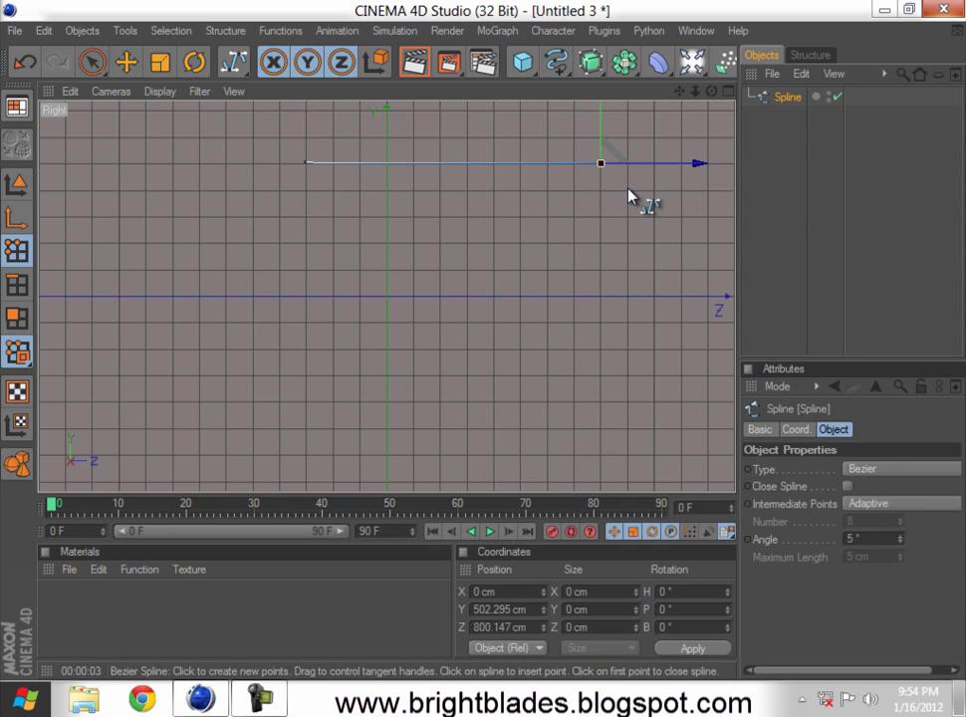
{"action": "left_click", "coordinate": [626, 189]}
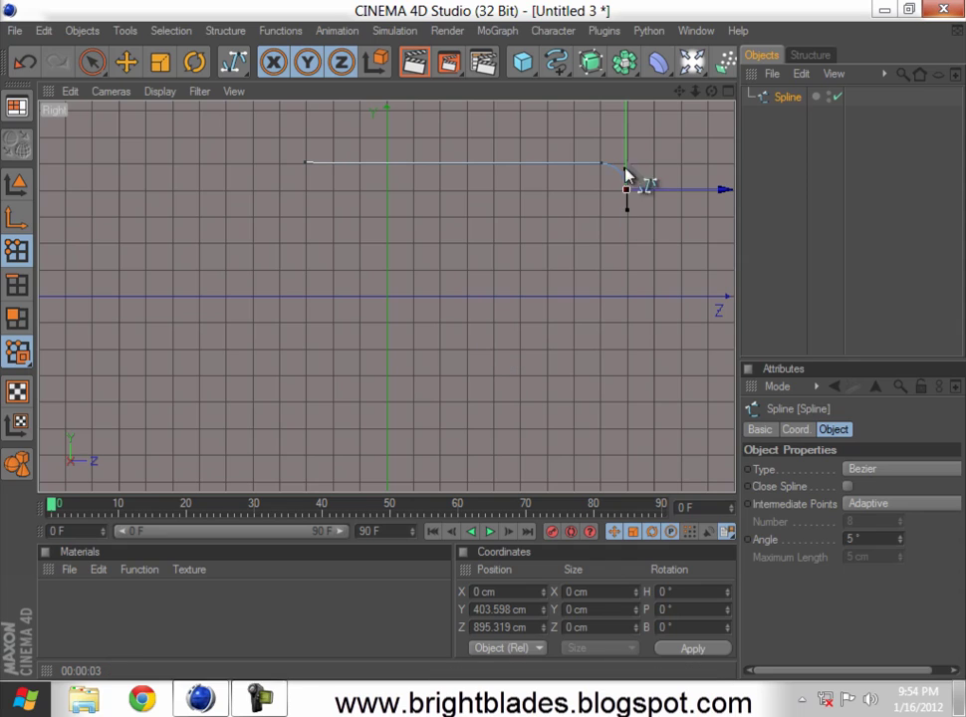
Step: Continue the spline downward around a lower corner to about Z 797, Y -696 cm, ending at about Z -303, Y -696 cm
{"action": "left_click", "coordinate": [627, 454]}
{"action": "left_click", "coordinate": [599, 481]}
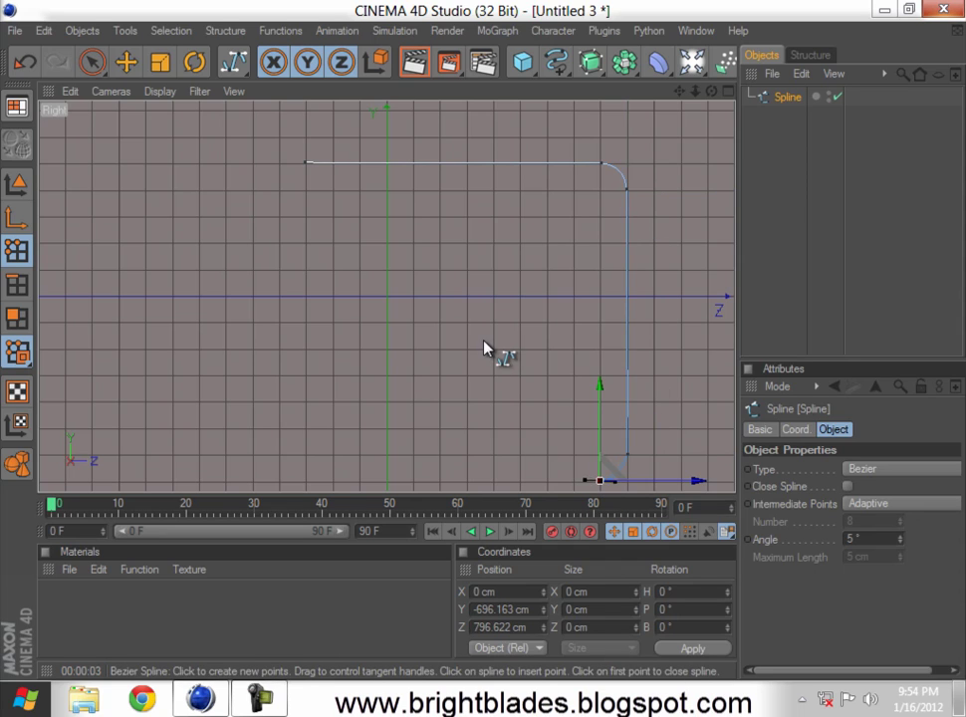
{"action": "left_click", "coordinate": [306, 481]}
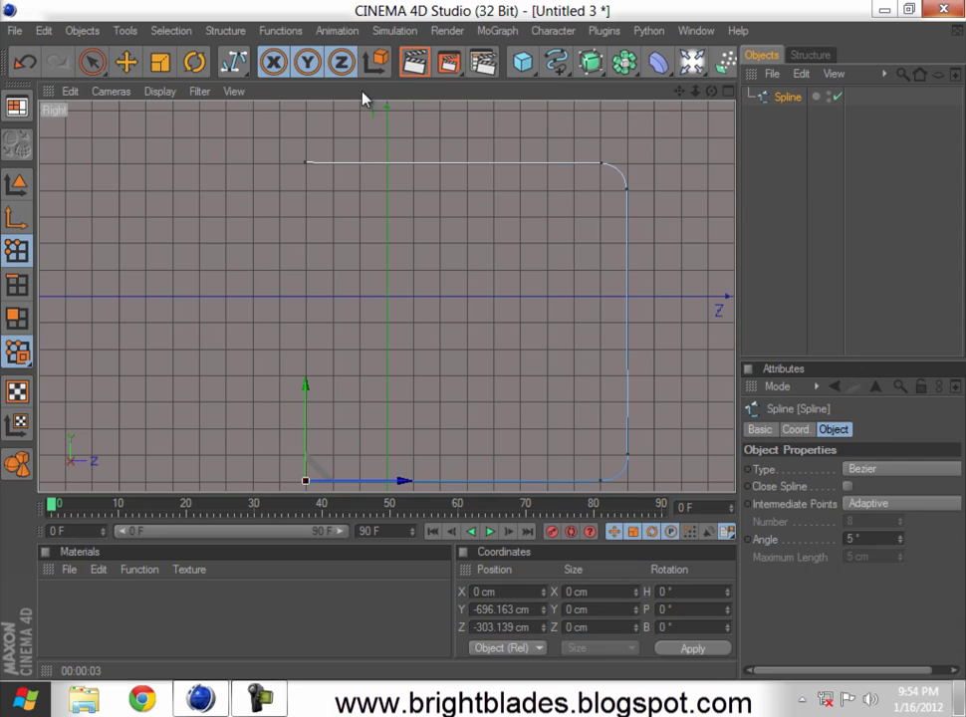
Step: Duplicate the spline and, in the Perspective view, move the copy along X to about -3103 cm
{"action": "left_click", "coordinate": [728, 91]}
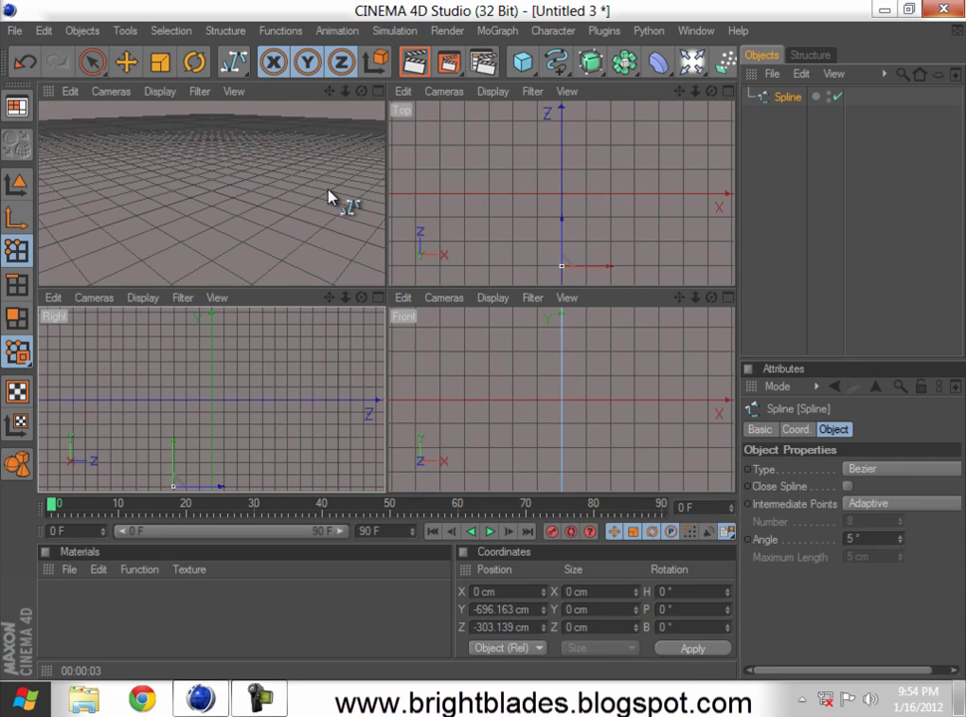
{"action": "left_click", "coordinate": [378, 92]}
{"action": "scroll", "coordinate": [687, 378], "scroll_direction": "down", "scroll_amount": 3}
{"action": "left_click_drag", "start_coordinate": [649, 368], "coordinate": [260, 213], "text": "alt"}
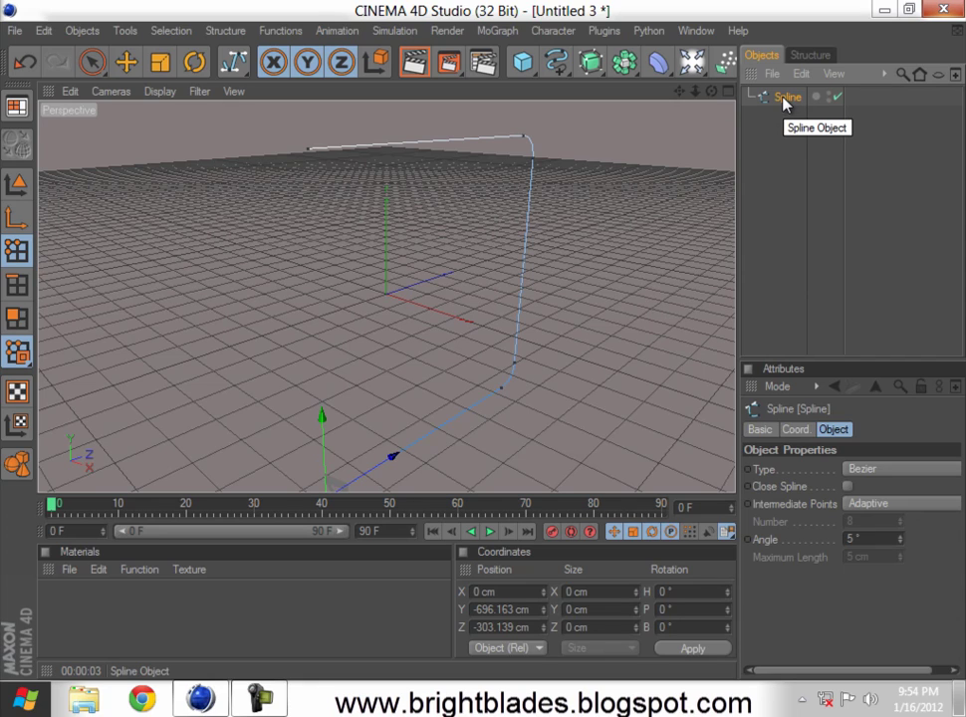
{"action": "left_click_drag", "start_coordinate": [786, 102], "coordinate": [787, 121]}
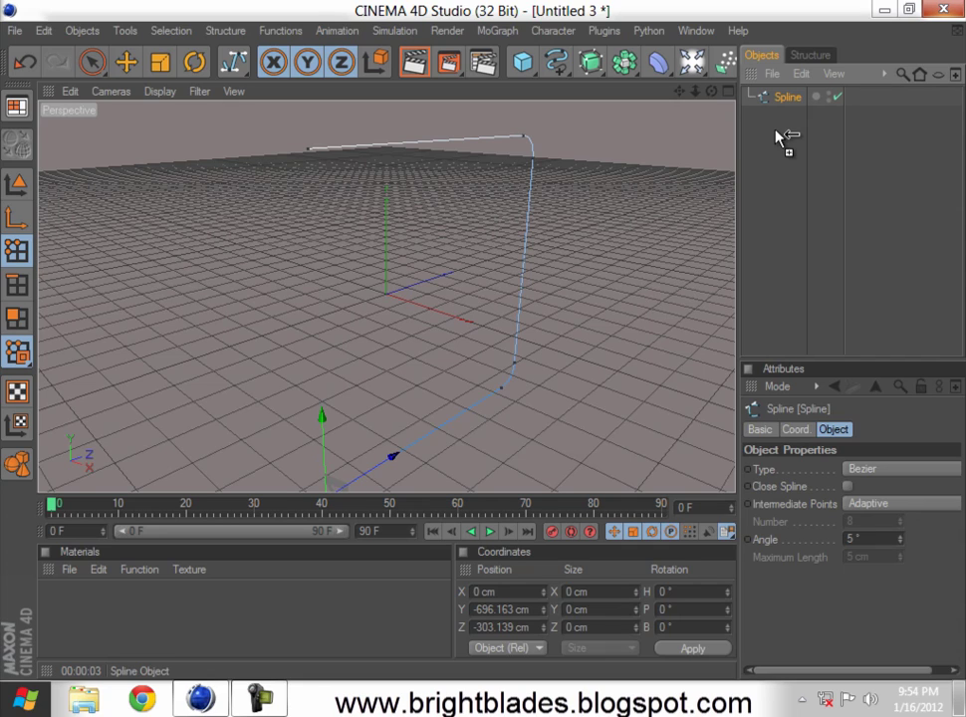
{"action": "left_click_drag", "start_coordinate": [780, 137], "coordinate": [776, 135], "text": "ctrl"}
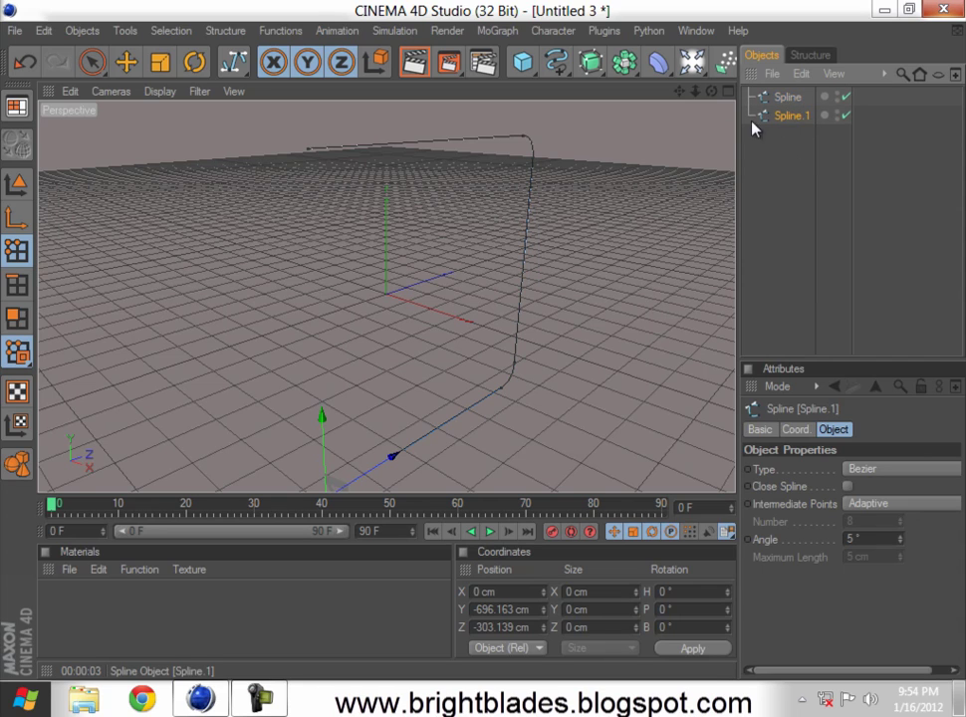
{"action": "left_click", "coordinate": [17, 186]}
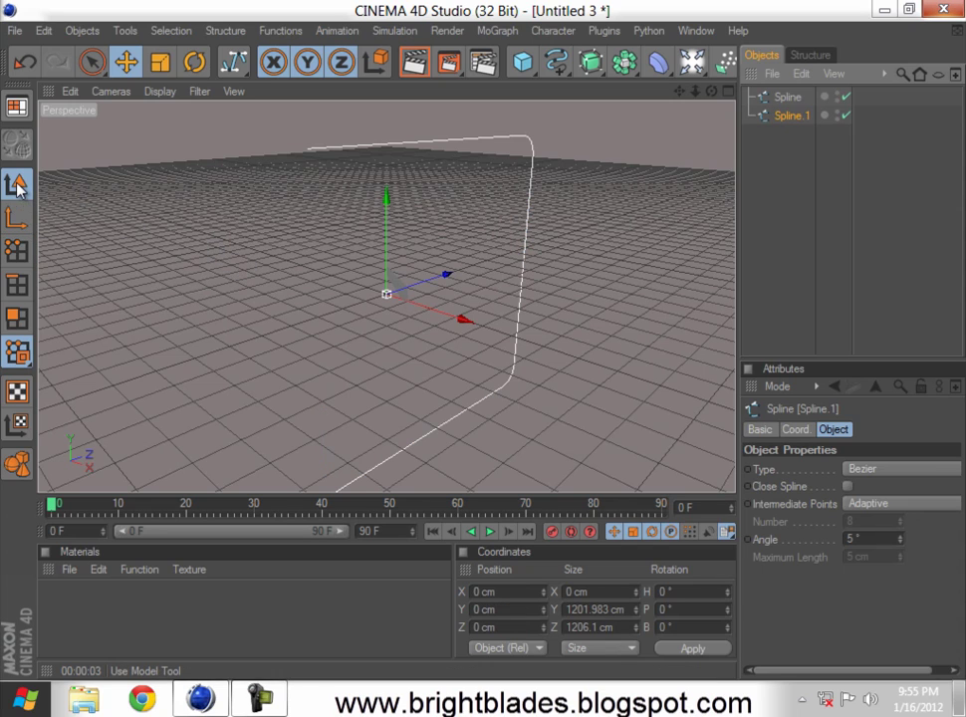
{"action": "mouse_move", "coordinate": [463, 327]}
{"action": "left_mouse_down"}
{"action": "mouse_move", "coordinate": [461, 338]}
{"action": "mouse_move", "coordinate": [479, 339]}
{"action": "left_mouse_up"}
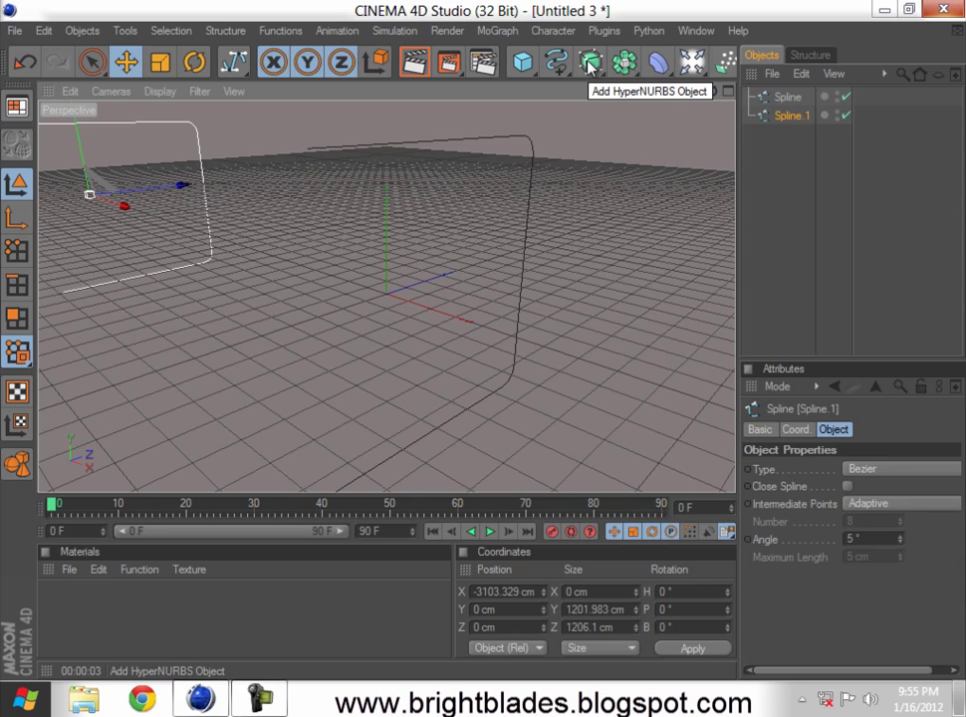
Step: Create a Loft NURBS from both splines and raise the resulting backdrop to about Y 735 cm
{"action": "left_click_drag", "start_coordinate": [590, 66], "coordinate": [759, 118]}
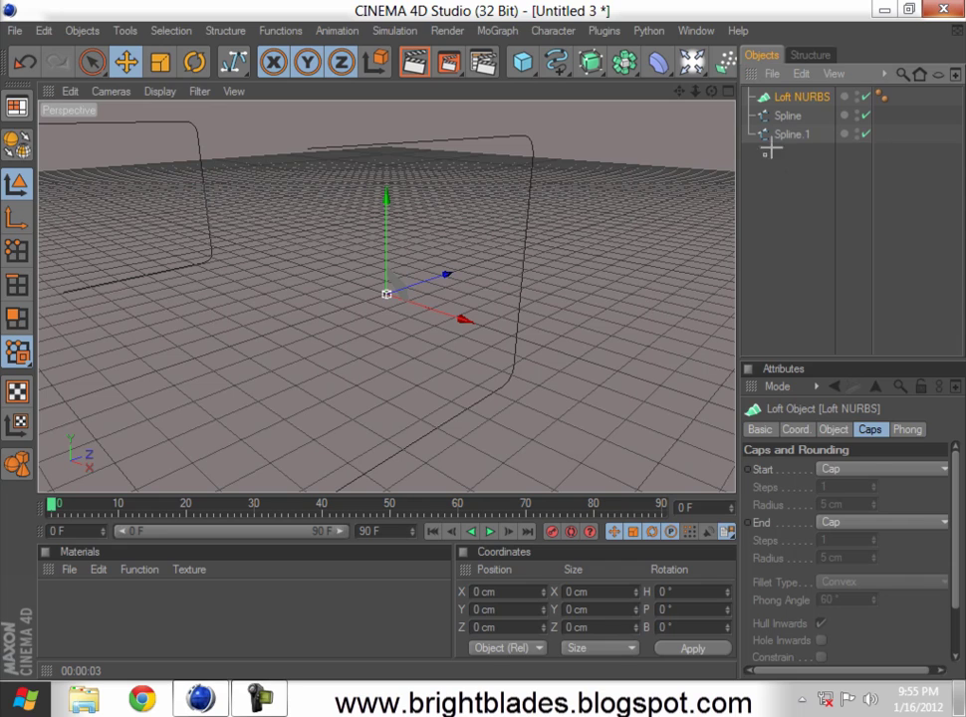
{"action": "left_click_drag", "start_coordinate": [799, 154], "coordinate": [799, 154]}
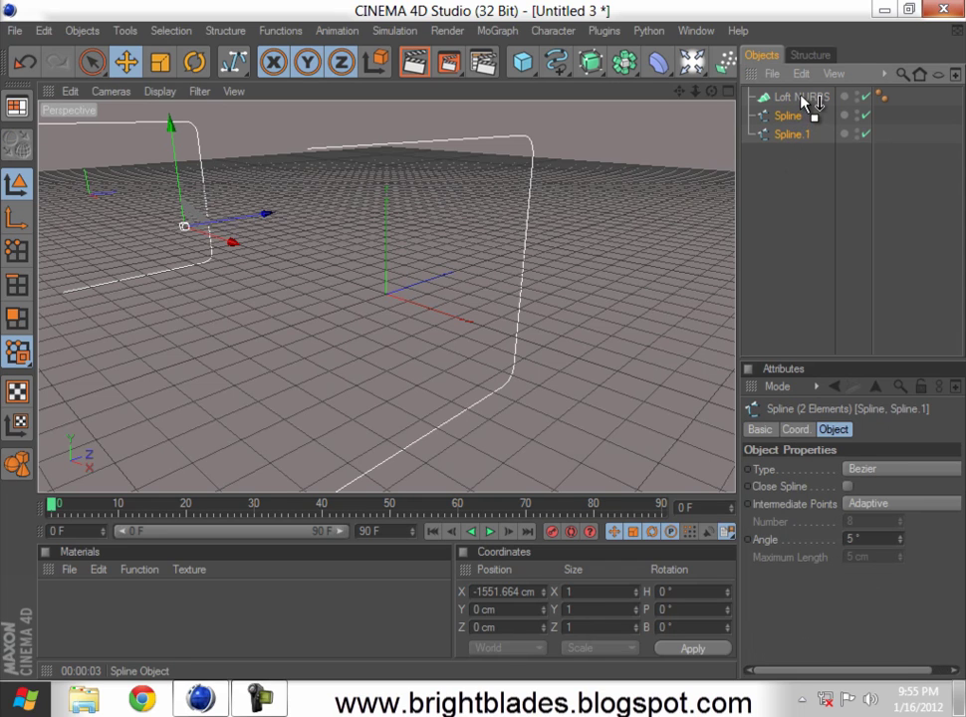
{"action": "left_click_drag", "start_coordinate": [802, 97], "coordinate": [806, 101]}
{"action": "left_click", "coordinate": [805, 100]}
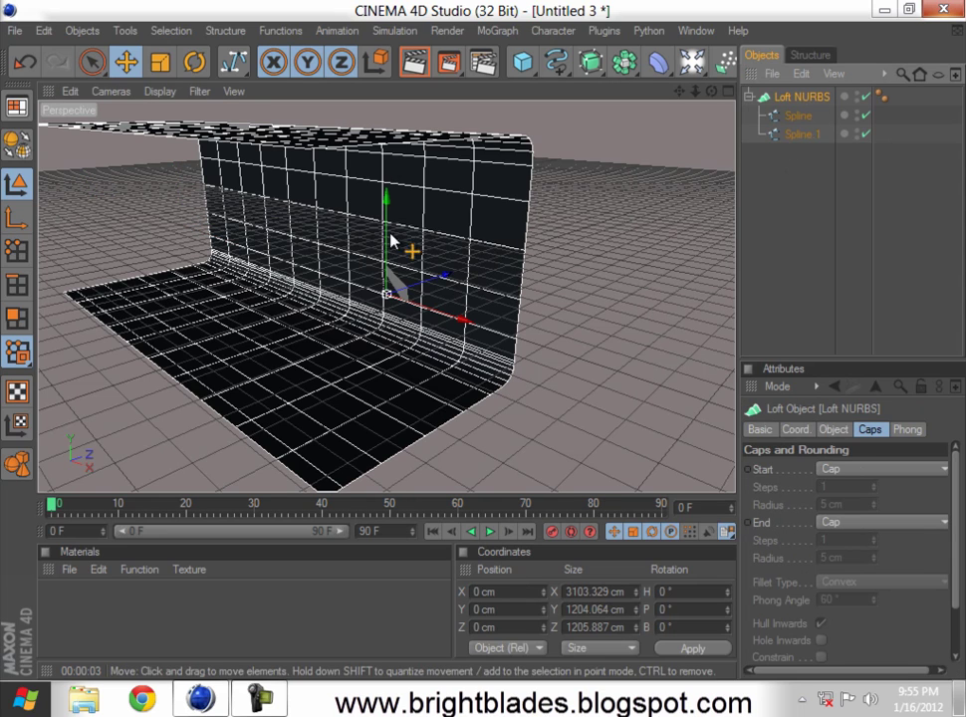
{"action": "left_click_drag", "start_coordinate": [388, 214], "coordinate": [379, 252]}
Step: Add a sphere and move it in front of the backdrop to about X -2195, Y 764, Z 5 cm
{"action": "left_click_drag", "start_coordinate": [486, 340], "coordinate": [463, 397], "text": "alt"}
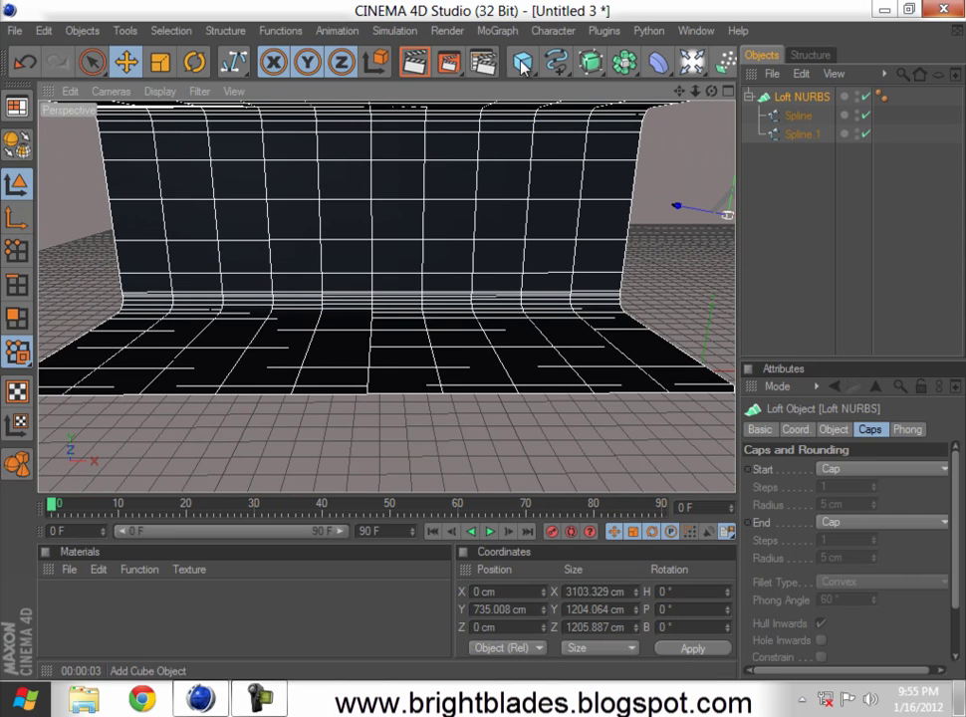
{"action": "left_click", "coordinate": [522, 64]}
{"action": "left_click", "coordinate": [653, 80]}
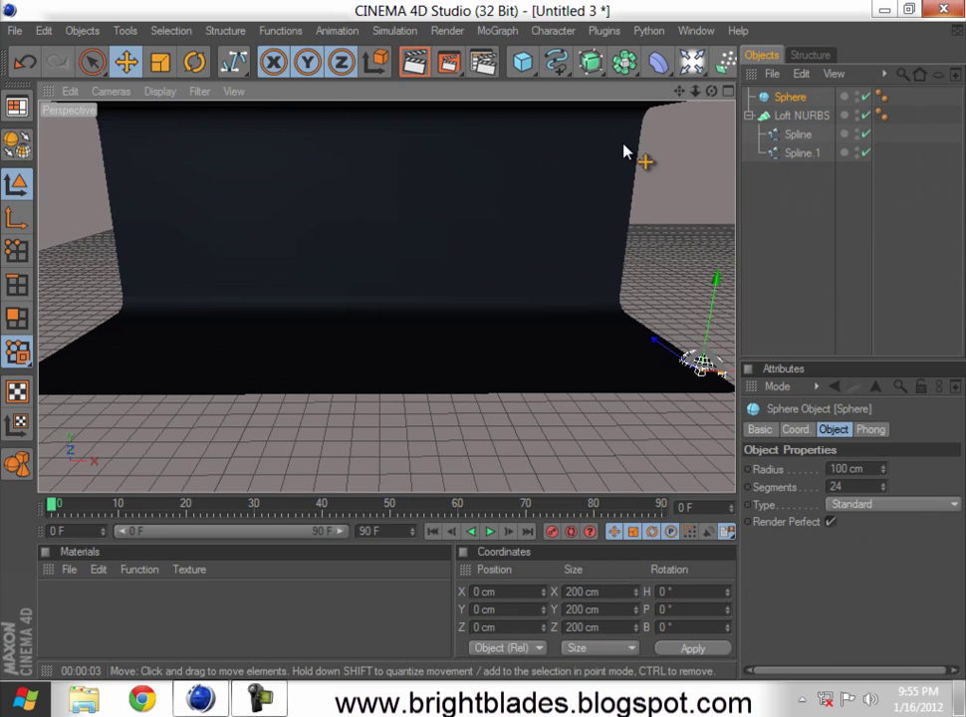
{"action": "left_click_drag", "start_coordinate": [718, 302], "coordinate": [479, 352]}
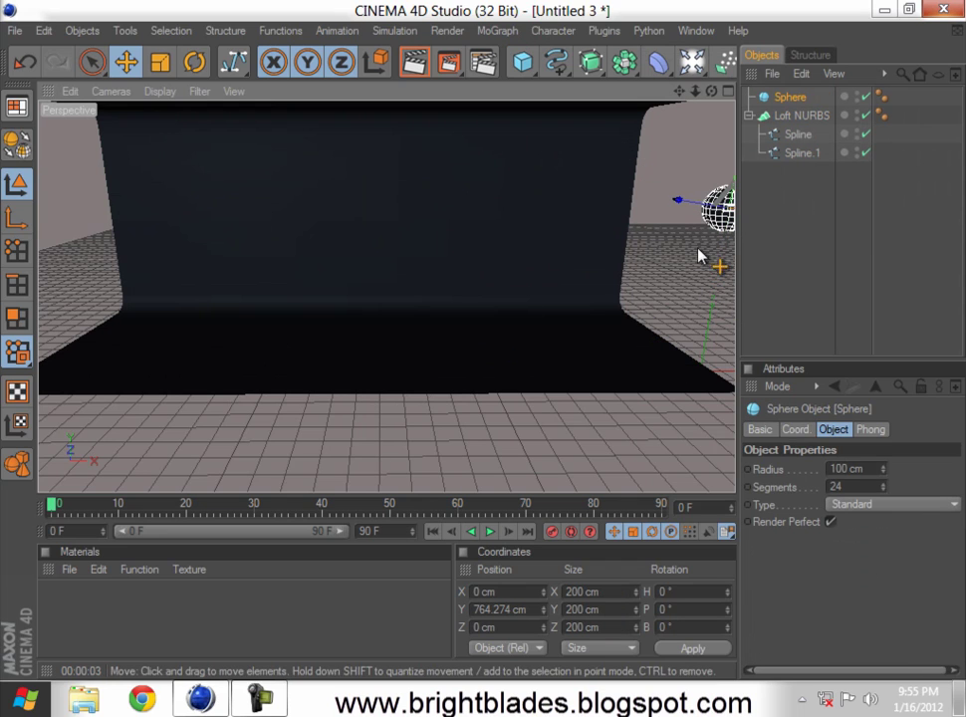
{"action": "left_click_drag", "start_coordinate": [680, 202], "coordinate": [476, 346]}
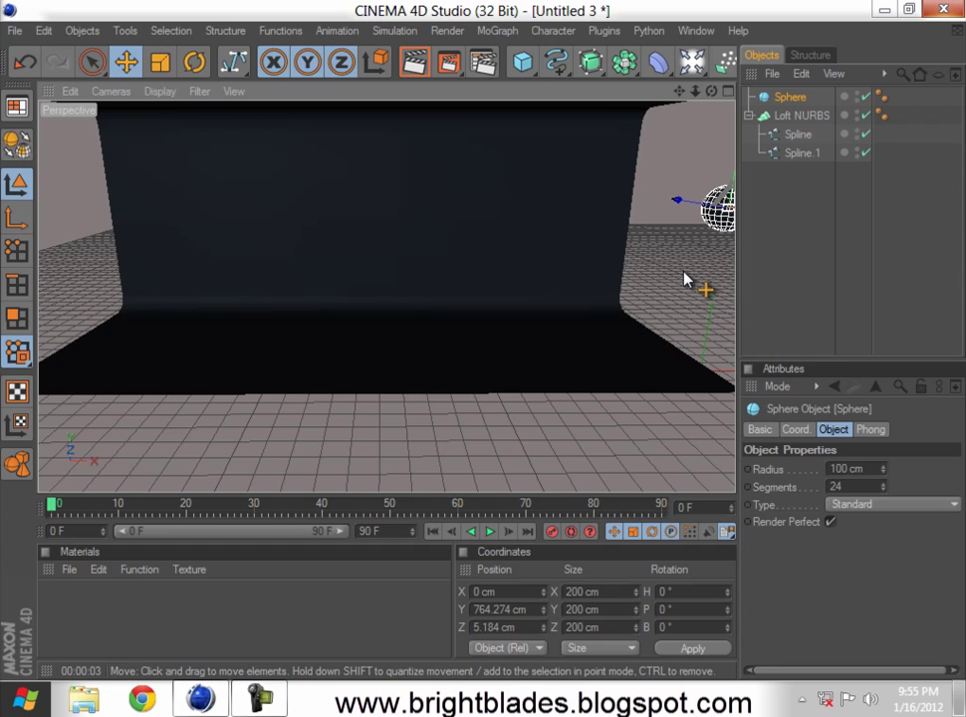
{"action": "middle_click_drag", "start_coordinate": [685, 280], "coordinate": [470, 345], "text": "alt"}
{"action": "left_click_drag", "start_coordinate": [733, 209], "coordinate": [485, 342]}
{"action": "left_click", "coordinate": [486, 341]}
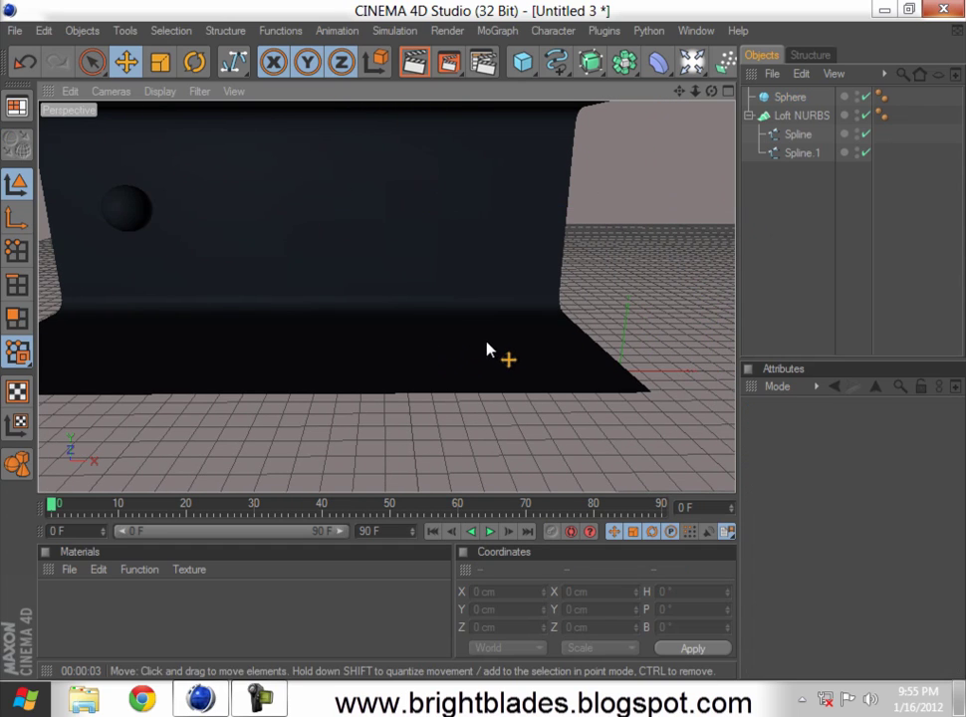
Step: Duplicate the sphere four times in the object list
{"action": "left_click", "coordinate": [787, 99]}
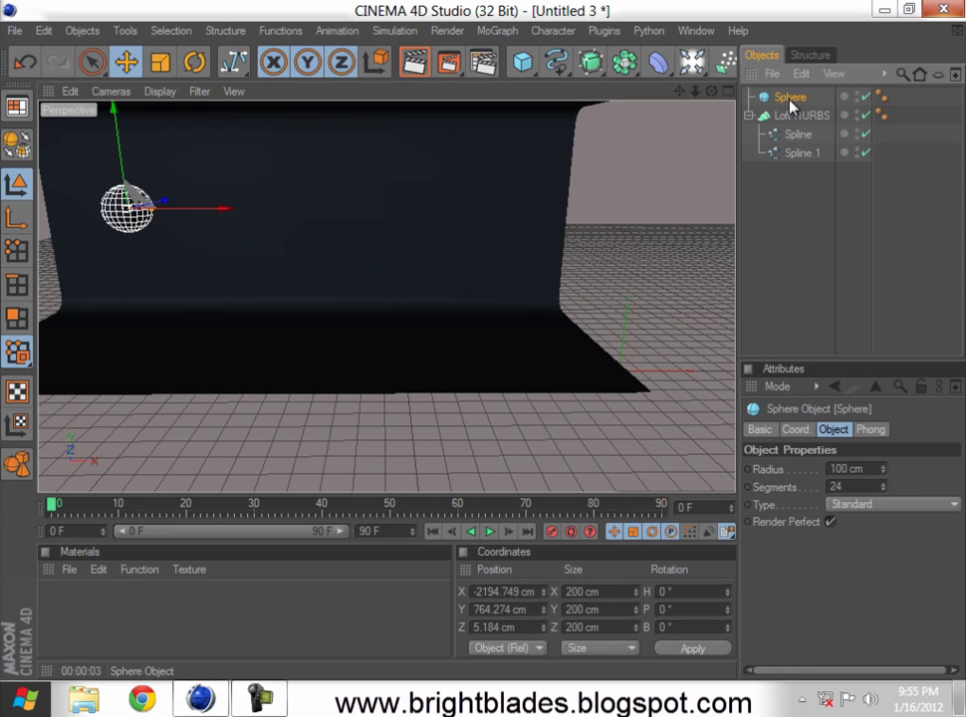
{"action": "left_click_drag", "start_coordinate": [792, 102], "coordinate": [802, 229]}
{"action": "left_click", "coordinate": [793, 154]}
Step: Move Sphere.1 along X to about -1918 cm and Sphere.2 to about -1662 cm, and place Sphere.3 beside them in the row
{"action": "left_click", "coordinate": [793, 173]}
{"action": "left_click_drag", "start_coordinate": [237, 217], "coordinate": [303, 217]}
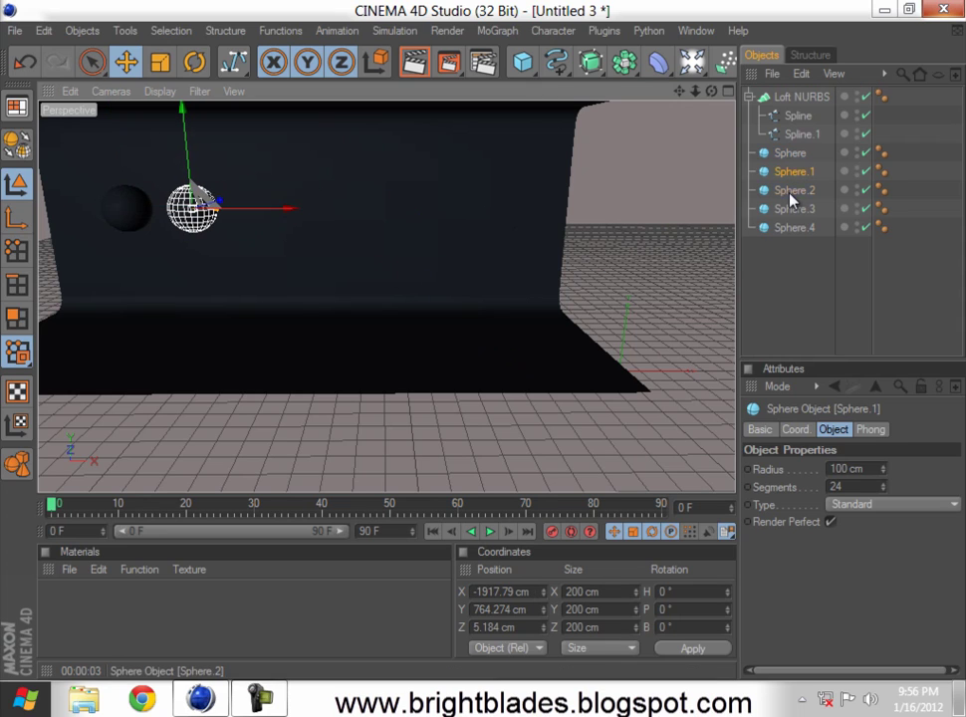
{"action": "left_click", "coordinate": [794, 190]}
{"action": "mouse_move", "coordinate": [509, 352]}
{"action": "left_mouse_down"}
{"action": "mouse_move", "coordinate": [469, 349]}
{"action": "mouse_move", "coordinate": [499, 347]}
{"action": "left_mouse_up"}
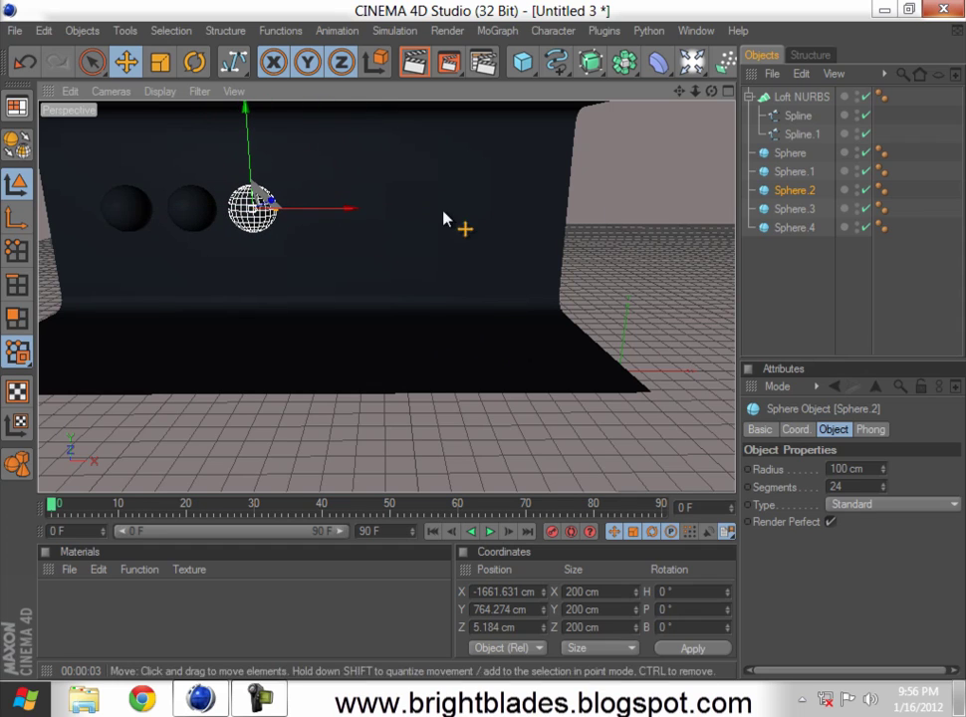
{"action": "left_click", "coordinate": [786, 209]}
{"action": "left_click_drag", "start_coordinate": [221, 219], "coordinate": [485, 342]}
Step: Move Sphere.4 along X to about -1172 cm, at the far end of the row of spheres
{"action": "left_click", "coordinate": [786, 228]}
{"action": "key", "text": "ctrl+z"}
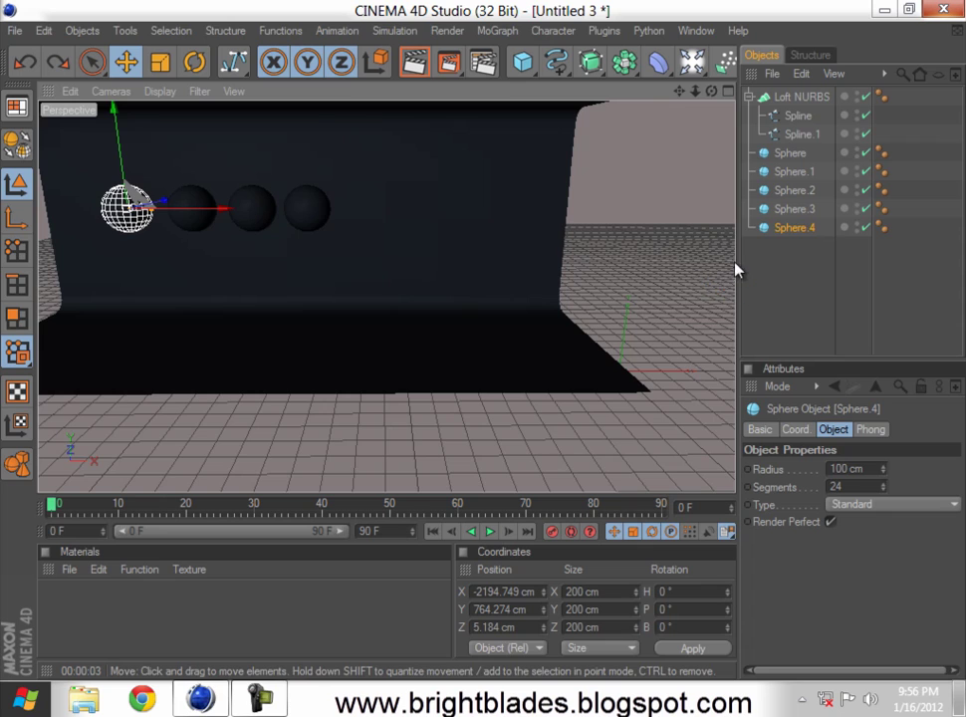
{"action": "scroll", "coordinate": [338, 244], "scroll_direction": "down", "scroll_amount": 5}
{"action": "left_click_drag", "start_coordinate": [340, 257], "coordinate": [487, 345]}
{"action": "scroll", "coordinate": [282, 282], "scroll_direction": "up", "scroll_amount": 3}
{"action": "scroll", "coordinate": [284, 281], "scroll_direction": "up", "scroll_amount": 3}
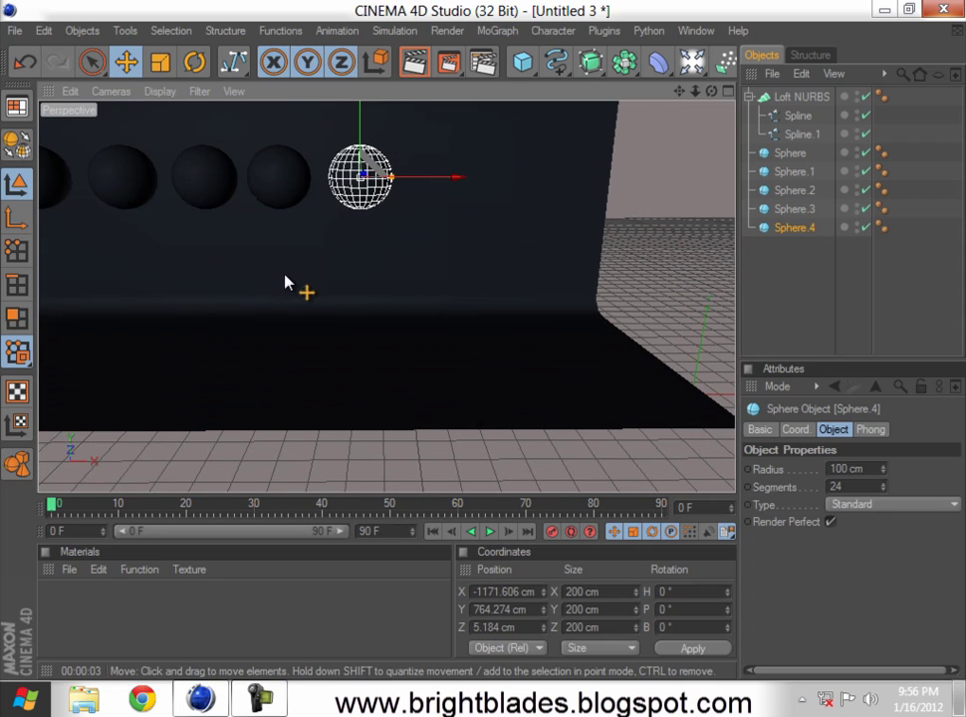
{"action": "scroll", "coordinate": [288, 277], "scroll_direction": "up", "scroll_amount": 5}
{"action": "scroll", "coordinate": [420, 296], "scroll_direction": "up", "scroll_amount": 1}
{"action": "middle_click_drag", "start_coordinate": [420, 296], "coordinate": [254, 217], "text": "alt"}
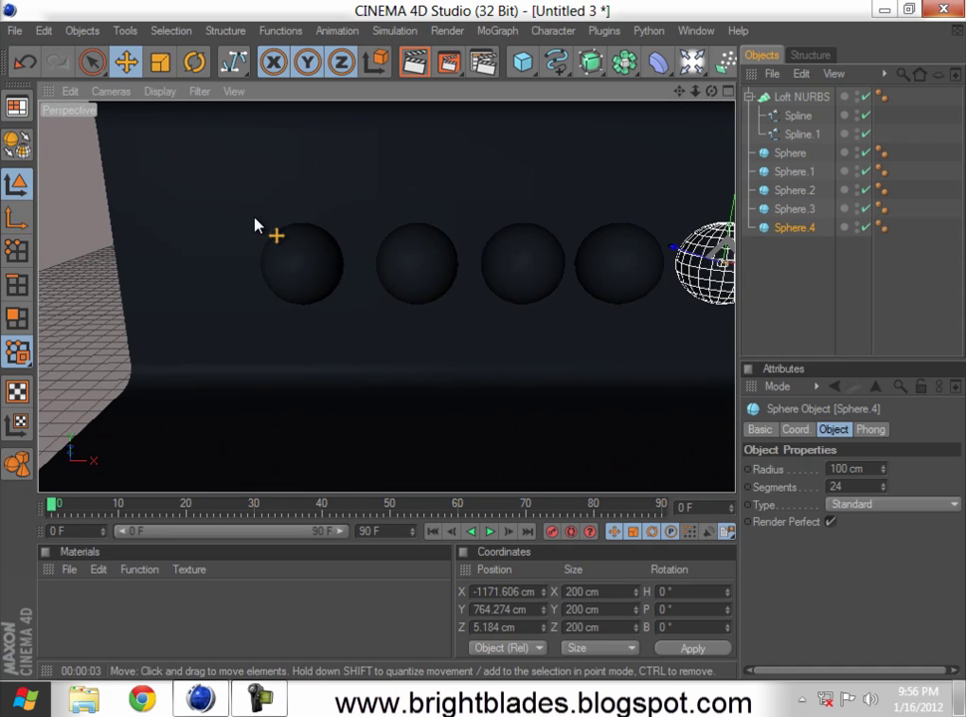
Step: Enlarge the first sphere in the row to a radius of about 135 cm and set its segments to 50
{"action": "middle_click_drag", "start_coordinate": [394, 267], "coordinate": [464, 342], "text": "alt"}
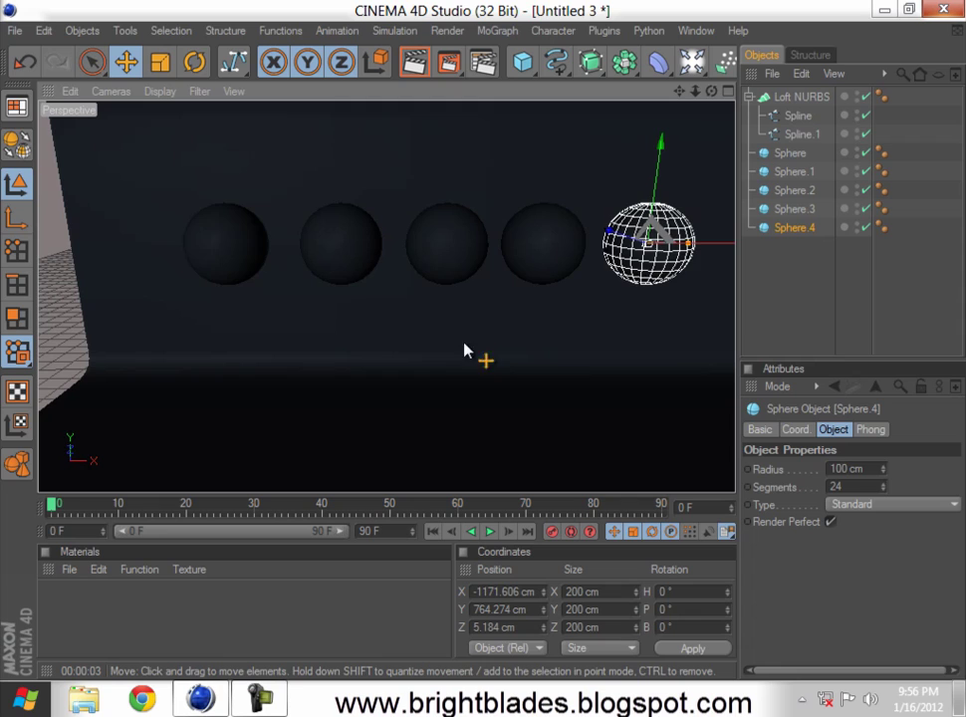
{"action": "left_click", "coordinate": [250, 267]}
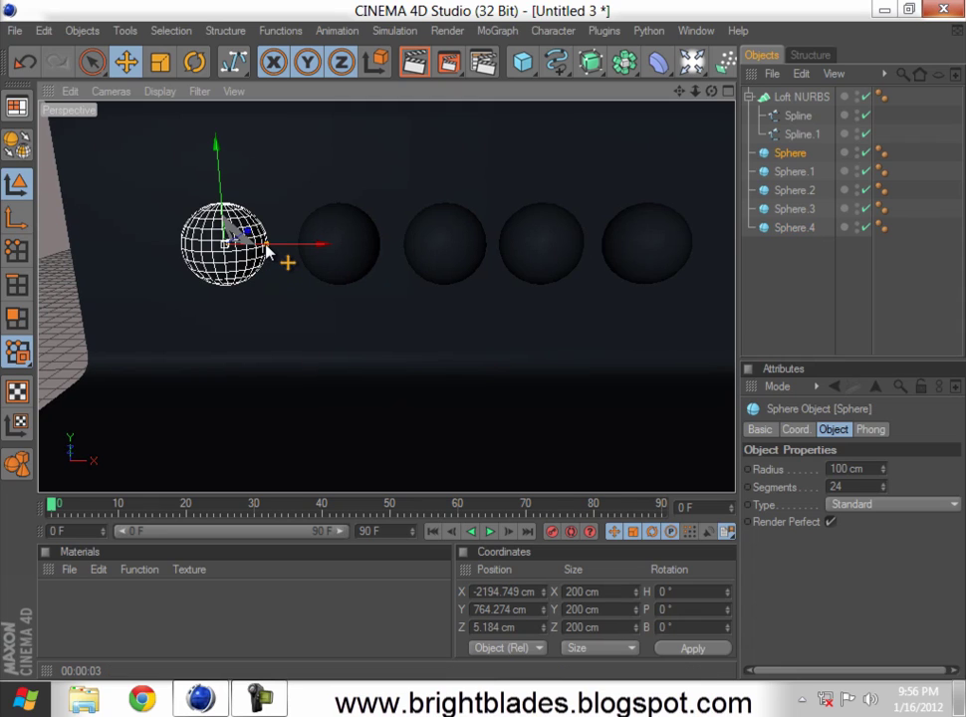
{"action": "left_click_drag", "start_coordinate": [267, 251], "coordinate": [485, 350]}
{"action": "left_click_drag", "start_coordinate": [856, 488], "coordinate": [759, 488]}
{"action": "type", "text": "50"}
{"action": "key", "text": "Return"}
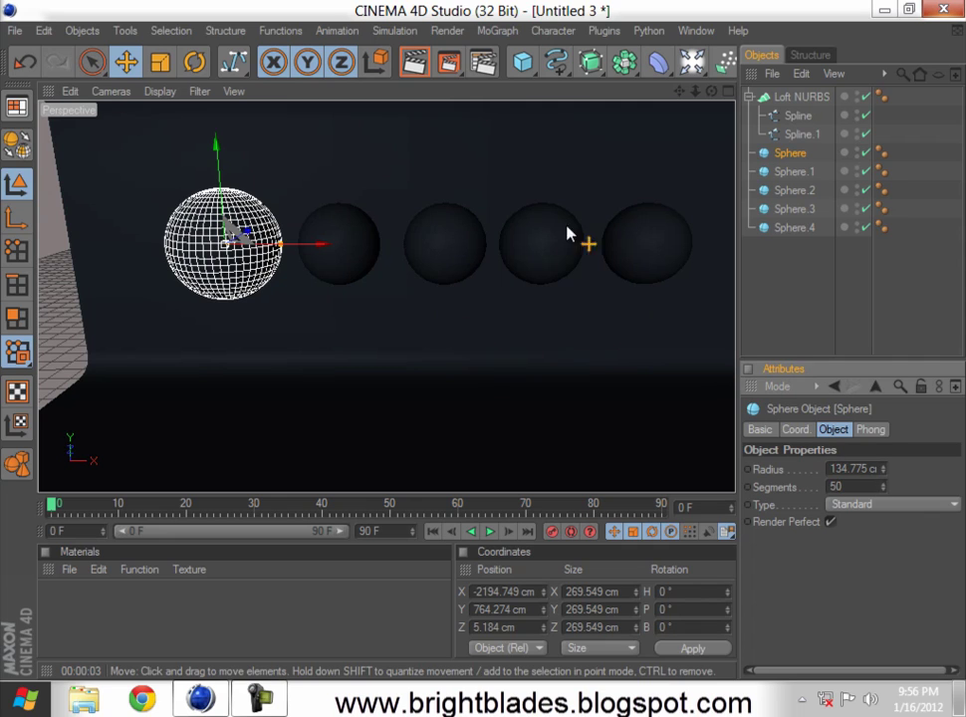
Step: Enlarge Sphere.1 to a radius of about 132 cm, and give Sphere.2 50 segments and a radius of about 73 cm
{"action": "left_click", "coordinate": [367, 259]}
{"action": "left_click_drag", "start_coordinate": [367, 257], "coordinate": [485, 349]}
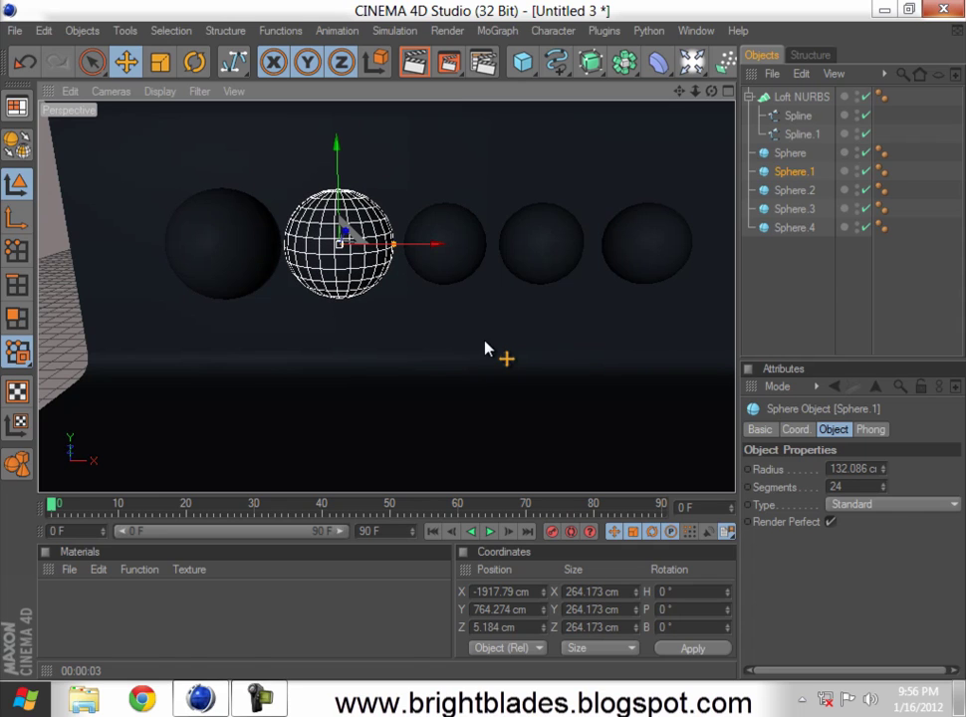
{"action": "left_click", "coordinate": [468, 251]}
{"action": "type", "text": "50"}
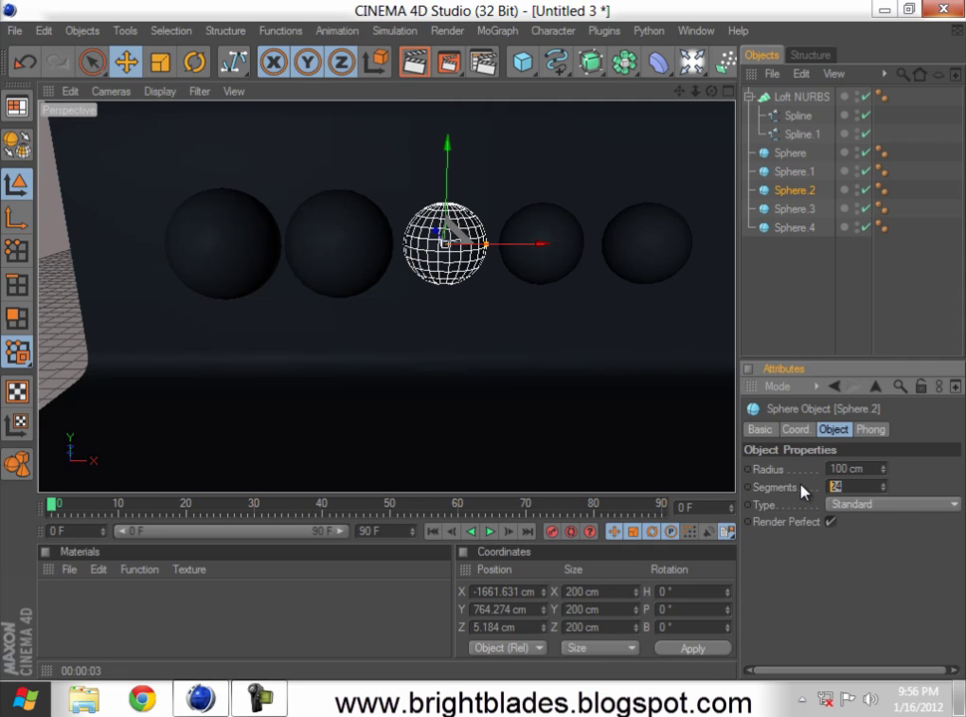
{"action": "key", "text": "Return"}
{"action": "left_click_drag", "start_coordinate": [492, 259], "coordinate": [485, 348]}
Step: Enlarge Sphere.3 to a radius of about 176 cm, and give Sphere.4 a radius of about 113 cm and 50 segments
{"action": "left_click", "coordinate": [544, 257]}
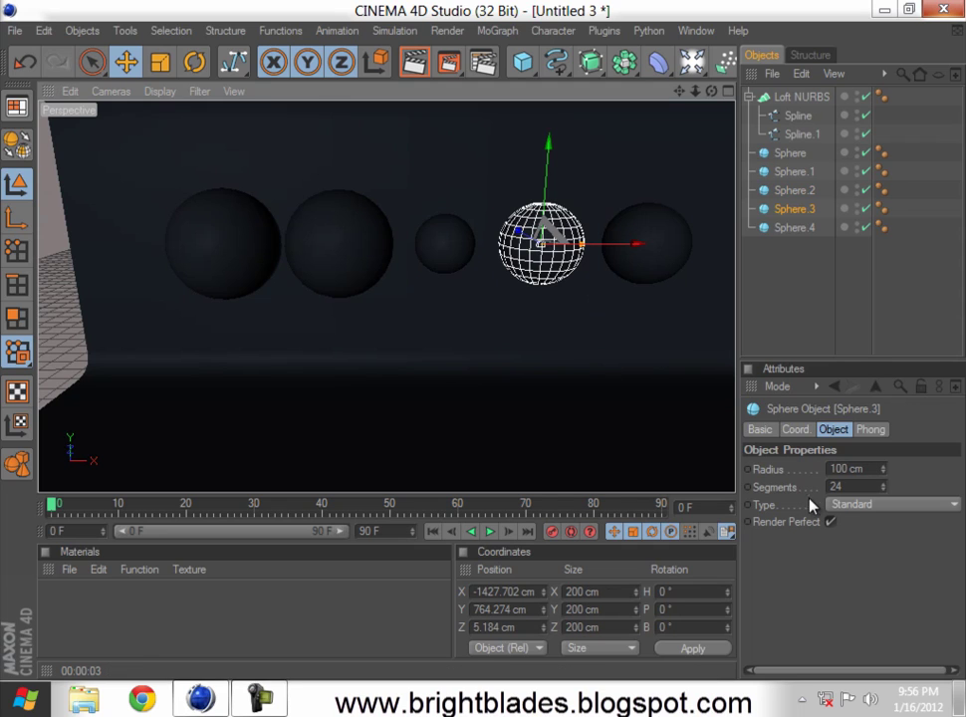
{"action": "left_click_drag", "start_coordinate": [485, 342], "coordinate": [484, 342]}
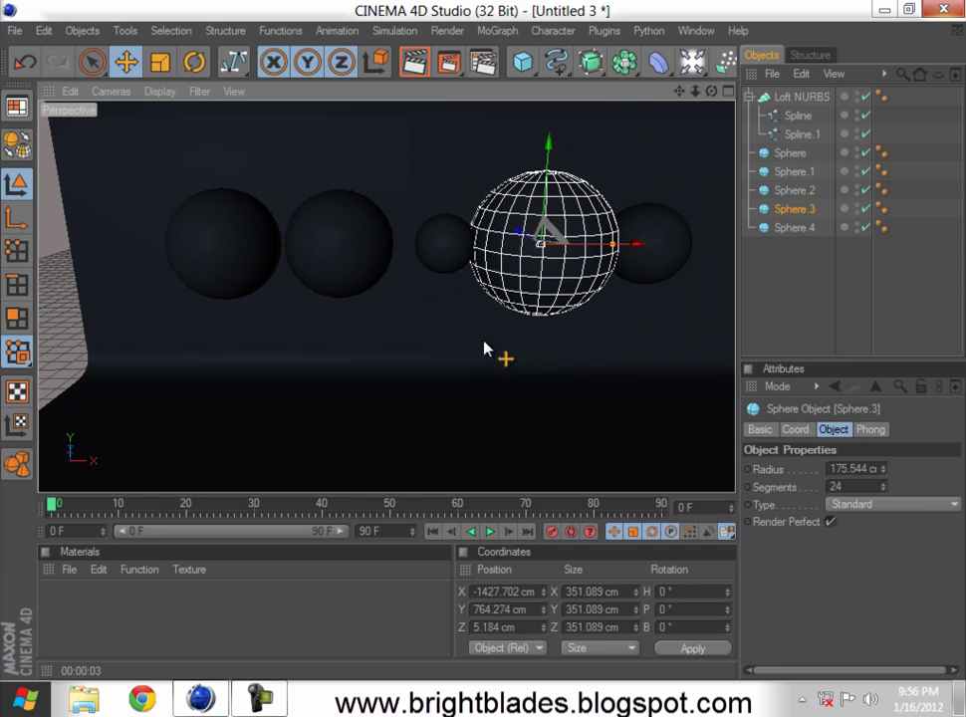
{"action": "left_click", "coordinate": [657, 251]}
{"action": "left_click_drag", "start_coordinate": [484, 342], "coordinate": [485, 343]}
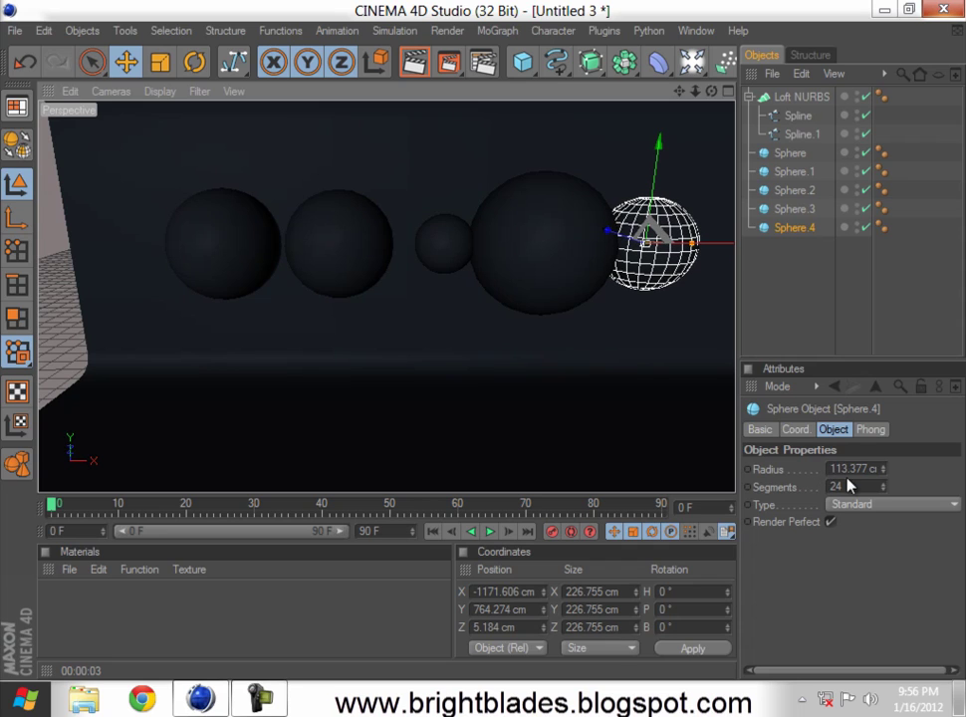
{"action": "type", "text": "50"}
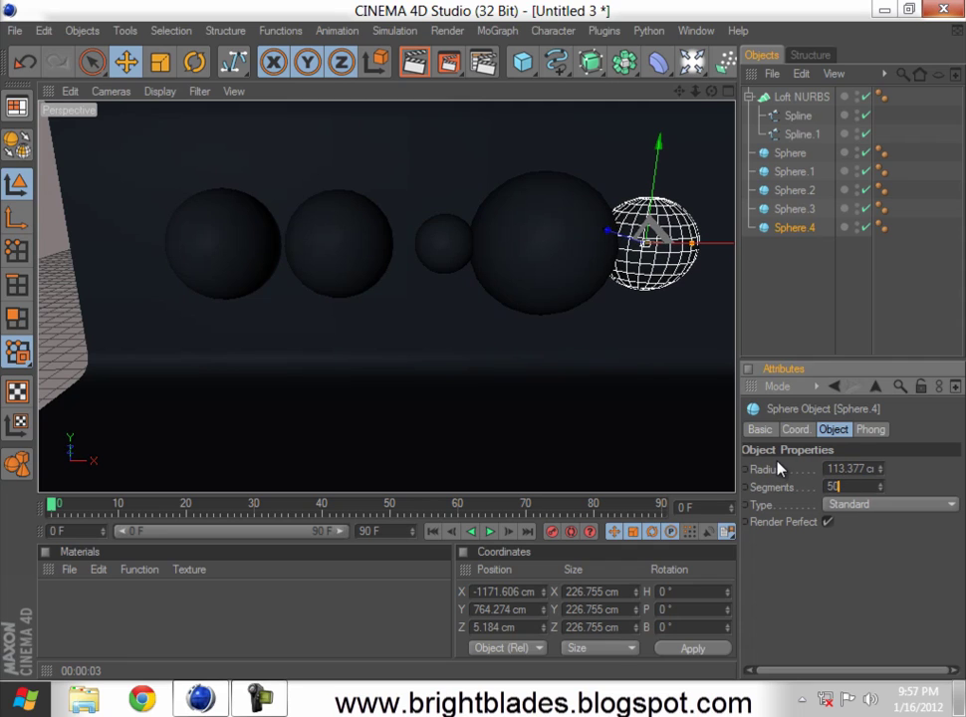
{"action": "key", "text": "Return"}
Step: Set the segments of Sphere.3 and Sphere.1 to 50
{"action": "left_click", "coordinate": [543, 244]}
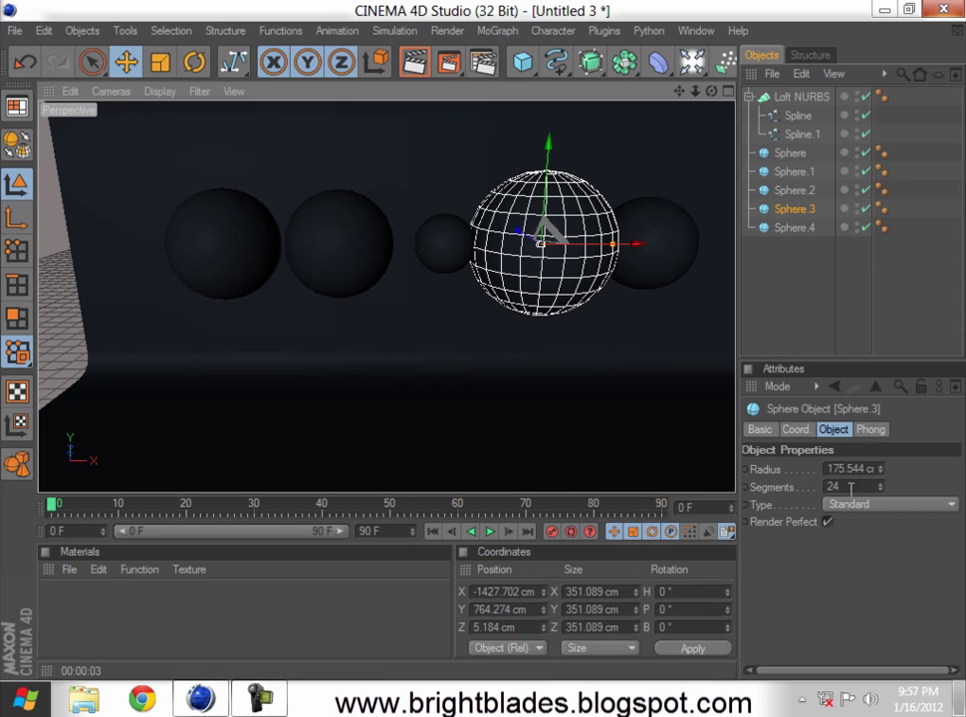
{"action": "double_click", "coordinate": [836, 486]}
{"action": "type", "text": "50"}
{"action": "key", "text": "Return"}
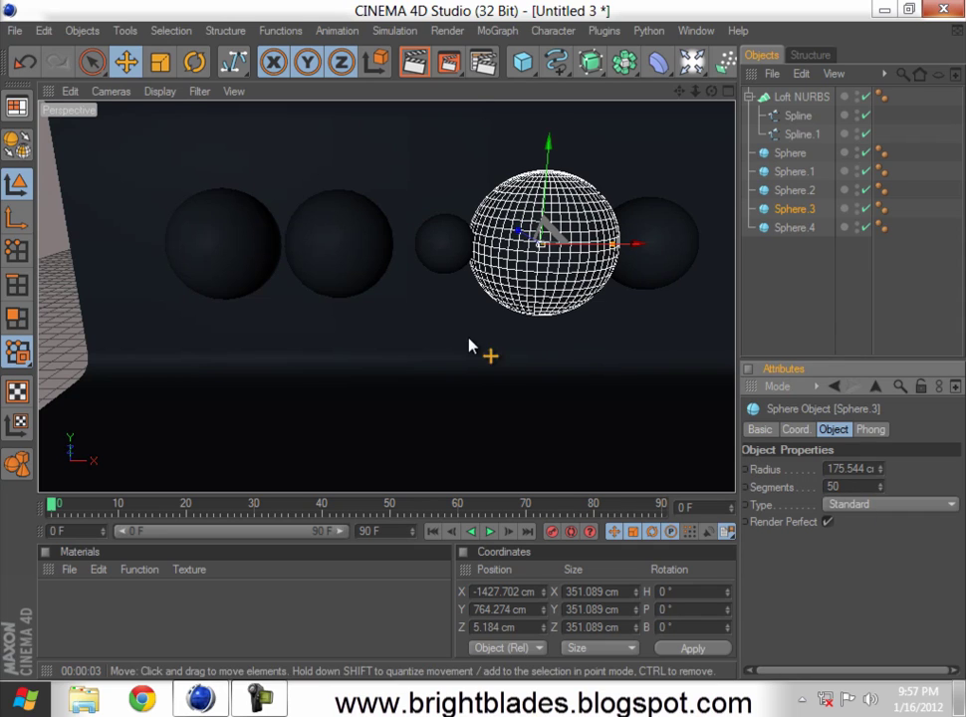
{"action": "left_click", "coordinate": [446, 253]}
{"action": "left_click", "coordinate": [374, 257]}
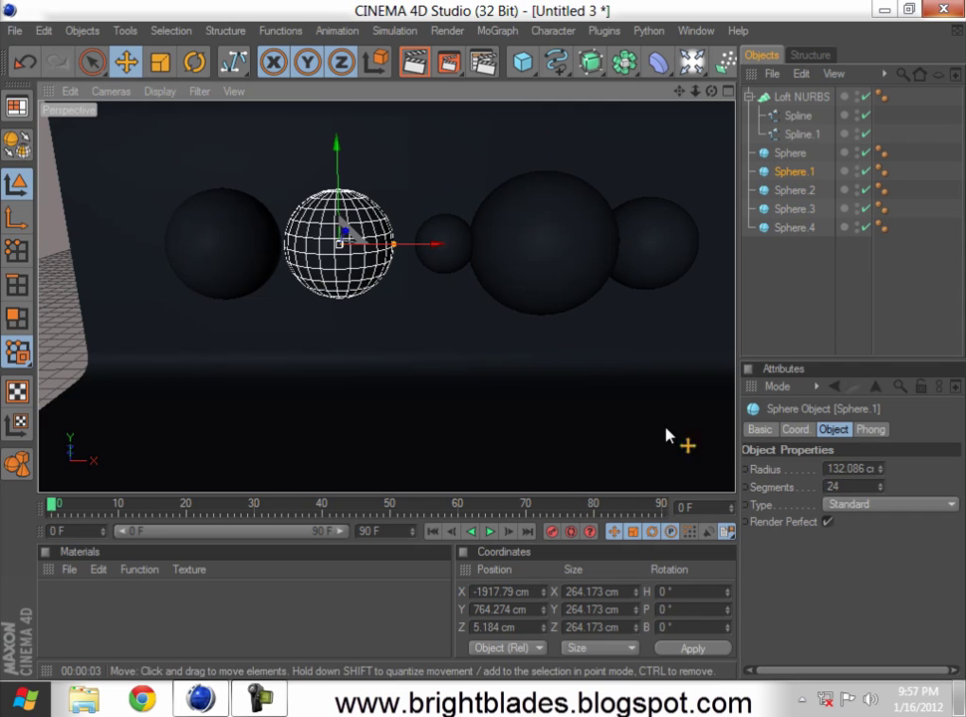
{"action": "double_click", "coordinate": [832, 486]}
{"action": "type", "text": "50"}
{"action": "key", "text": "Return"}
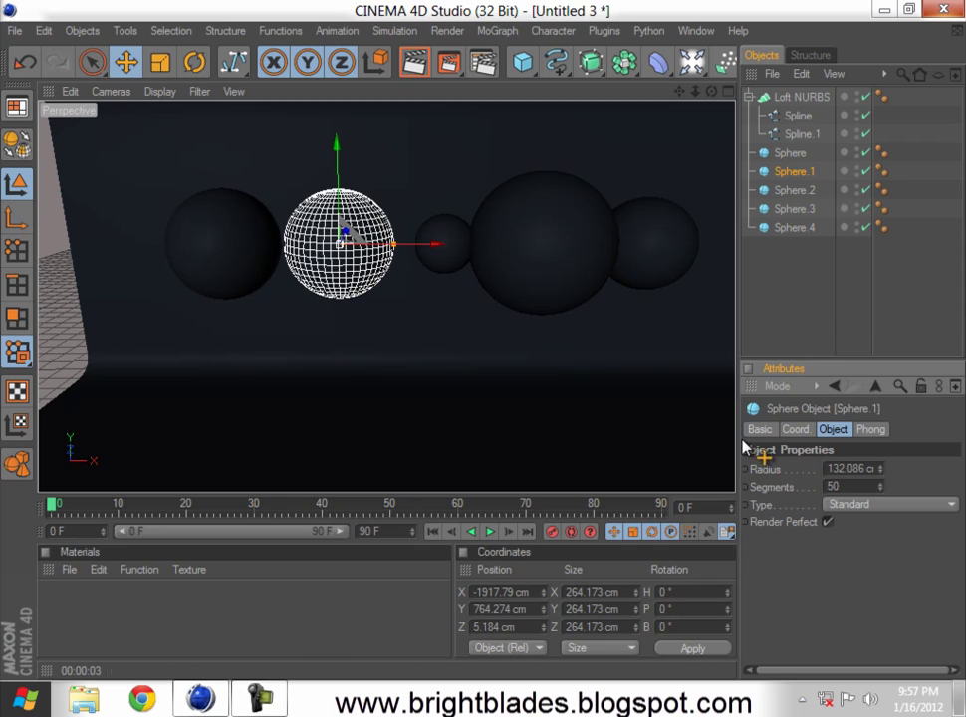
Step: Space the resized spheres along X, moving Sphere.2 to about -1714 cm, Sphere.3 to about -1458 cm and Sphere.4 to about -1144 cm
{"action": "left_click", "coordinate": [453, 251]}
{"action": "left_click_drag", "start_coordinate": [483, 342], "coordinate": [481, 347]}
{"action": "left_click", "coordinate": [309, 259]}
{"action": "left_click", "coordinate": [558, 257]}
{"action": "left_click", "coordinate": [652, 257]}
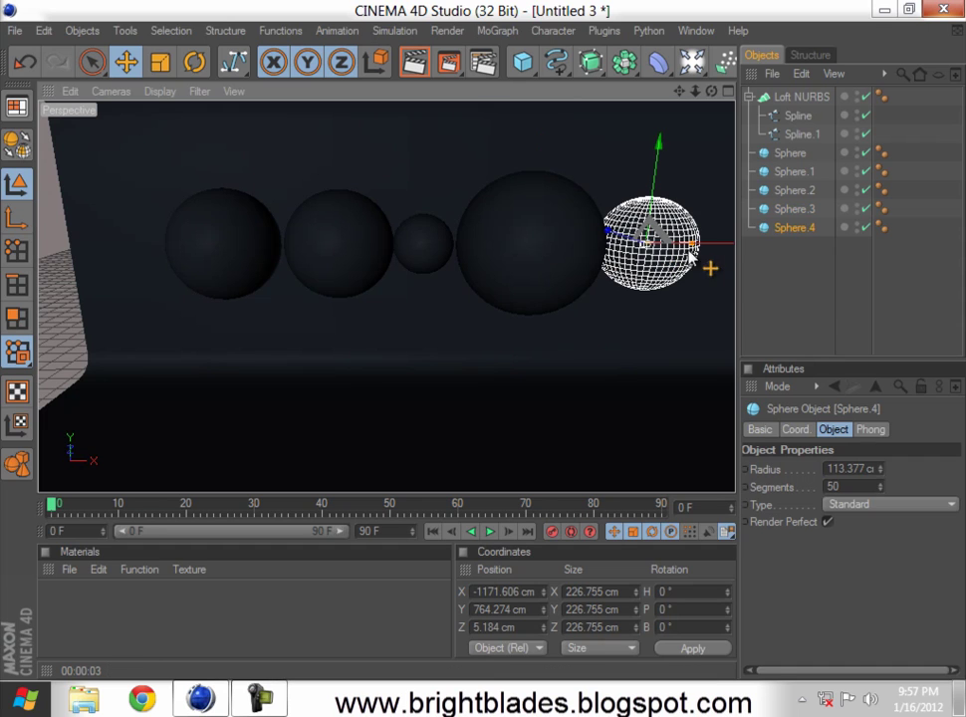
{"action": "left_click_drag", "start_coordinate": [710, 254], "coordinate": [501, 340]}
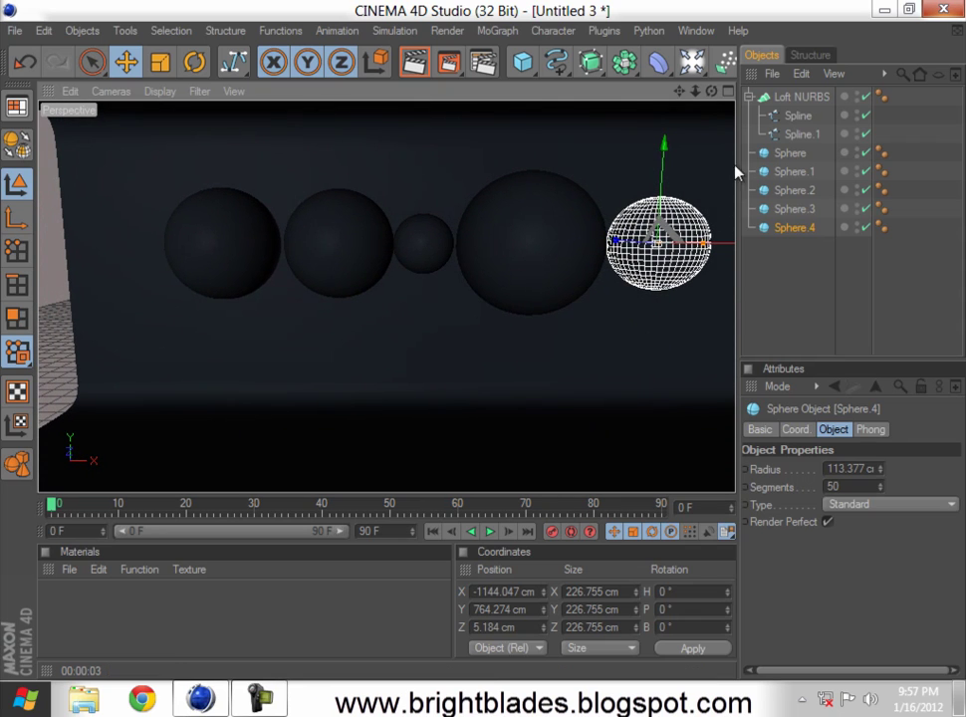
Step: In the Top view, fine-tune the spacing by moving Sphere.4 to about X -1164 cm and Sphere.2 to about X -1711 cm
{"action": "left_click", "coordinate": [727, 93]}
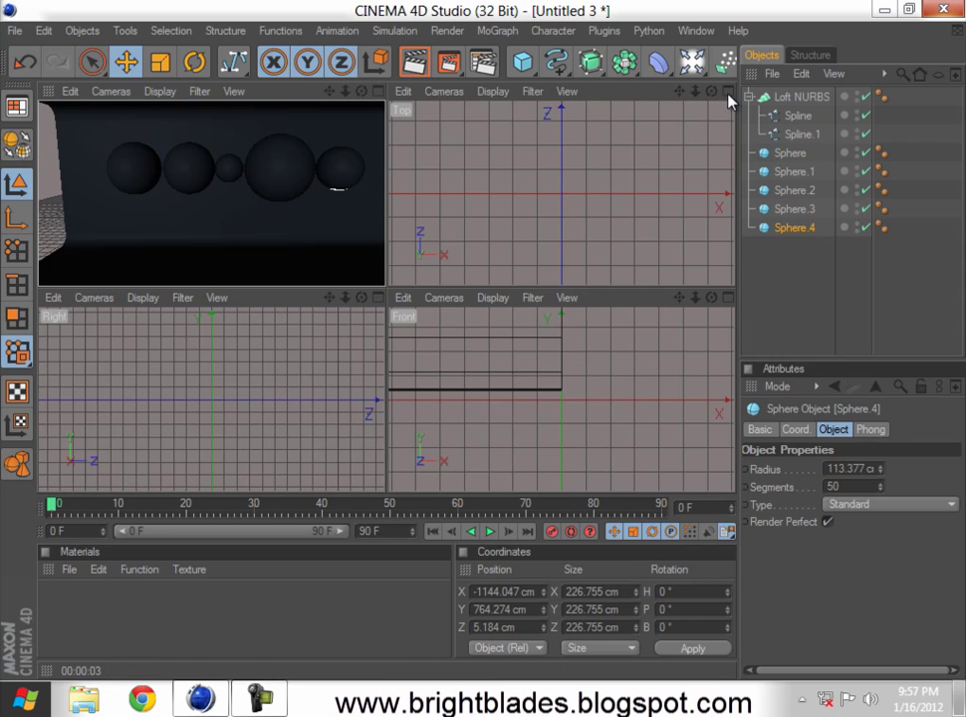
{"action": "middle_click", "coordinate": [700, 157]}
{"action": "scroll", "coordinate": [401, 285], "scroll_direction": "down", "scroll_amount": 8}
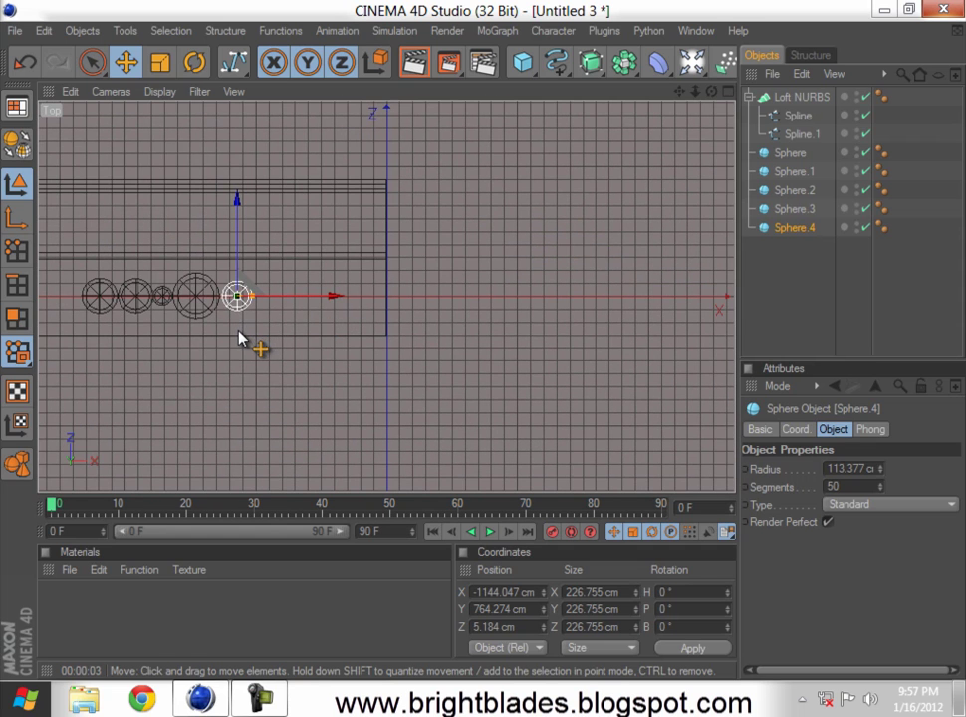
{"action": "middle_click_drag", "start_coordinate": [239, 339], "coordinate": [487, 344], "text": "alt"}
{"action": "scroll", "coordinate": [280, 345], "scroll_direction": "up", "scroll_amount": 5}
{"action": "middle_click_drag", "start_coordinate": [296, 351], "coordinate": [472, 378], "text": "alt"}
{"action": "left_click_drag", "start_coordinate": [491, 348], "coordinate": [485, 348]}
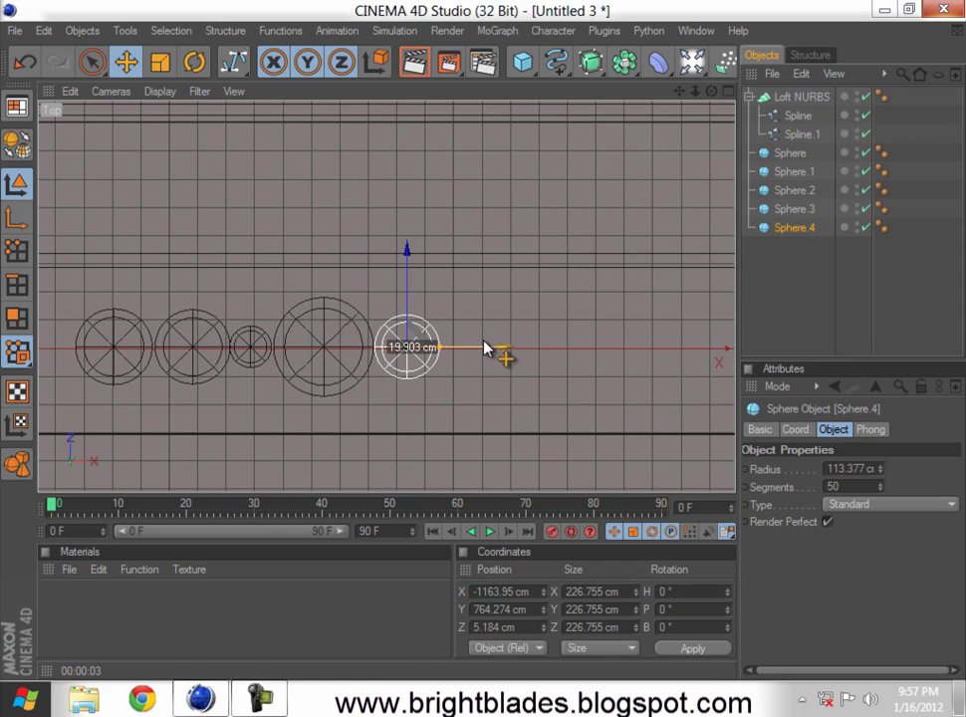
{"action": "left_click", "coordinate": [251, 354]}
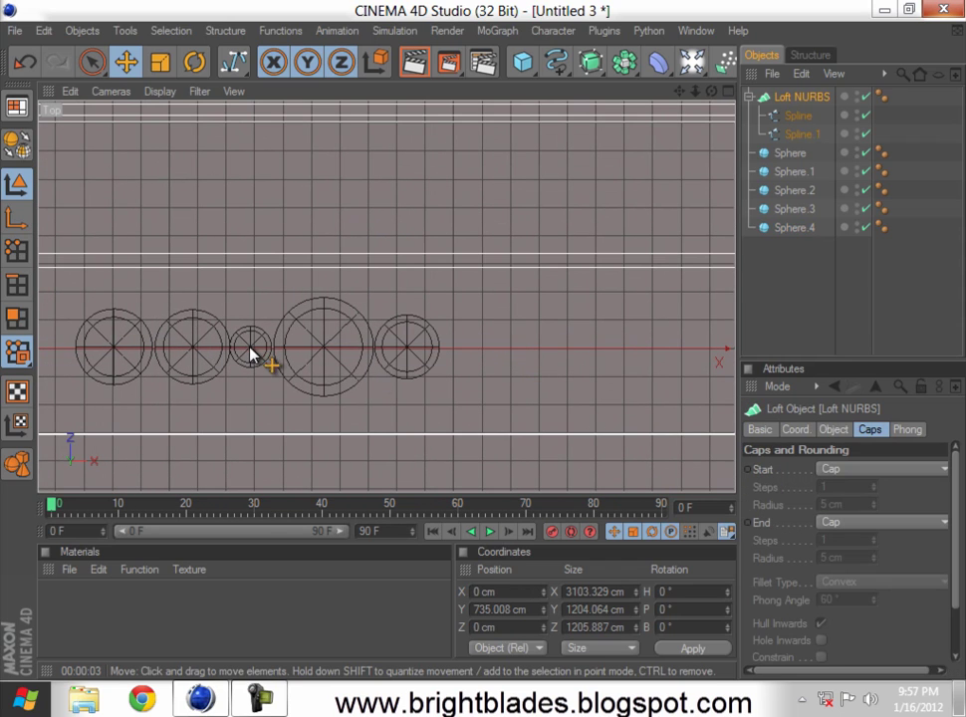
{"action": "left_click", "coordinate": [796, 190]}
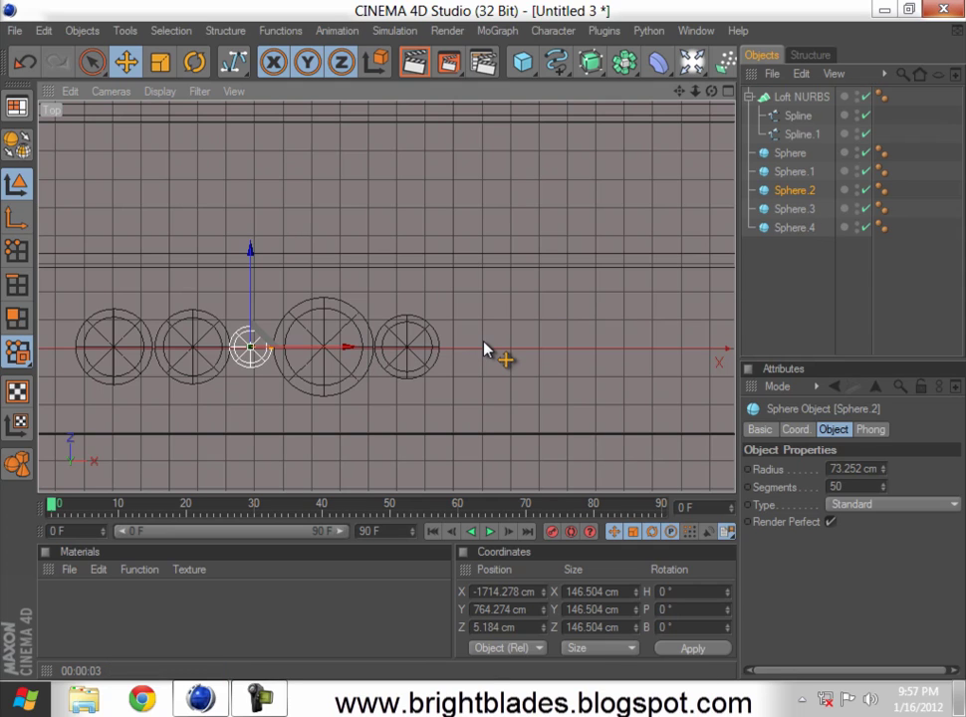
{"action": "left_click_drag", "start_coordinate": [484, 348], "coordinate": [486, 348]}
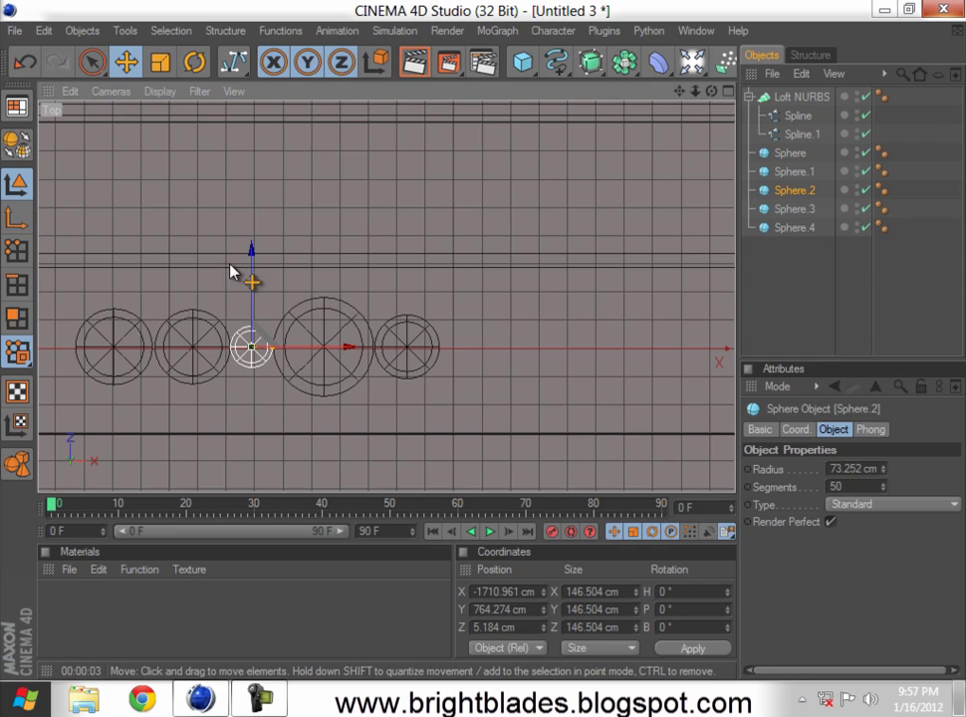
Step: Stagger the spheres in depth, moving Sphere.2 to about Z 88 cm, Sphere to about Z -61 cm and Sphere.1 to about Z 35 cm
{"action": "left_click_drag", "start_coordinate": [250, 268], "coordinate": [484, 348]}
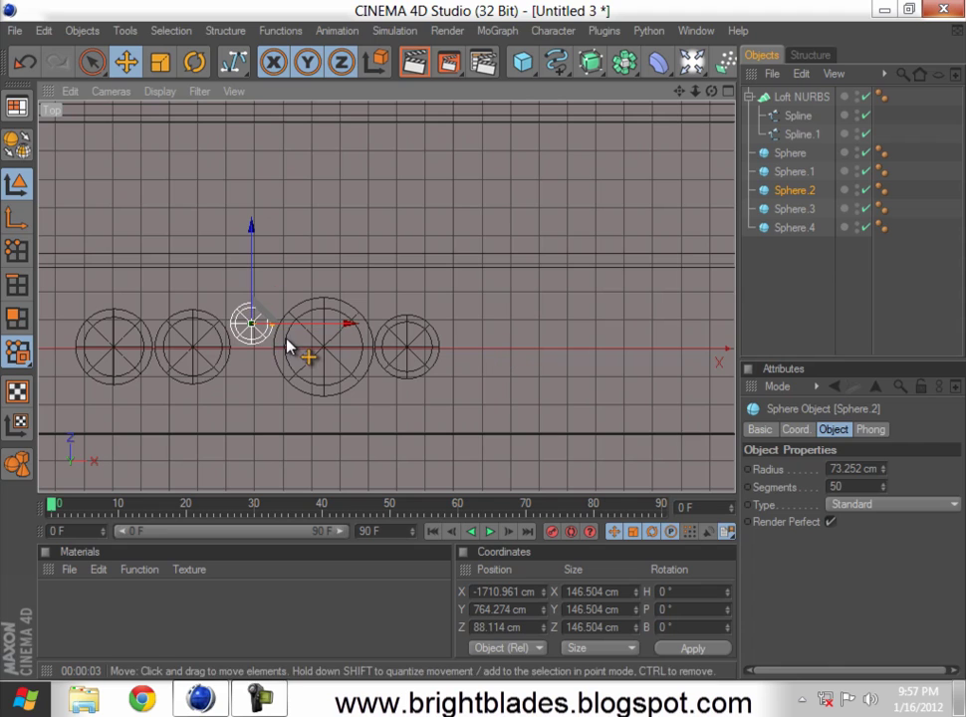
{"action": "left_click", "coordinate": [324, 385]}
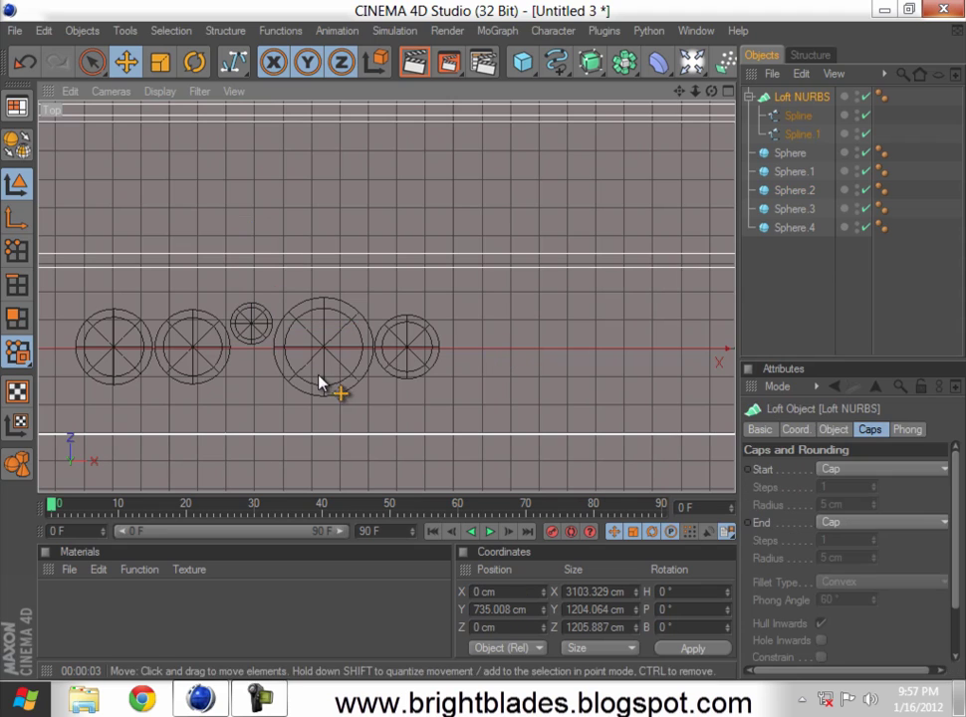
{"action": "left_click", "coordinate": [795, 155]}
{"action": "left_click_drag", "start_coordinate": [109, 286], "coordinate": [486, 353]}
{"action": "left_click", "coordinate": [794, 190]}
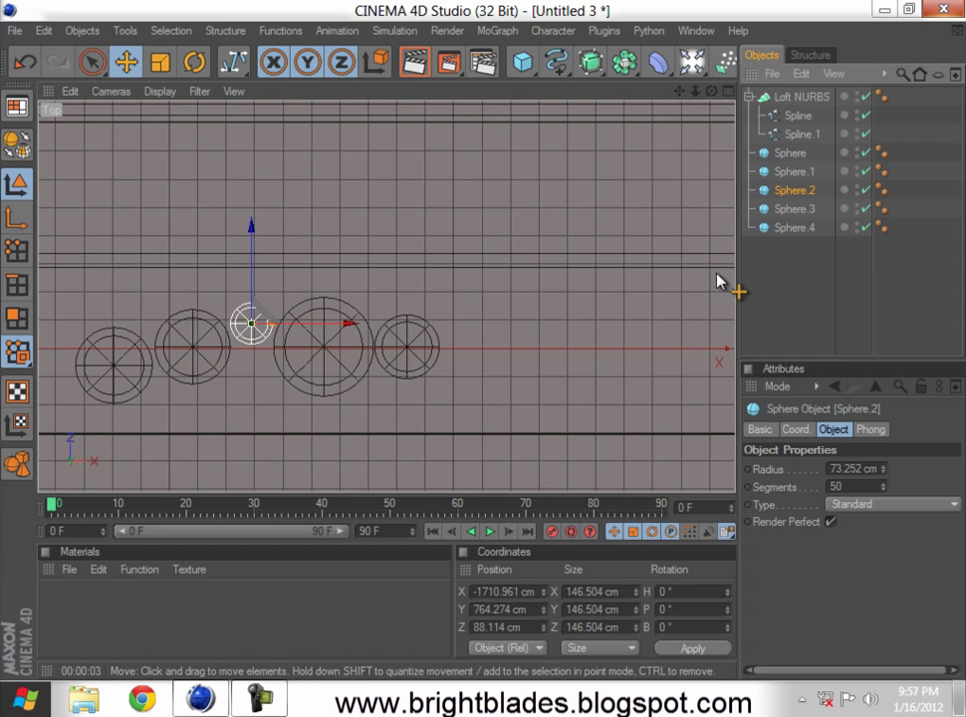
{"action": "left_click", "coordinate": [196, 346]}
{"action": "left_click_drag", "start_coordinate": [192, 277], "coordinate": [711, 436]}
Step: Move Sphere.3 forward to about Z -78 cm and Sphere.4 to about Z -184 cm
{"action": "left_click", "coordinate": [794, 210]}
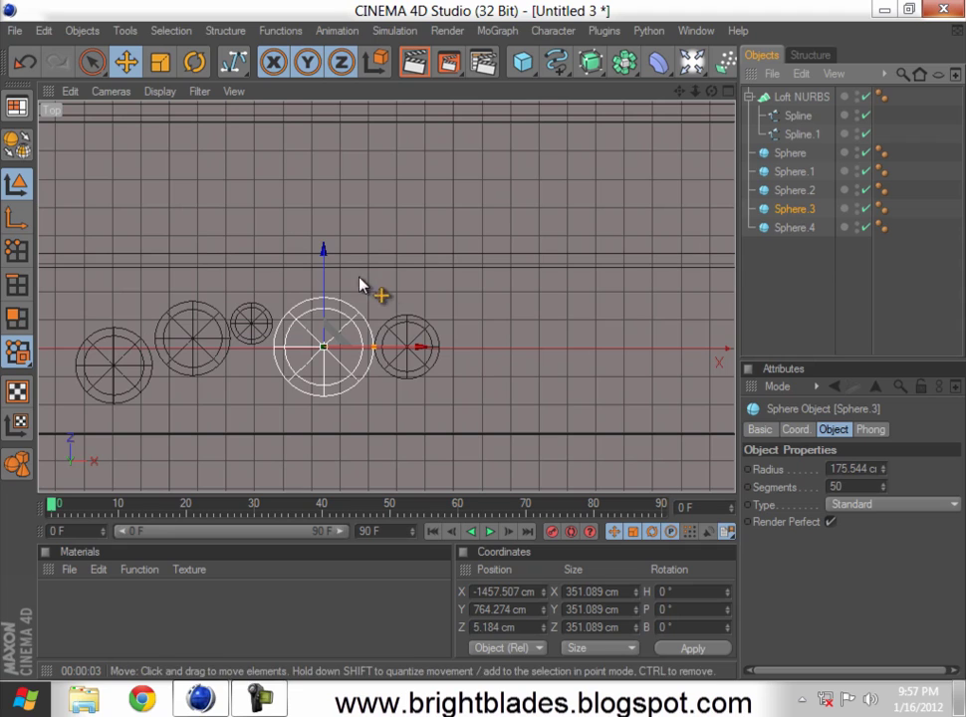
{"action": "left_click_drag", "start_coordinate": [495, 350], "coordinate": [496, 377]}
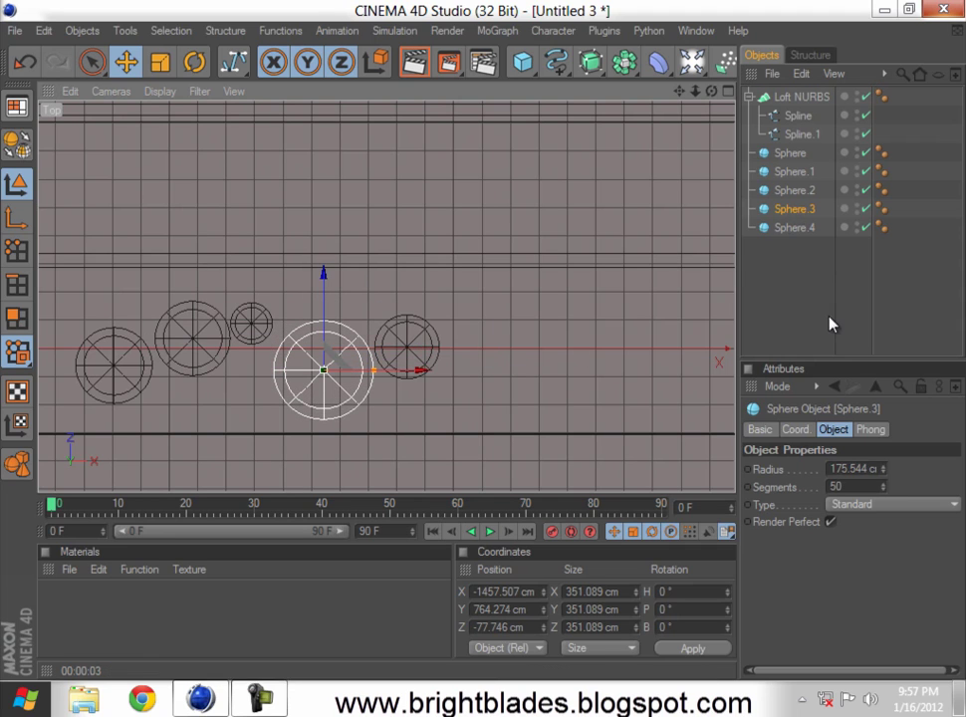
{"action": "left_click", "coordinate": [795, 228]}
{"action": "mouse_move", "coordinate": [403, 275]}
{"action": "left_mouse_down"}
{"action": "mouse_move", "coordinate": [483, 362]}
{"action": "mouse_move", "coordinate": [487, 350]}
{"action": "mouse_move", "coordinate": [415, 274]}
{"action": "left_mouse_up"}
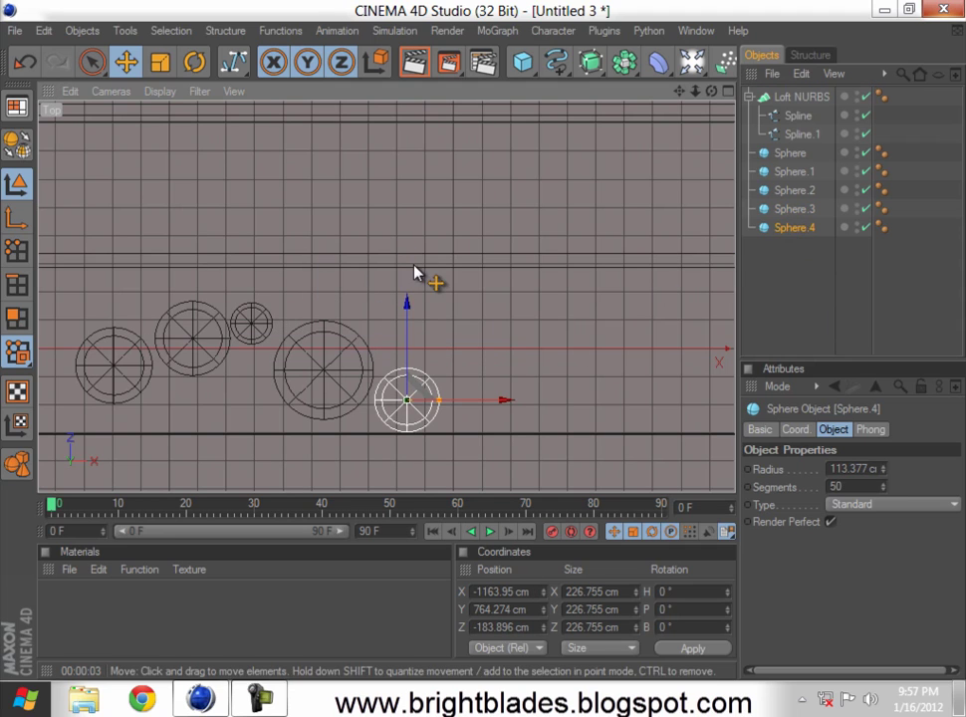
Step: In the Right view, lower Sphere to about Y 179 cm and Sphere.1 to about Y 169 cm so they rest on the backdrop floor
{"action": "left_click", "coordinate": [727, 91]}
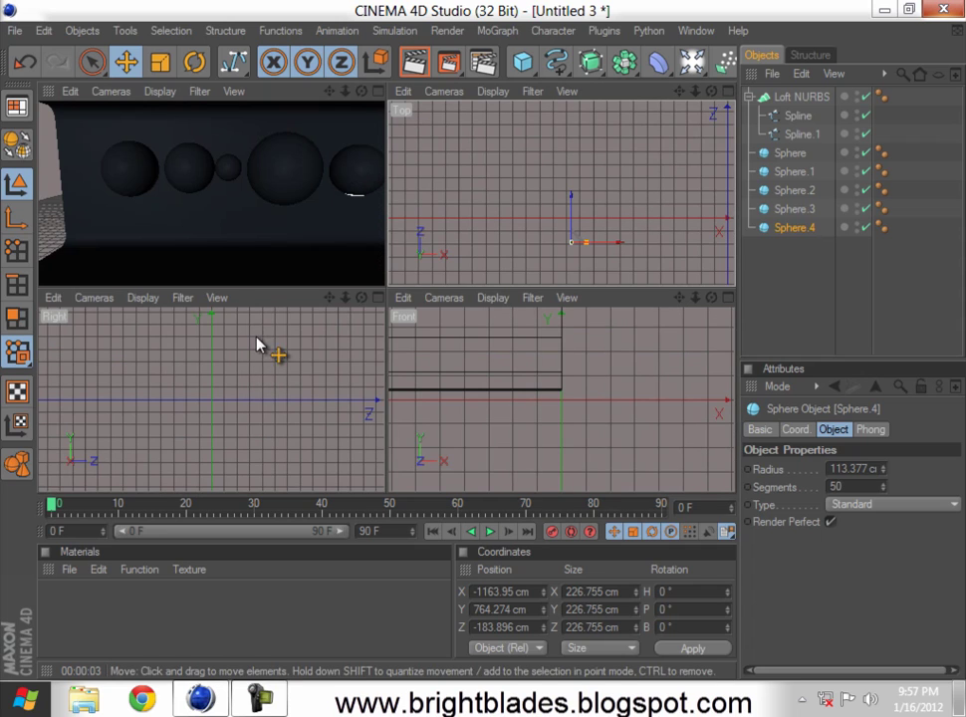
{"action": "left_click", "coordinate": [211, 350]}
{"action": "left_click", "coordinate": [375, 297]}
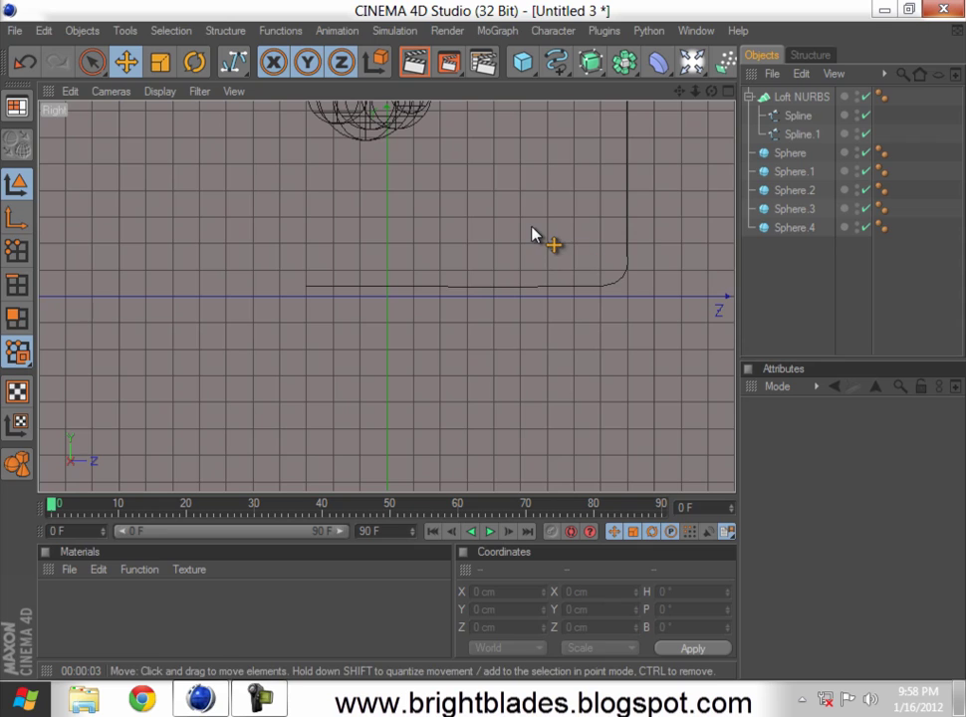
{"action": "middle_click_drag", "start_coordinate": [487, 264], "coordinate": [487, 354], "text": "alt"}
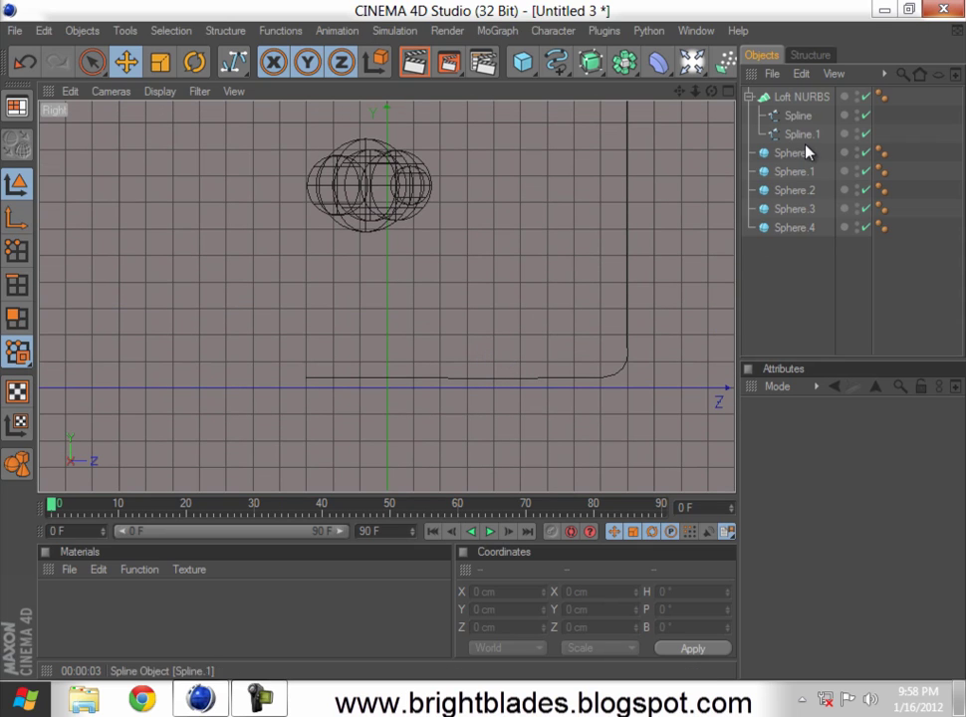
{"action": "left_click", "coordinate": [793, 156]}
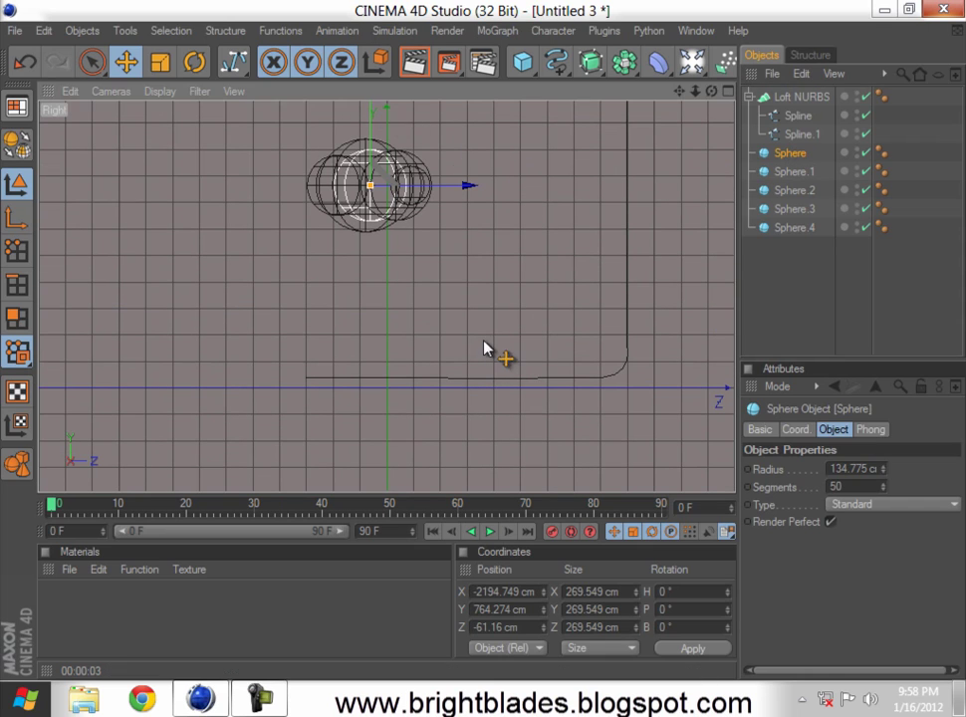
{"action": "left_click_drag", "start_coordinate": [484, 353], "coordinate": [485, 346]}
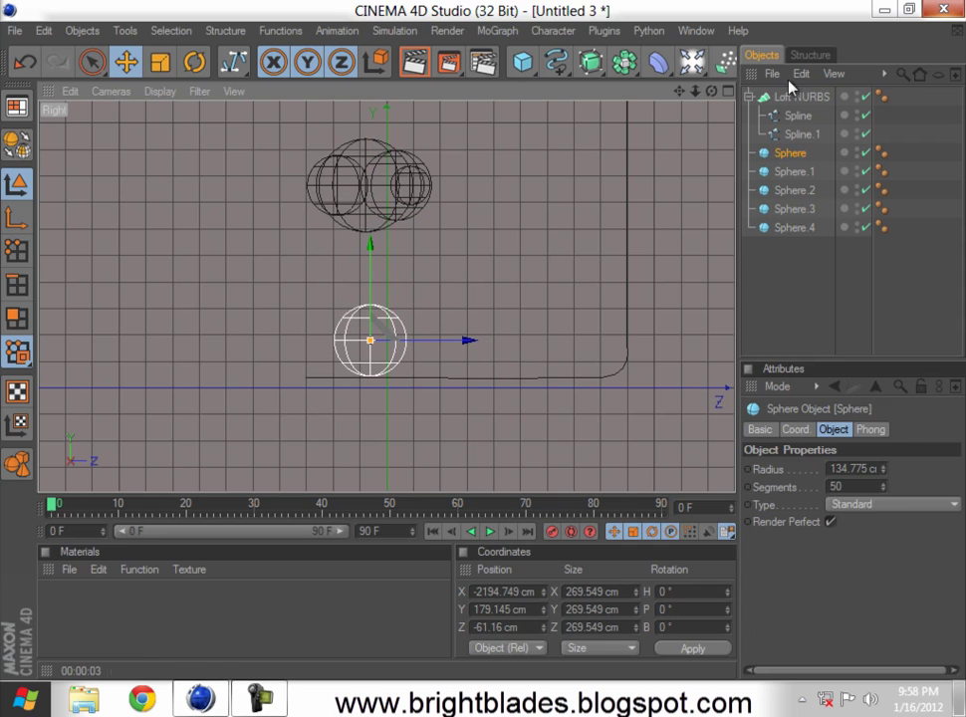
{"action": "left_click", "coordinate": [794, 174]}
{"action": "mouse_move", "coordinate": [487, 356]}
{"action": "left_mouse_down"}
{"action": "mouse_move", "coordinate": [488, 364]}
{"action": "mouse_move", "coordinate": [484, 339]}
{"action": "left_mouse_up"}
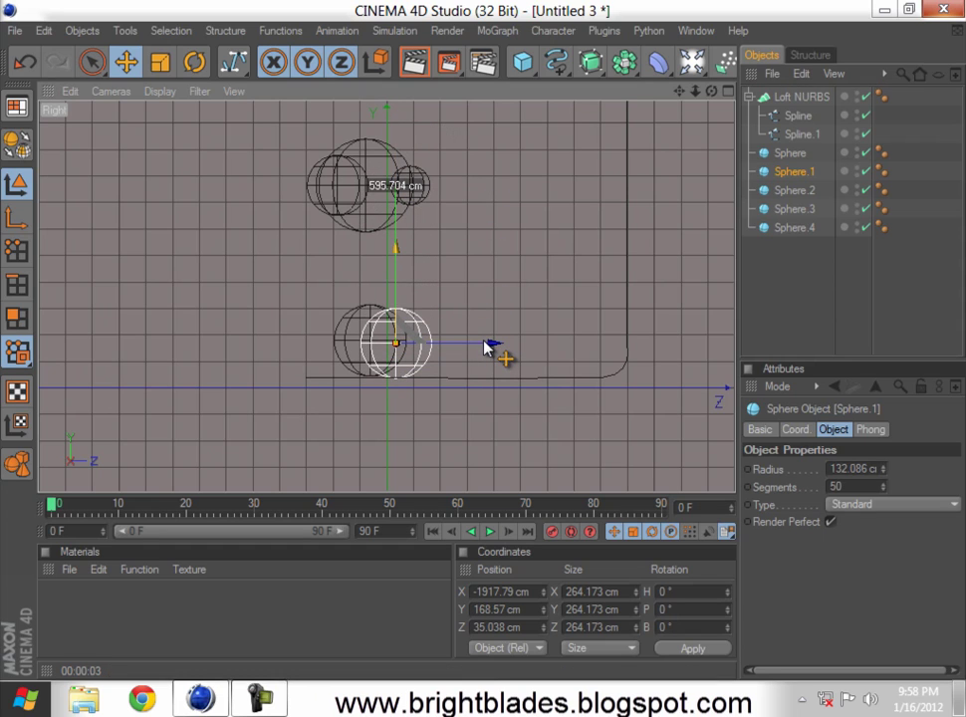
Step: Lower Sphere.2, Sphere.3 and Sphere.4 onto the backdrop floor, with Sphere.4 at about Y 158 cm
{"action": "left_click", "coordinate": [795, 190]}
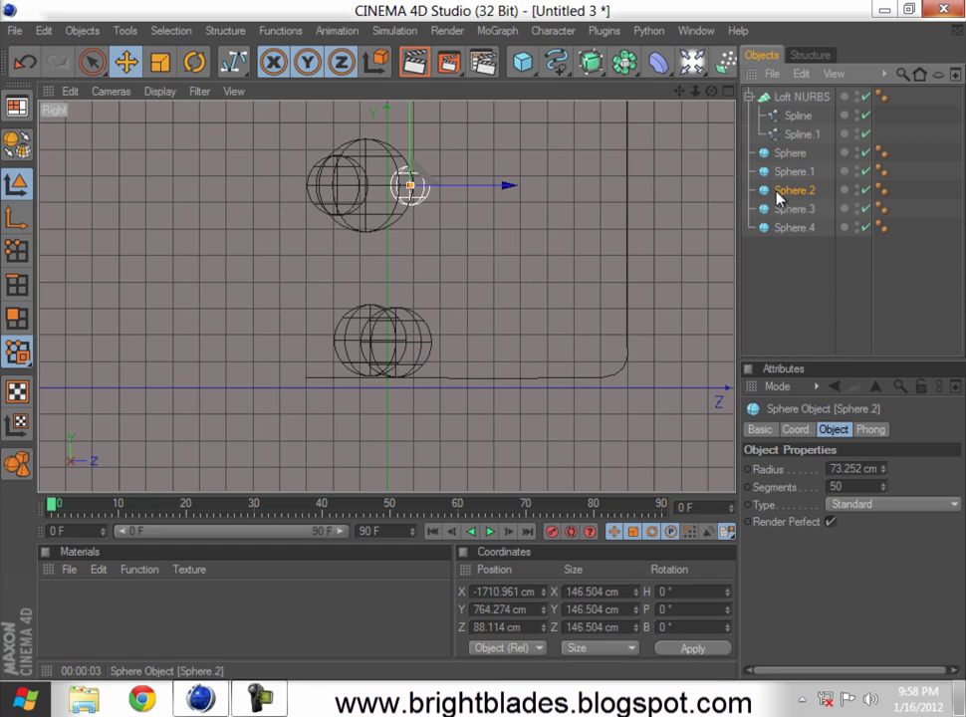
{"action": "left_click_drag", "start_coordinate": [416, 130], "coordinate": [485, 345]}
{"action": "left_click", "coordinate": [787, 209]}
{"action": "left_click_drag", "start_coordinate": [370, 123], "coordinate": [486, 345]}
{"action": "left_click", "coordinate": [807, 229]}
{"action": "left_click_drag", "start_coordinate": [395, 128], "coordinate": [485, 350]}
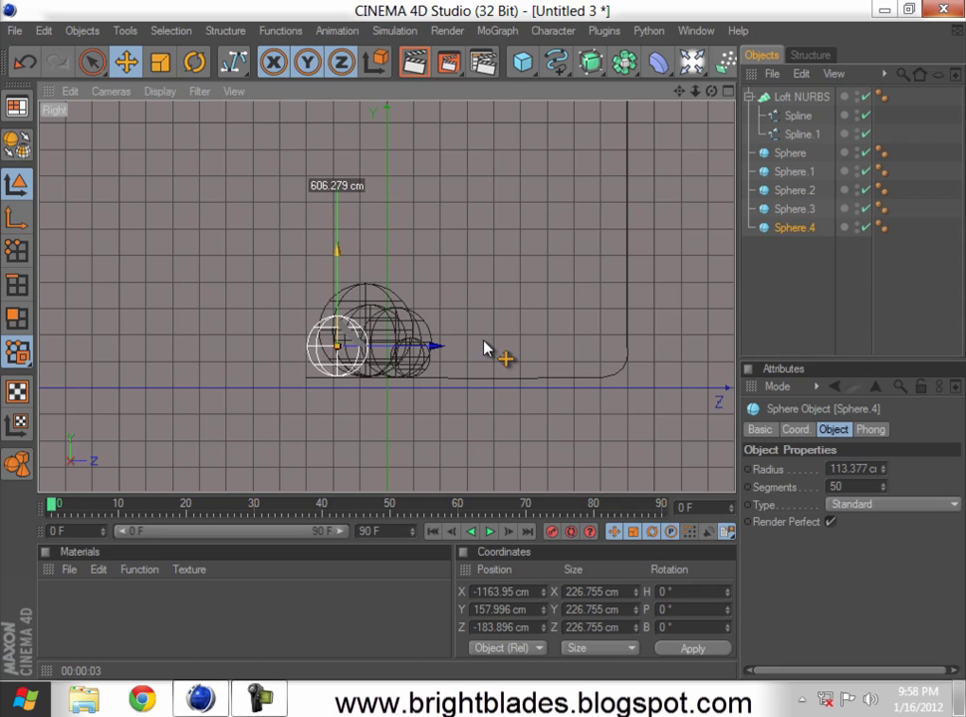
Step: Render a preview of the sphere arrangement in the Perspective view
{"action": "left_click", "coordinate": [728, 92]}
{"action": "middle_click", "coordinate": [237, 257]}
{"action": "key", "text": "ctrl+r"}
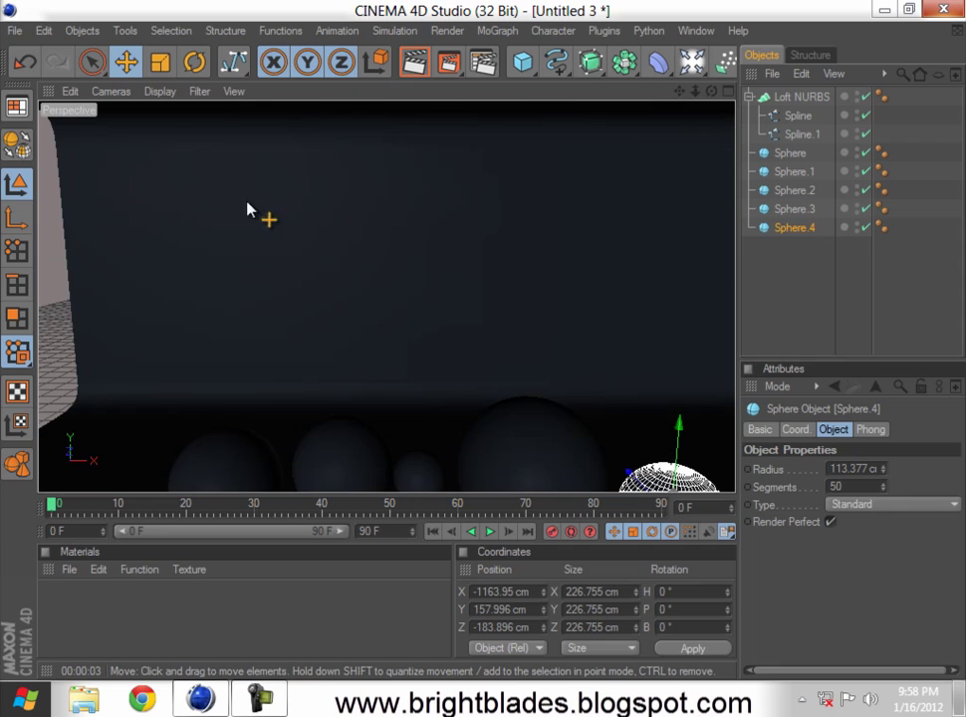
{"action": "left_click_drag", "start_coordinate": [578, 334], "coordinate": [484, 349], "text": "alt"}
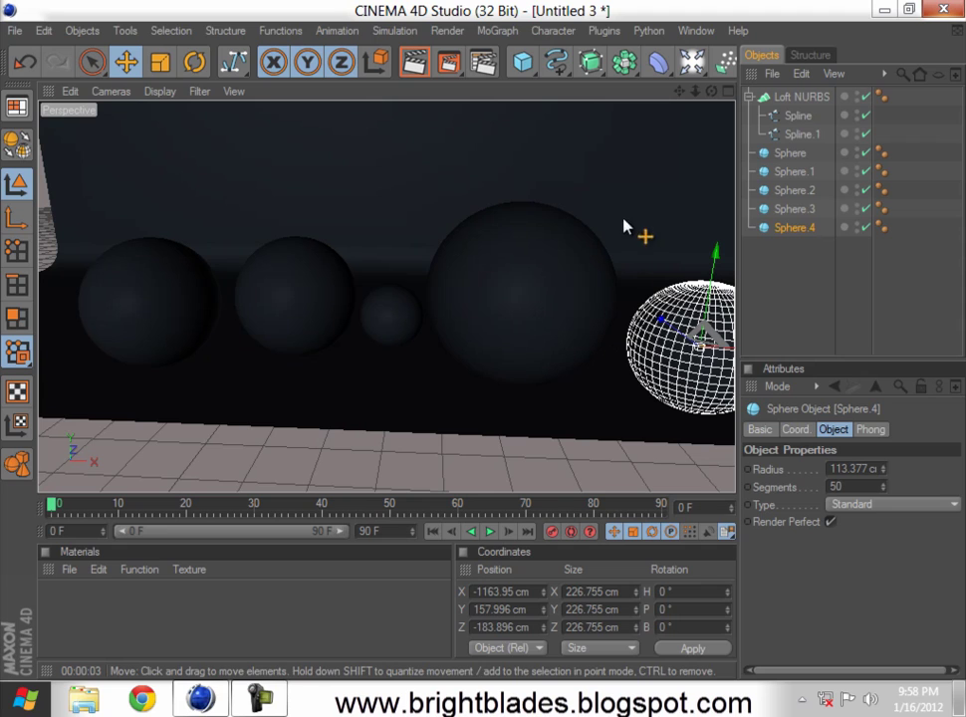
Step: Scale the Loft NURBS backdrop up to about 6523 cm in X and 2131 cm in Z
{"action": "left_click", "coordinate": [808, 100]}
{"action": "left_click_drag", "start_coordinate": [453, 344], "coordinate": [177, 181], "text": "alt"}
{"action": "left_click", "coordinate": [159, 63]}
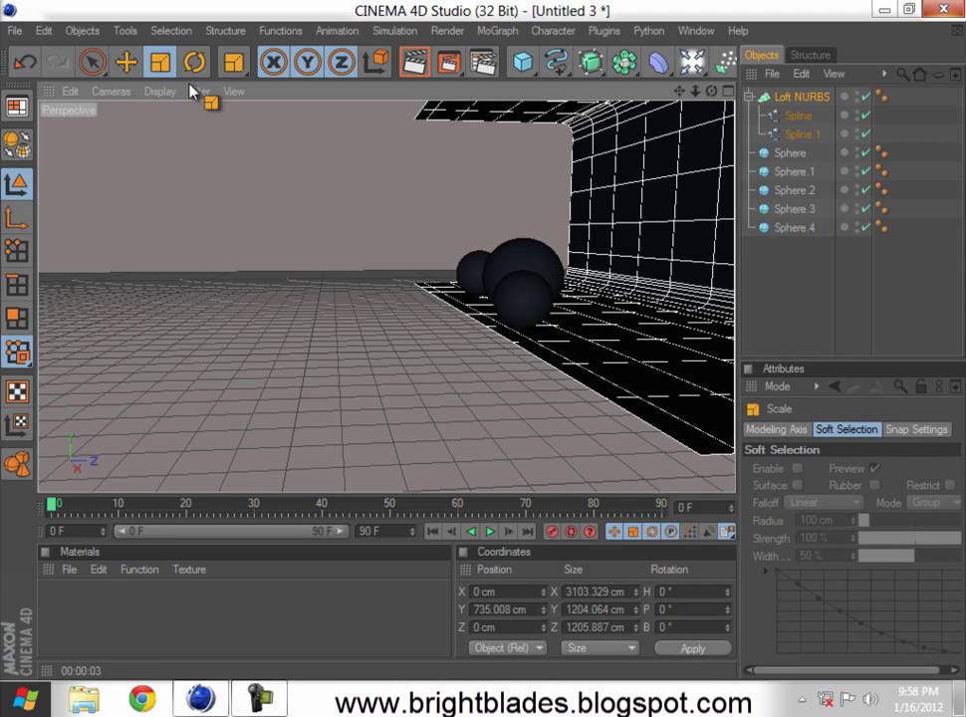
{"action": "scroll", "coordinate": [202, 114], "scroll_direction": "down", "scroll_amount": 6}
{"action": "left_click_drag", "start_coordinate": [487, 348], "coordinate": [451, 344]}
{"action": "left_click_drag", "start_coordinate": [599, 241], "coordinate": [490, 348]}
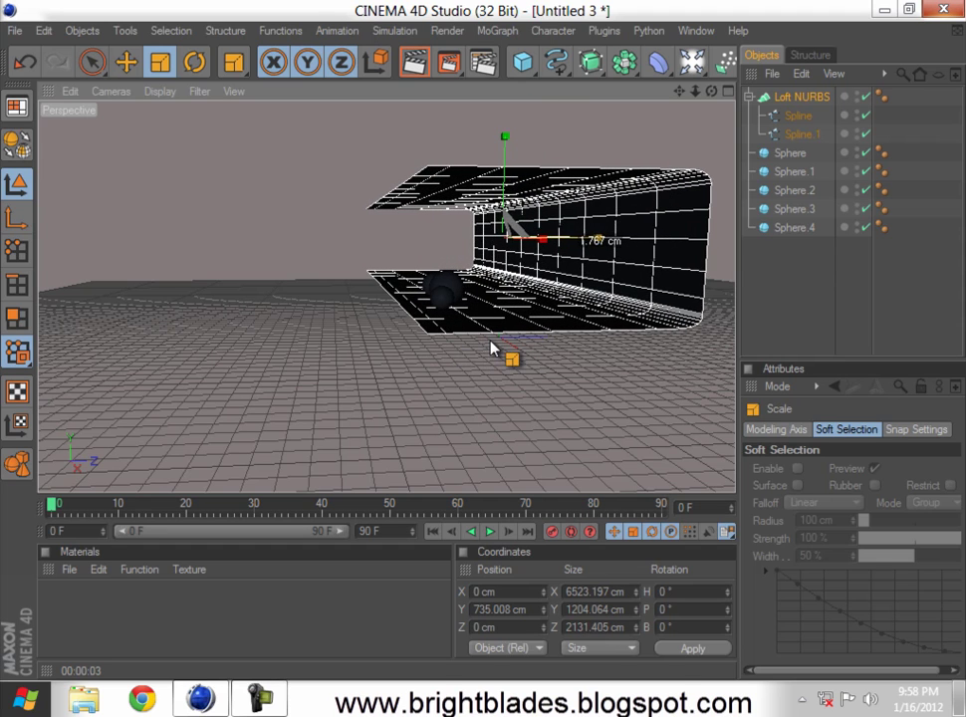
Step: Group the five spheres under a null and move the group back into the backdrop, to about Z 823 cm
{"action": "left_click_drag", "start_coordinate": [787, 274], "coordinate": [809, 145]}
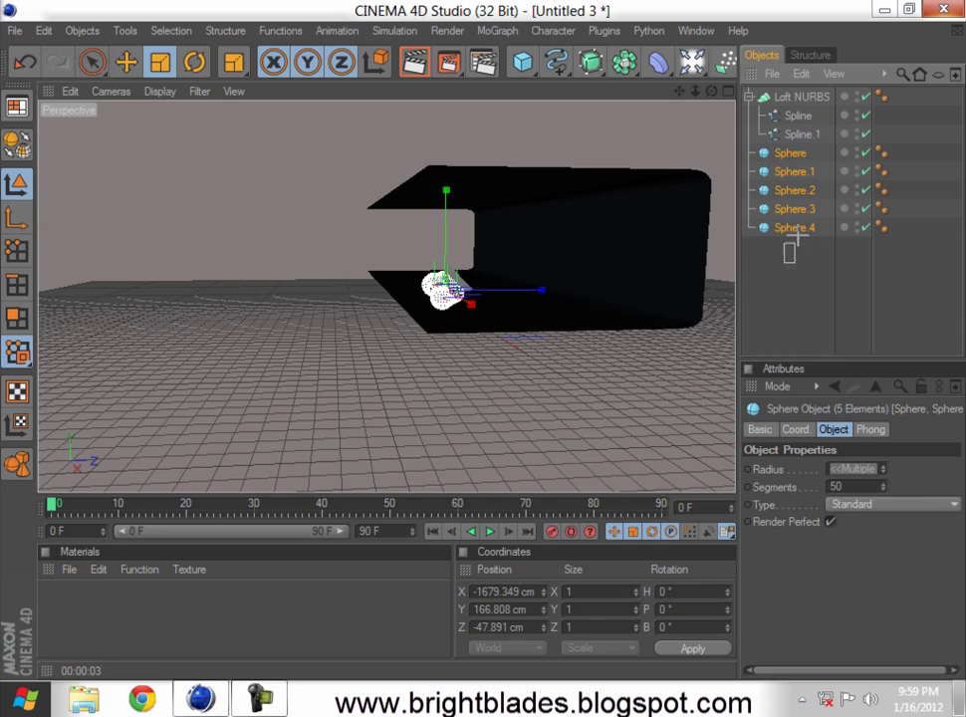
{"action": "right_click", "coordinate": [797, 156]}
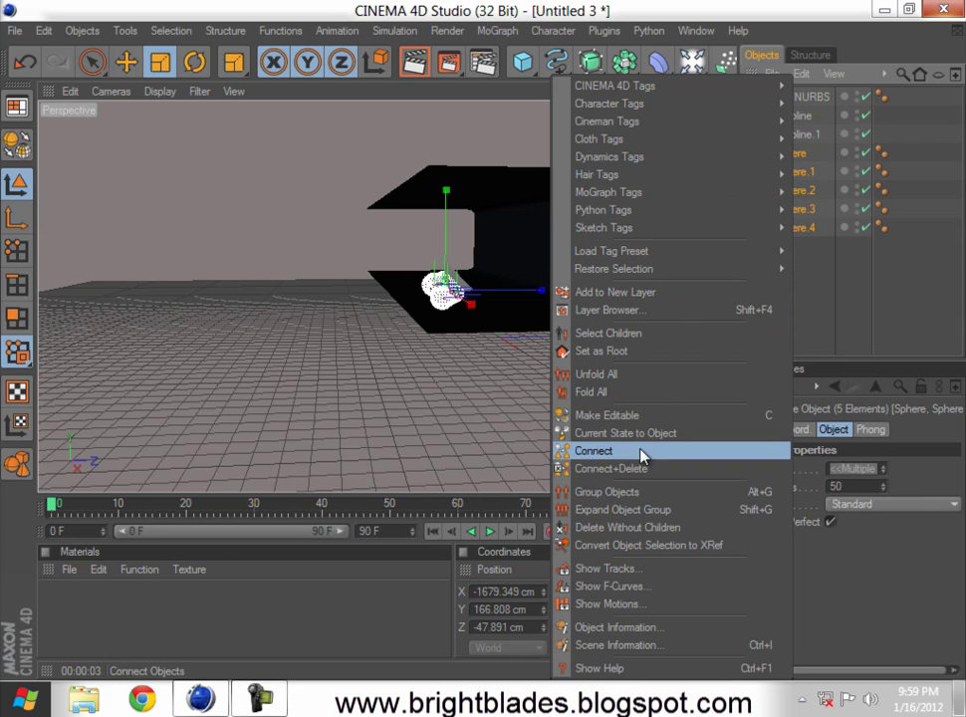
{"action": "left_click", "coordinate": [753, 493]}
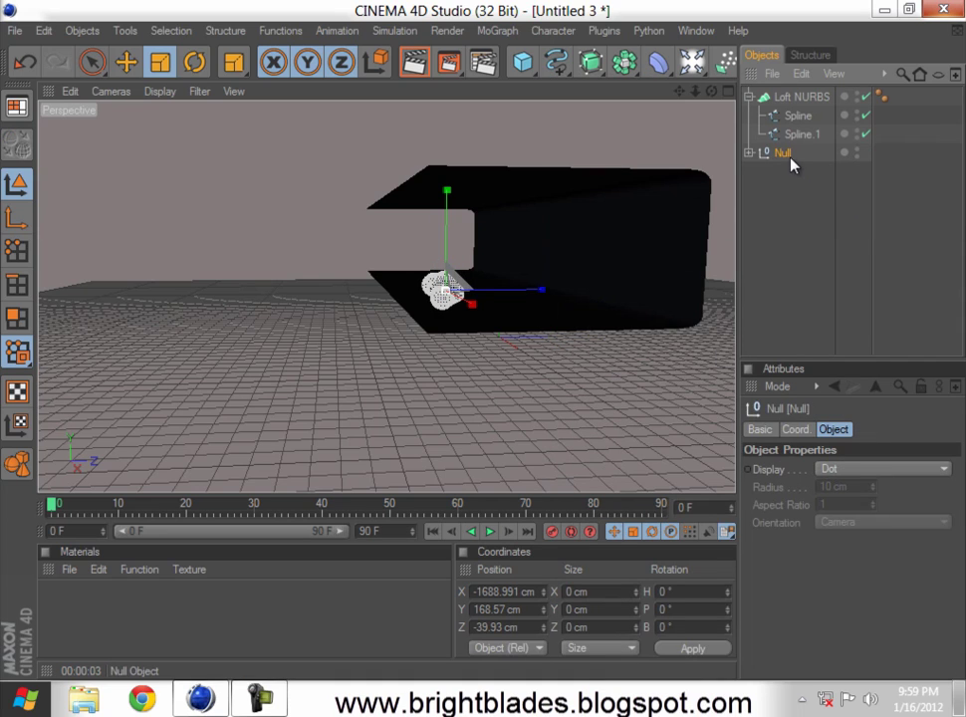
{"action": "left_click", "coordinate": [125, 61]}
{"action": "mouse_move", "coordinate": [487, 348]}
{"action": "left_mouse_down"}
{"action": "mouse_move", "coordinate": [478, 351]}
{"action": "mouse_move", "coordinate": [450, 300]}
{"action": "mouse_move", "coordinate": [583, 351]}
{"action": "mouse_move", "coordinate": [488, 348]}
{"action": "left_mouse_up"}
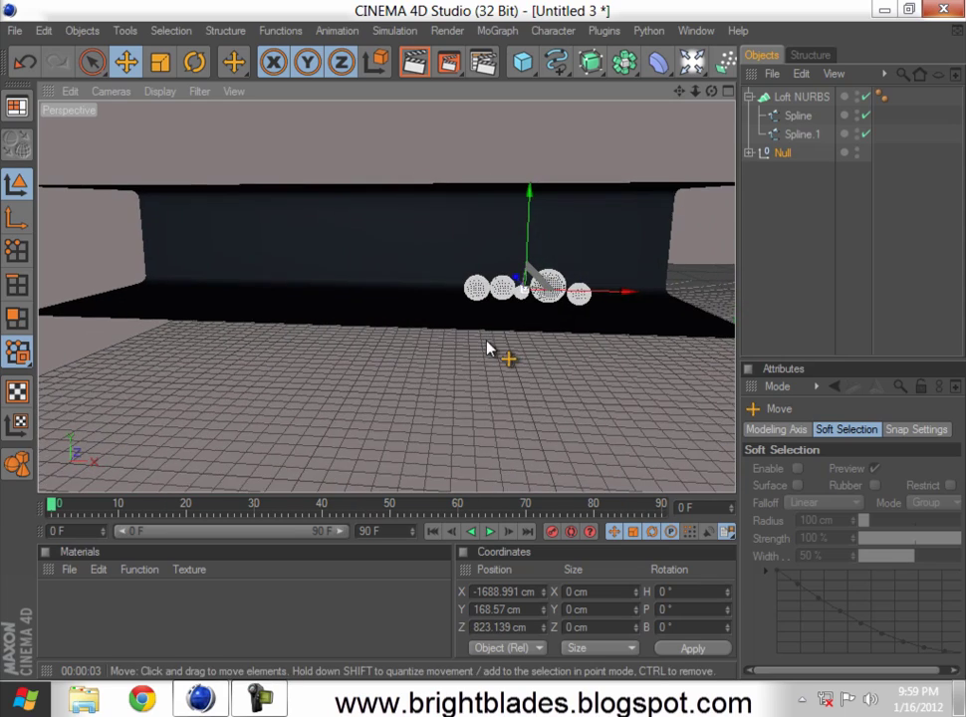
Step: Frame the spheres closely, moving Sphere.4 to about X 506 cm and the small Sphere.2 to about X -49 cm within the group
{"action": "scroll", "coordinate": [635, 350], "scroll_direction": "up", "scroll_amount": 5}
{"action": "middle_click_drag", "start_coordinate": [635, 349], "coordinate": [434, 341], "text": "alt"}
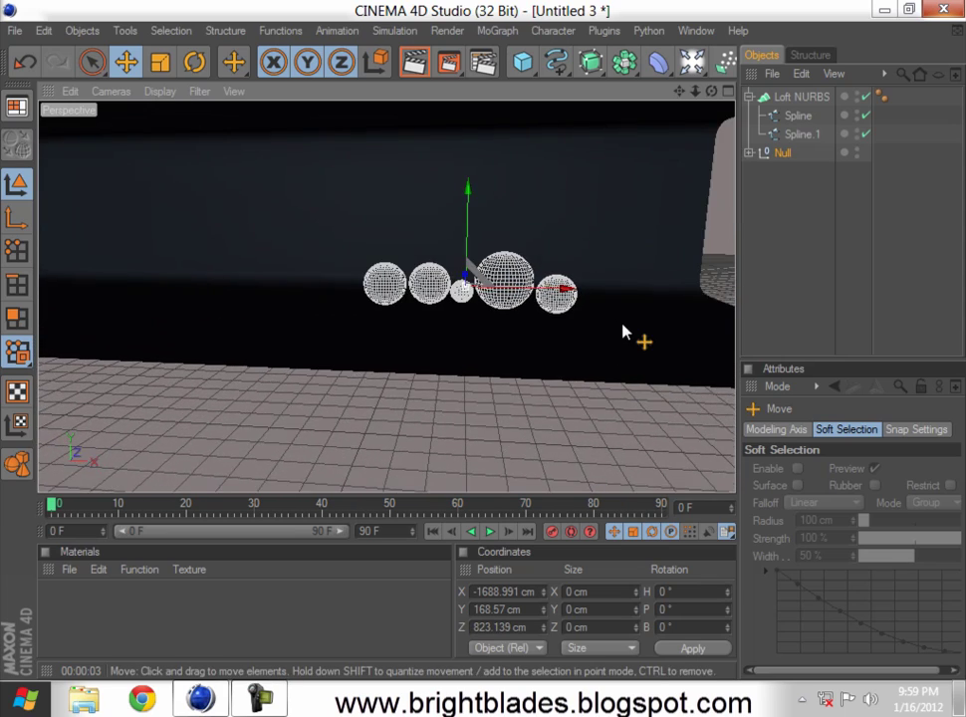
{"action": "scroll", "coordinate": [626, 328], "scroll_direction": "up", "scroll_amount": 5}
{"action": "middle_click_drag", "start_coordinate": [627, 334], "coordinate": [466, 341], "text": "alt"}
{"action": "scroll", "coordinate": [669, 330], "scroll_direction": "up", "scroll_amount": 5}
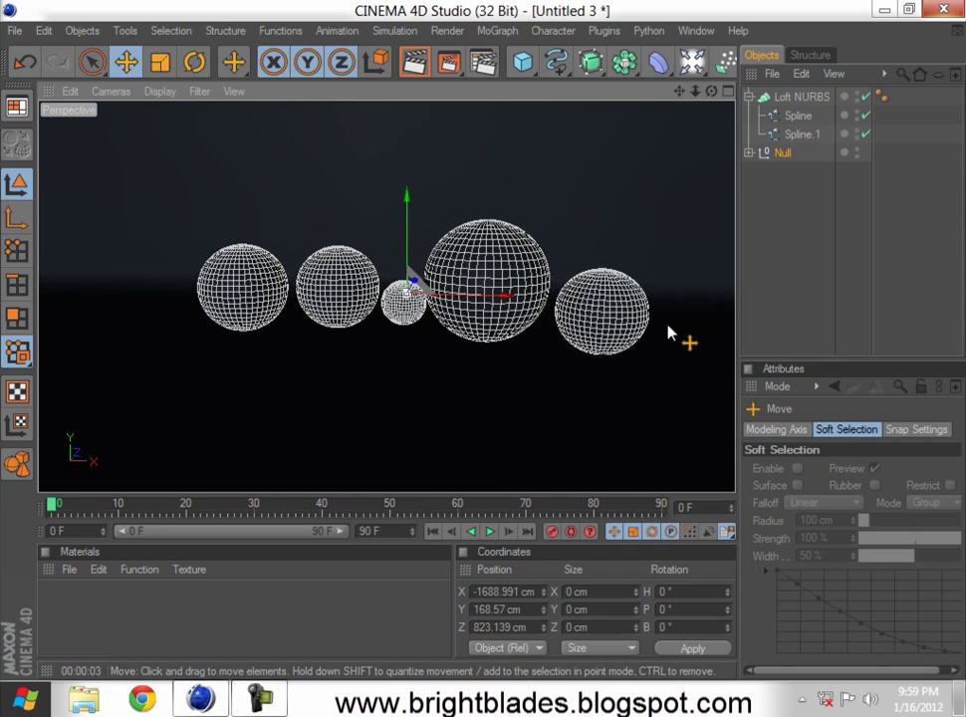
{"action": "scroll", "coordinate": [681, 337], "scroll_direction": "up", "scroll_amount": 3}
{"action": "middle_click_drag", "start_coordinate": [685, 338], "coordinate": [438, 343], "text": "alt"}
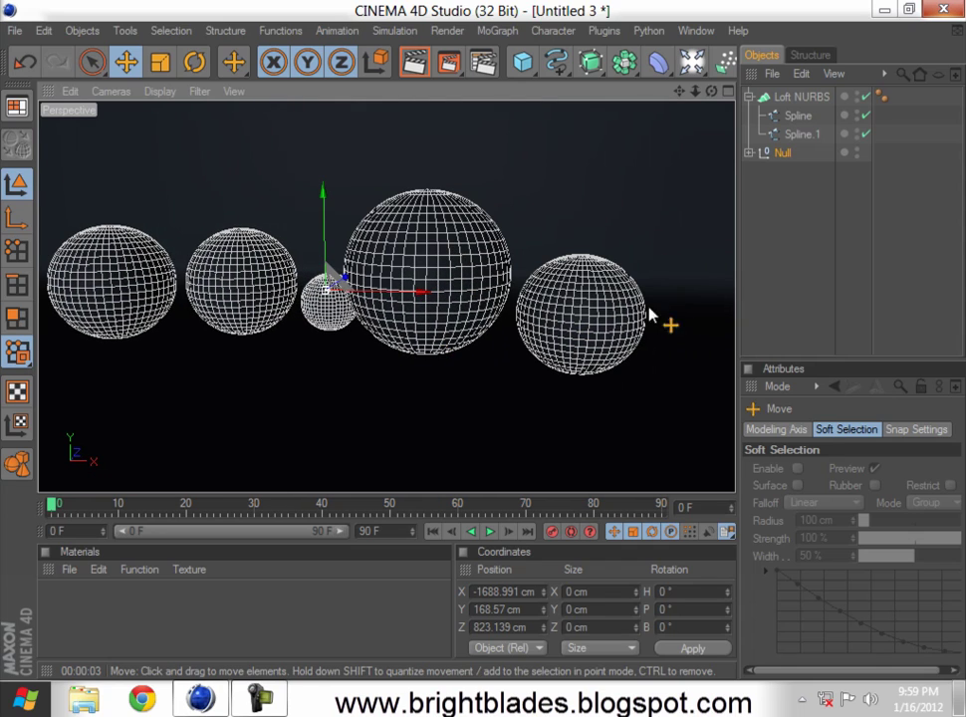
{"action": "left_click", "coordinate": [610, 331]}
{"action": "left_click_drag", "start_coordinate": [681, 315], "coordinate": [489, 346]}
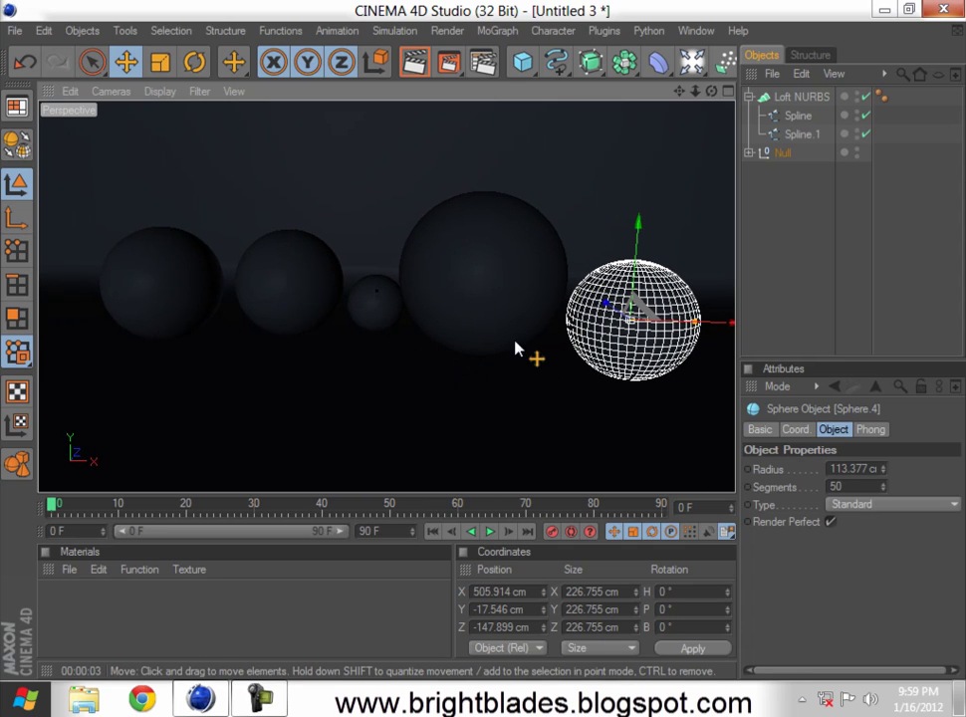
{"action": "left_click", "coordinate": [361, 315]}
{"action": "left_click_drag", "start_coordinate": [426, 317], "coordinate": [484, 346]}
Step: Adjust the spacing of Sphere.1, Sphere.2 and Sphere.3 along X and bring Sphere.4 in to about X 375 cm
{"action": "left_click", "coordinate": [314, 292]}
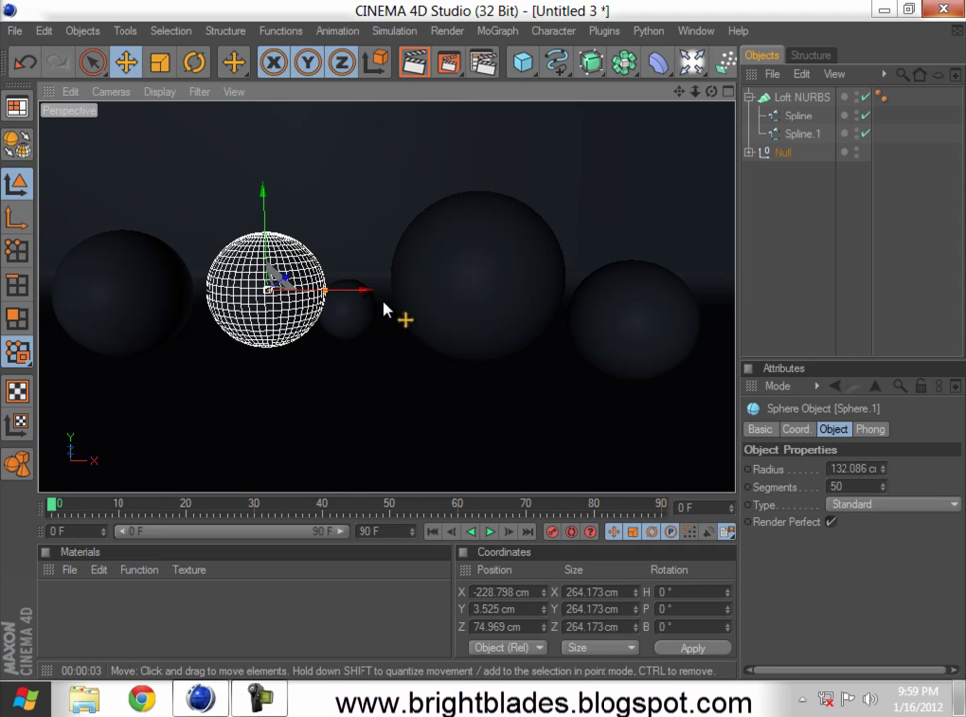
{"action": "left_click_drag", "start_coordinate": [391, 311], "coordinate": [483, 348]}
{"action": "left_click", "coordinate": [356, 312]}
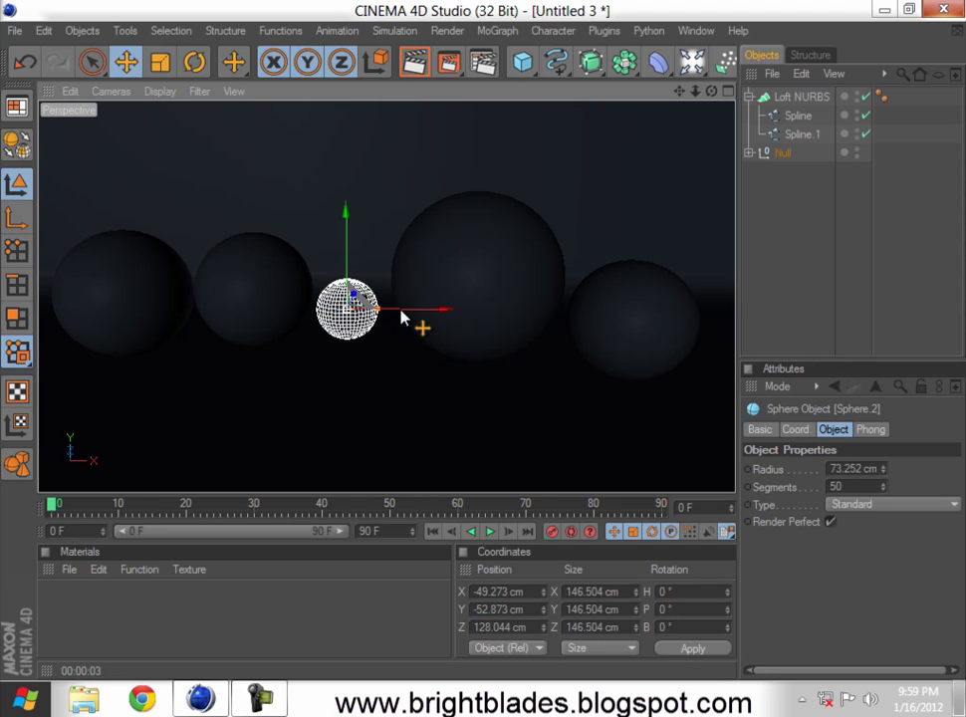
{"action": "left_click_drag", "start_coordinate": [401, 317], "coordinate": [459, 345]}
{"action": "left_click", "coordinate": [497, 298]}
{"action": "left_click", "coordinate": [625, 309]}
{"action": "left_click_drag", "start_coordinate": [708, 318], "coordinate": [484, 349]}
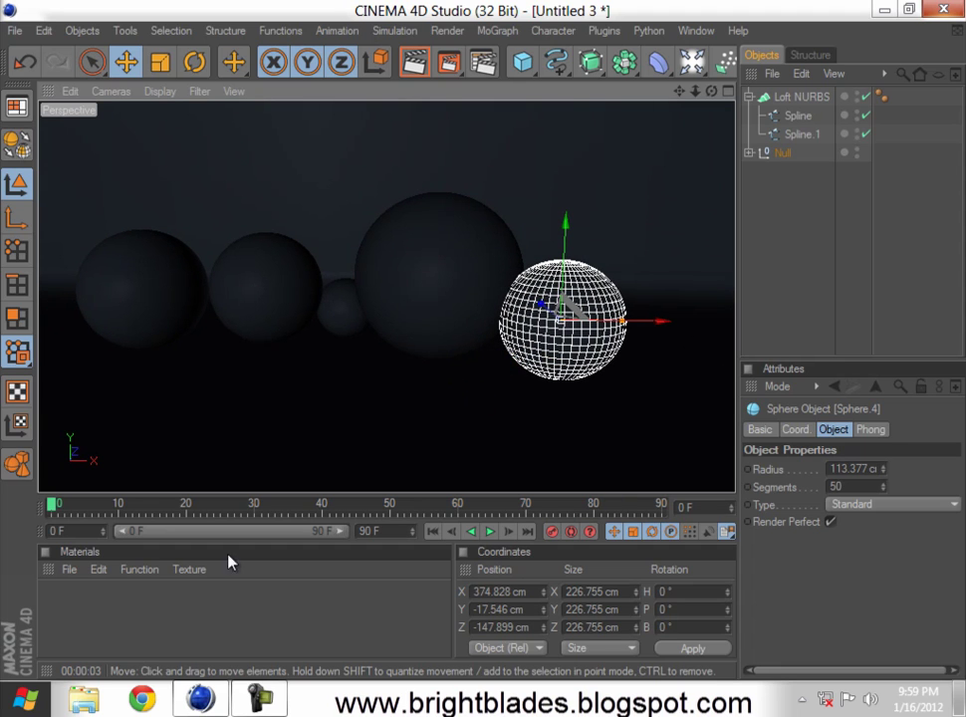
Step: Create a new standard material and open it in the Material Editor
{"action": "left_click", "coordinate": [72, 569]}
{"action": "left_click", "coordinate": [71, 569]}
{"action": "left_click", "coordinate": [69, 569]}
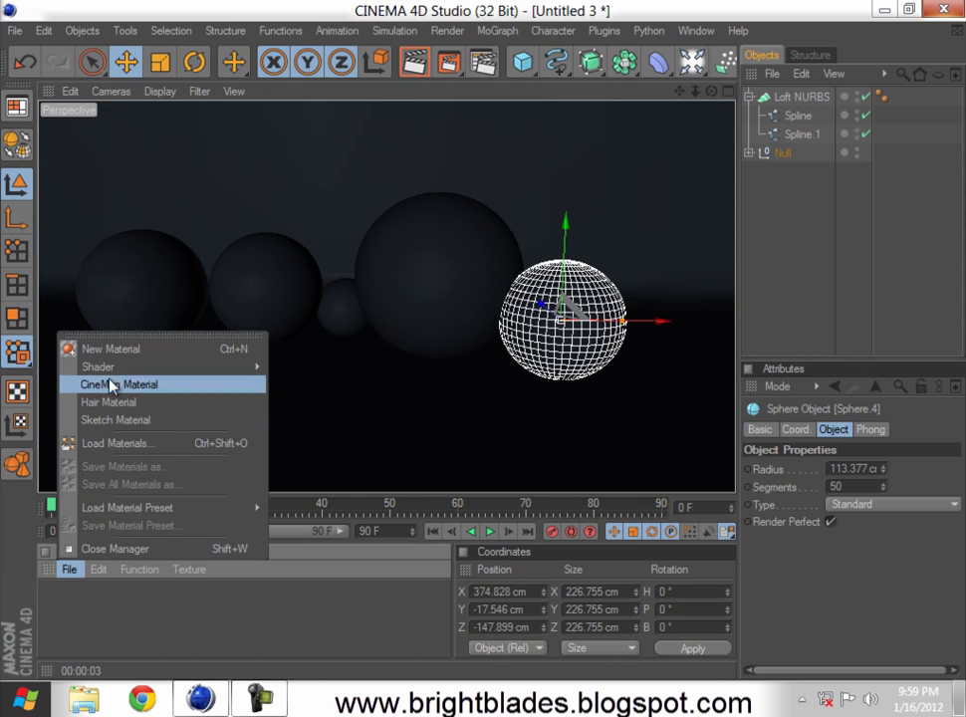
{"action": "left_click", "coordinate": [111, 347]}
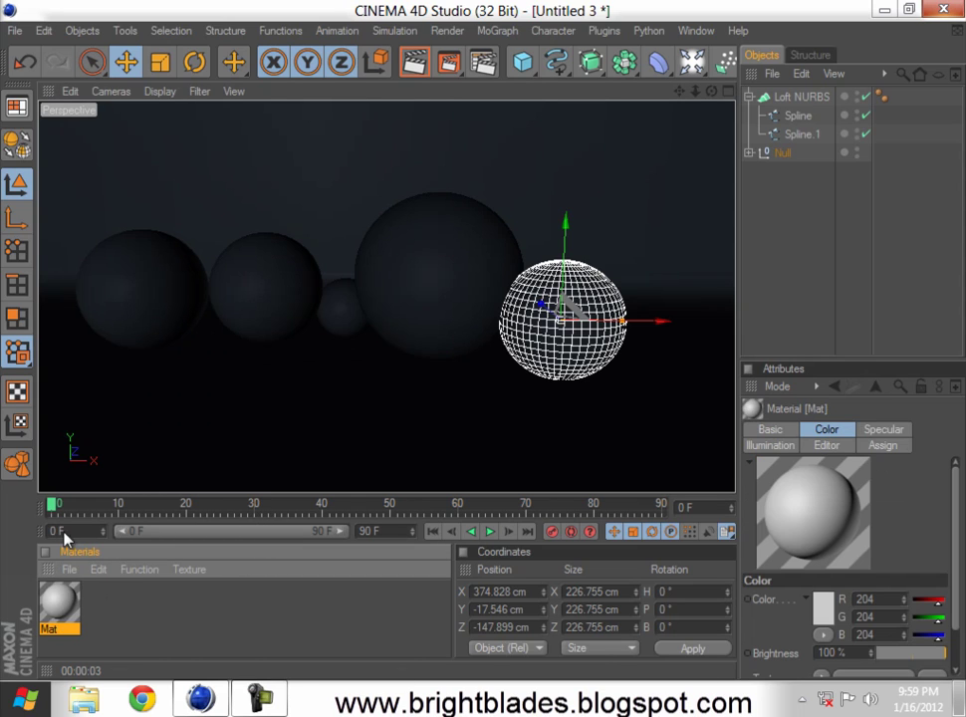
{"action": "double_click", "coordinate": [58, 609]}
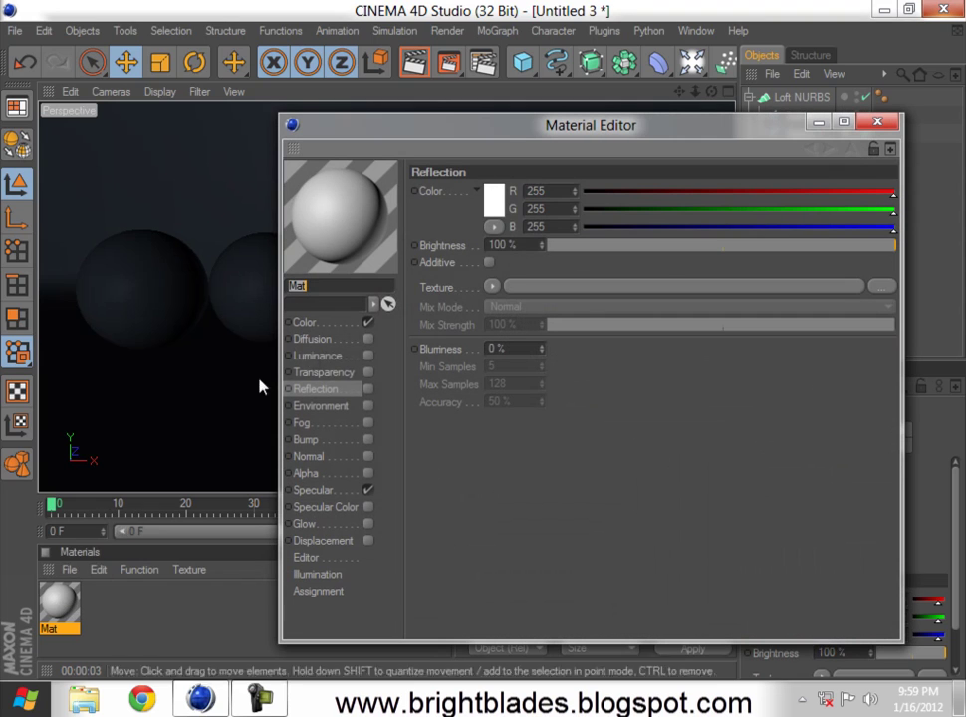
Step: Enable Reflection on Mat with 1% brightness and a Fresnel texture at 7% mix strength
{"action": "left_click", "coordinate": [369, 390]}
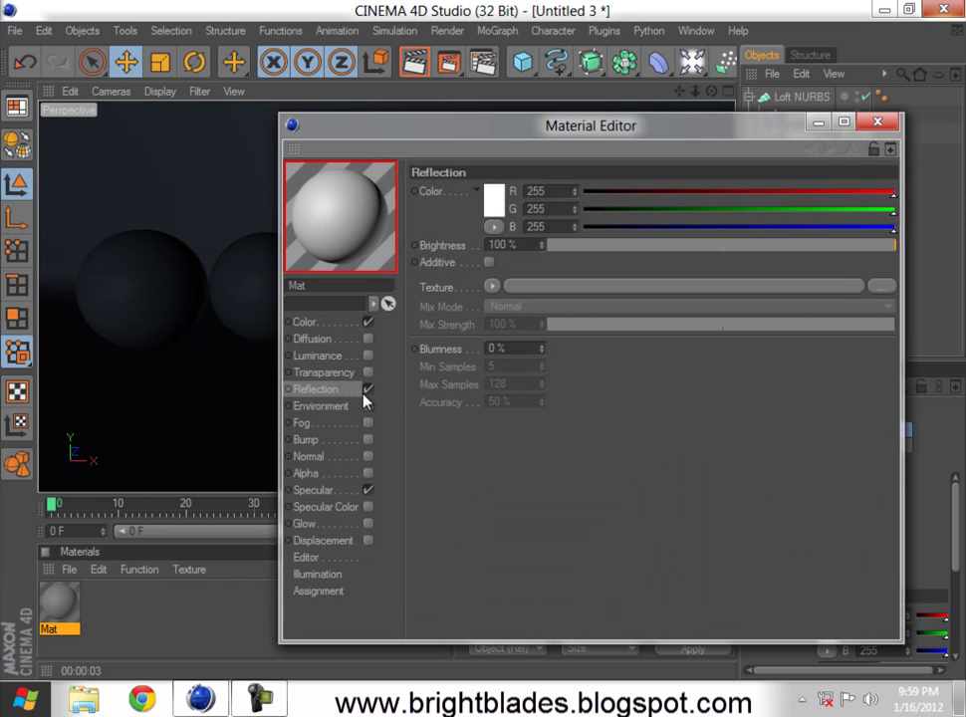
{"action": "left_click", "coordinate": [549, 246]}
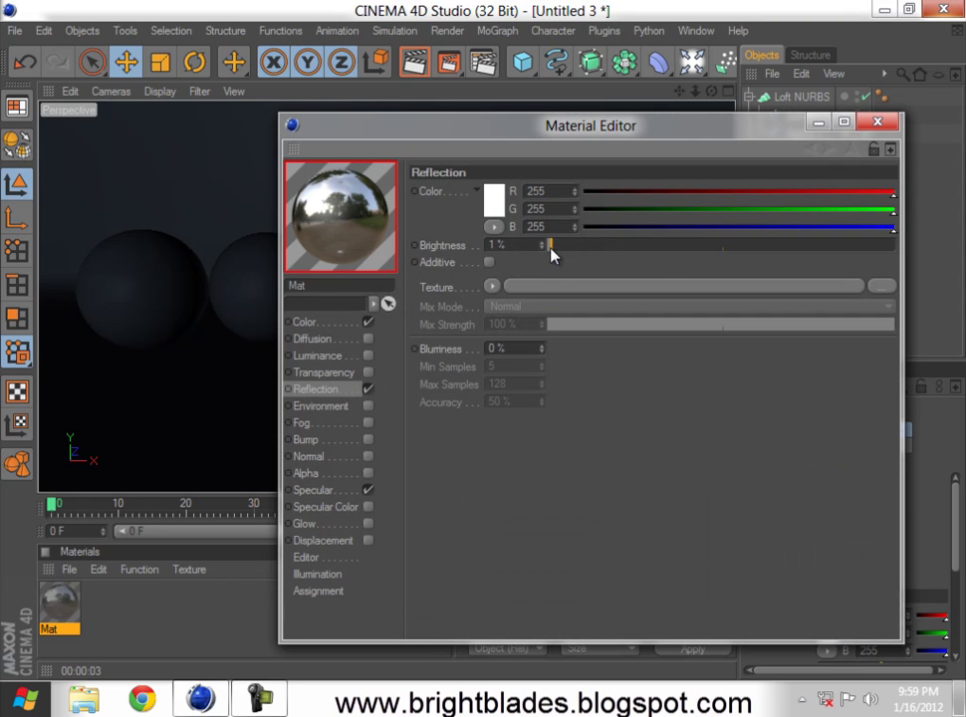
{"action": "left_click", "coordinate": [492, 287]}
{"action": "left_click", "coordinate": [522, 447]}
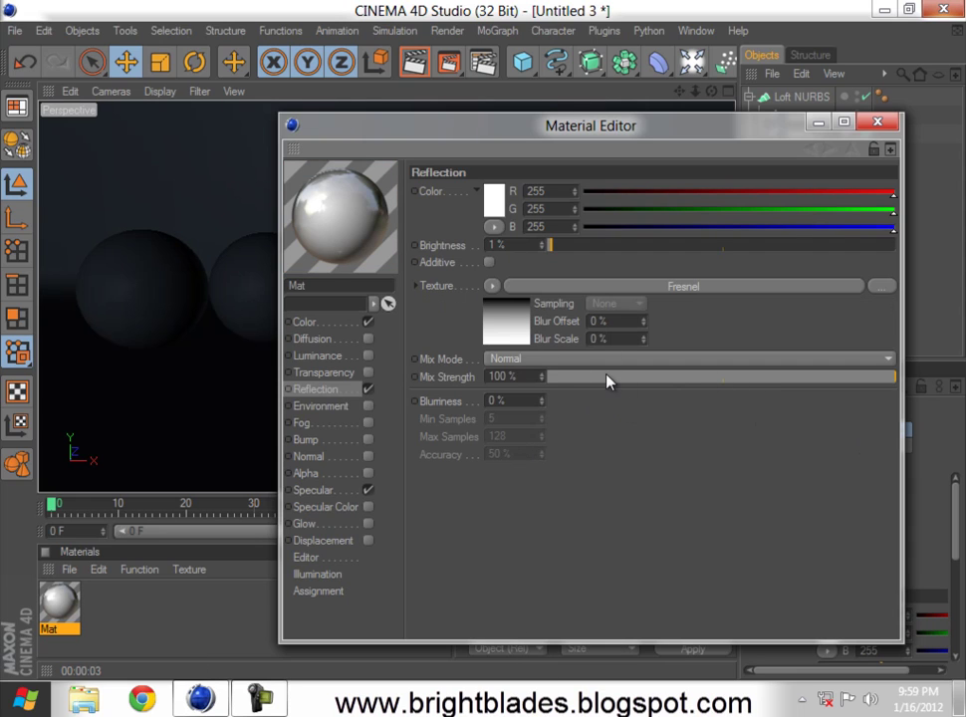
{"action": "left_click_drag", "start_coordinate": [612, 381], "coordinate": [575, 383]}
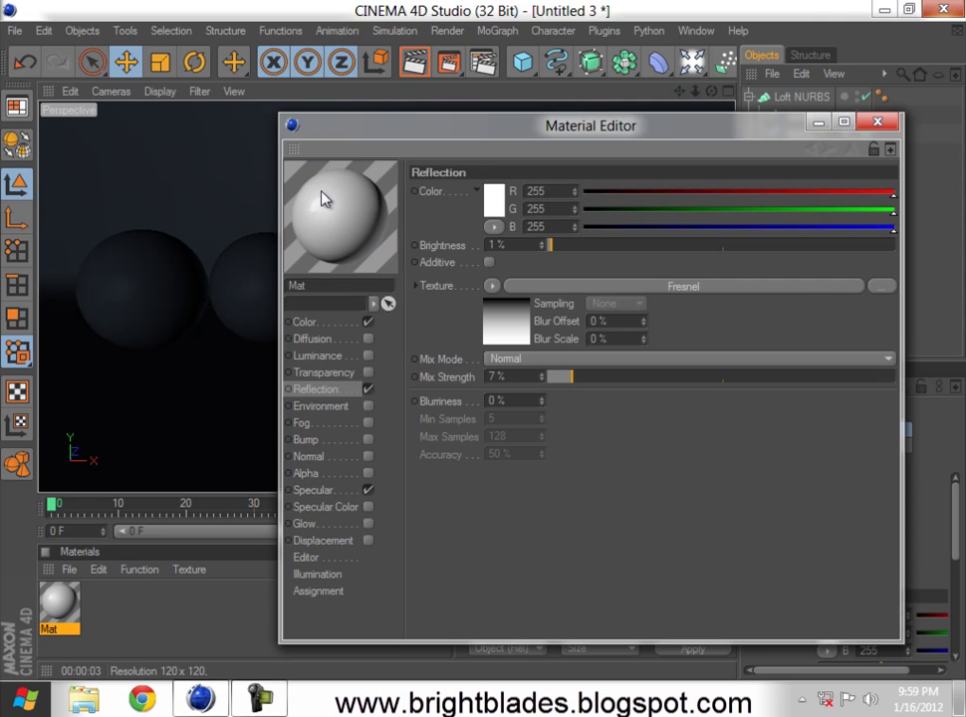
Step: Load a Gradient texture into Mat's Color channel and set its type to 2D - Circular
{"action": "left_click", "coordinate": [316, 327]}
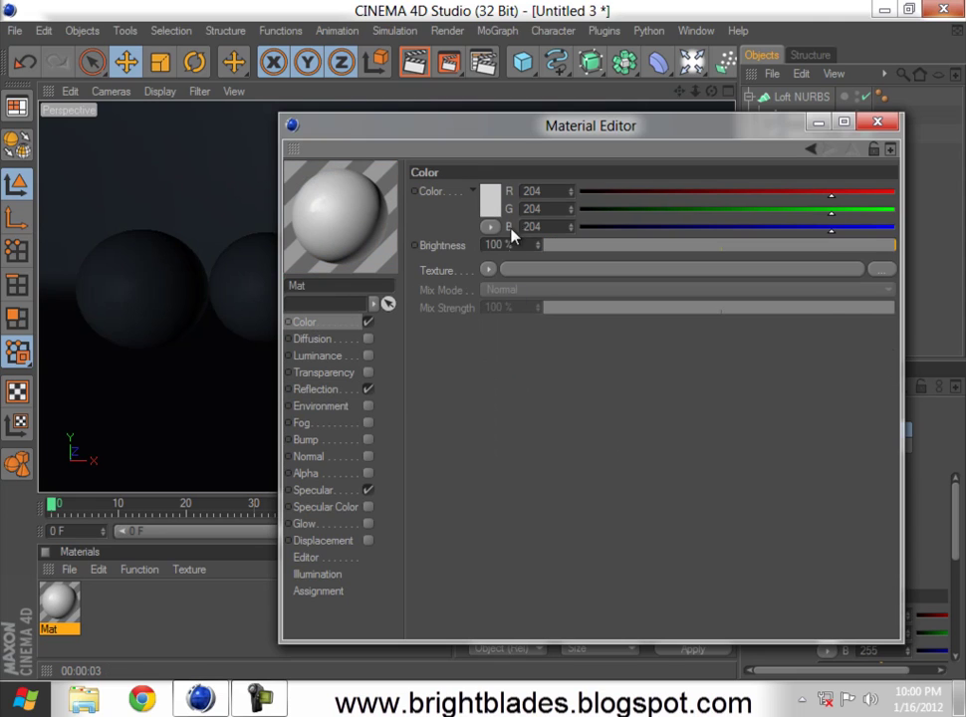
{"action": "left_click", "coordinate": [488, 269]}
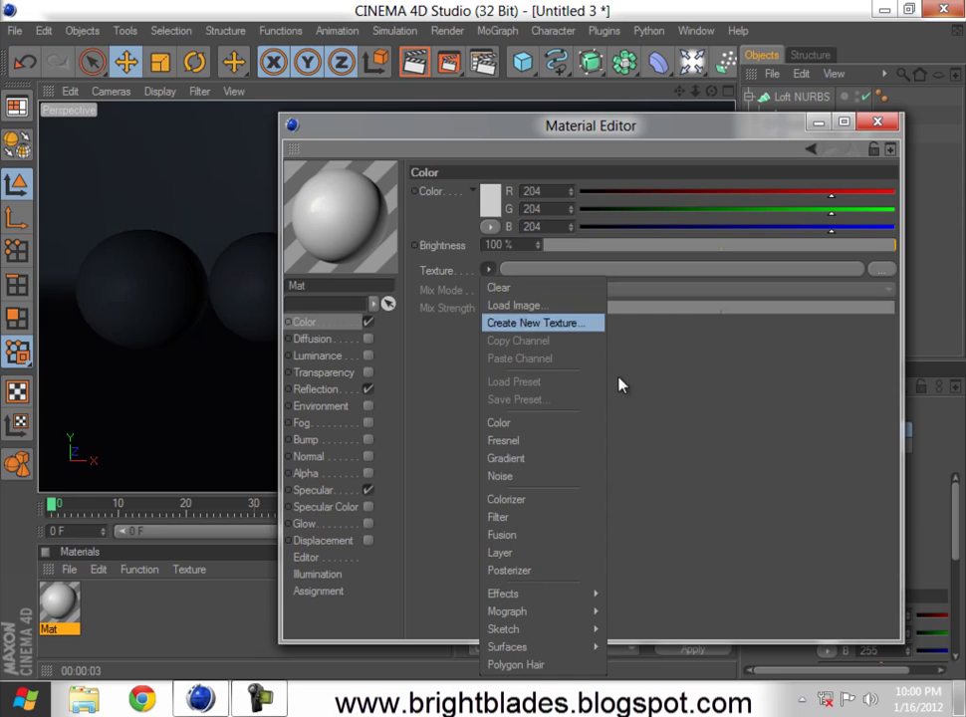
{"action": "left_click", "coordinate": [528, 460]}
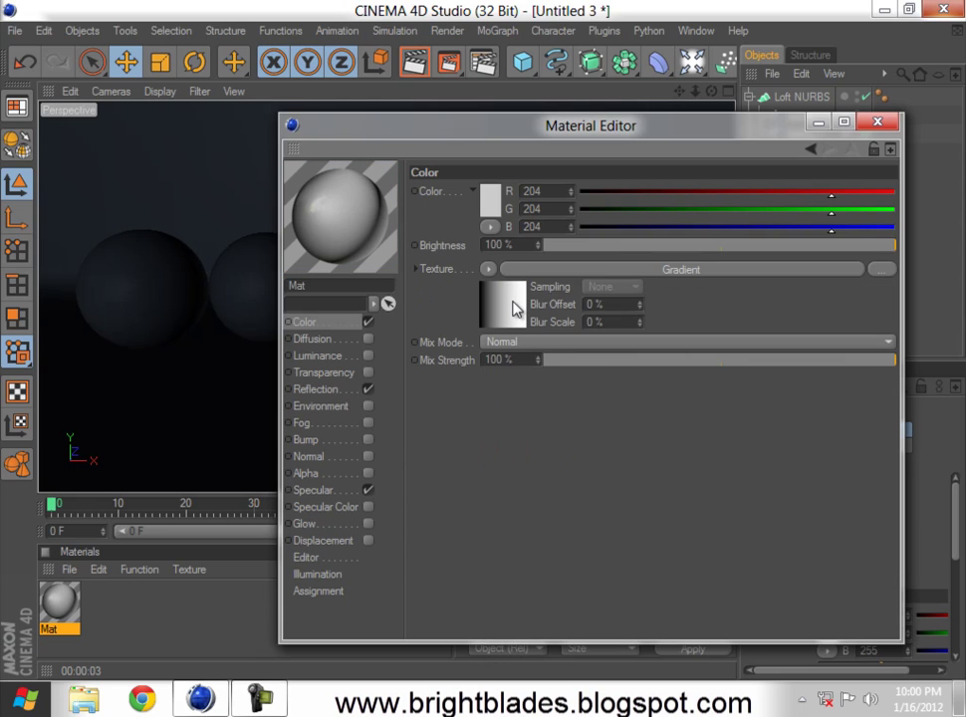
{"action": "left_click", "coordinate": [490, 312]}
{"action": "left_click", "coordinate": [495, 353]}
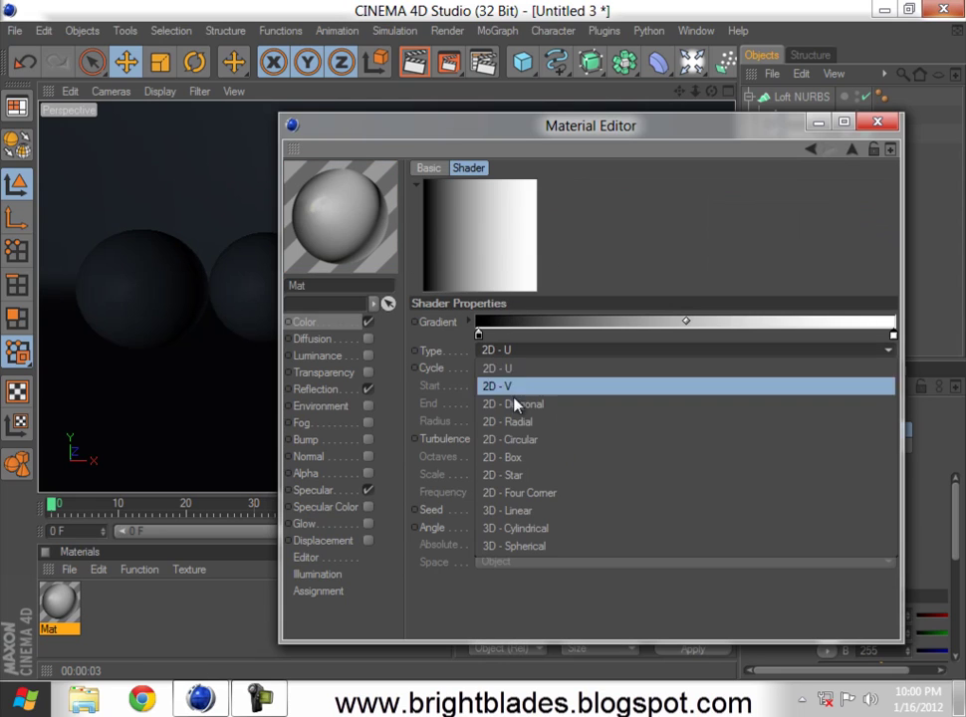
{"action": "left_click", "coordinate": [537, 442]}
Step: Set both gradient knots to white (RGB 255, 255, 255) and close the Material Editor
{"action": "double_click", "coordinate": [480, 336]}
{"action": "left_click", "coordinate": [446, 424]}
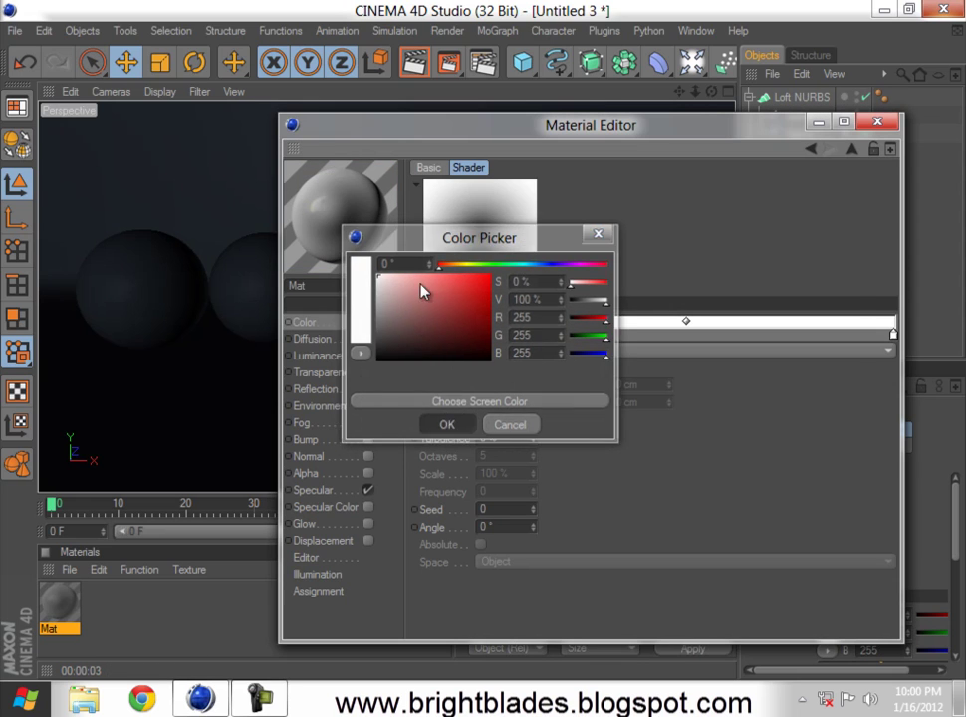
{"action": "double_click", "coordinate": [894, 336]}
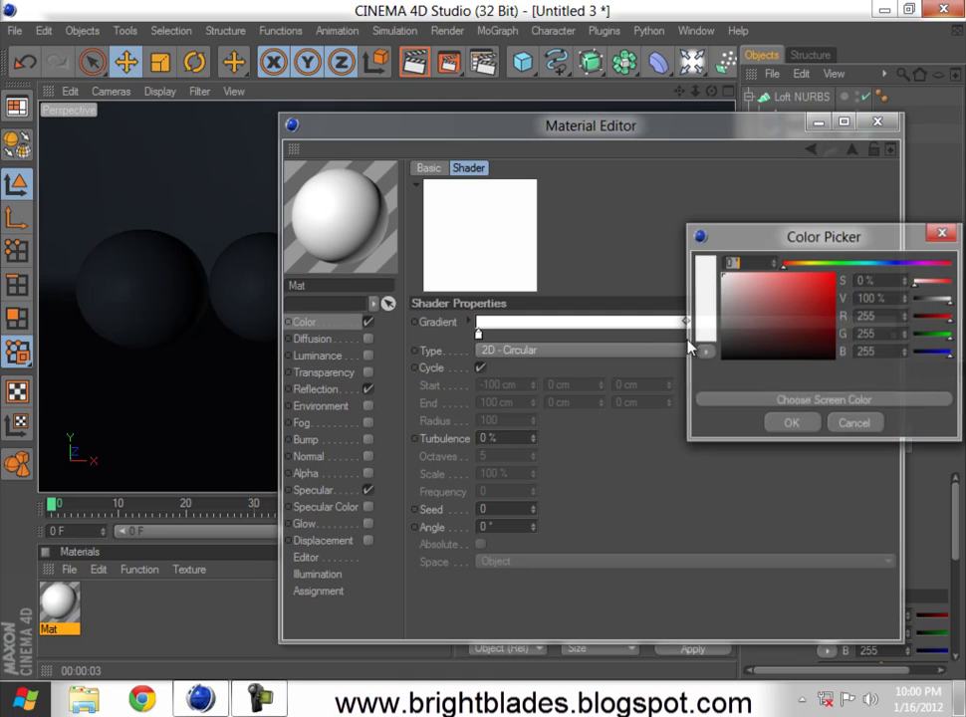
{"action": "left_click", "coordinate": [789, 422]}
{"action": "left_click", "coordinate": [878, 121]}
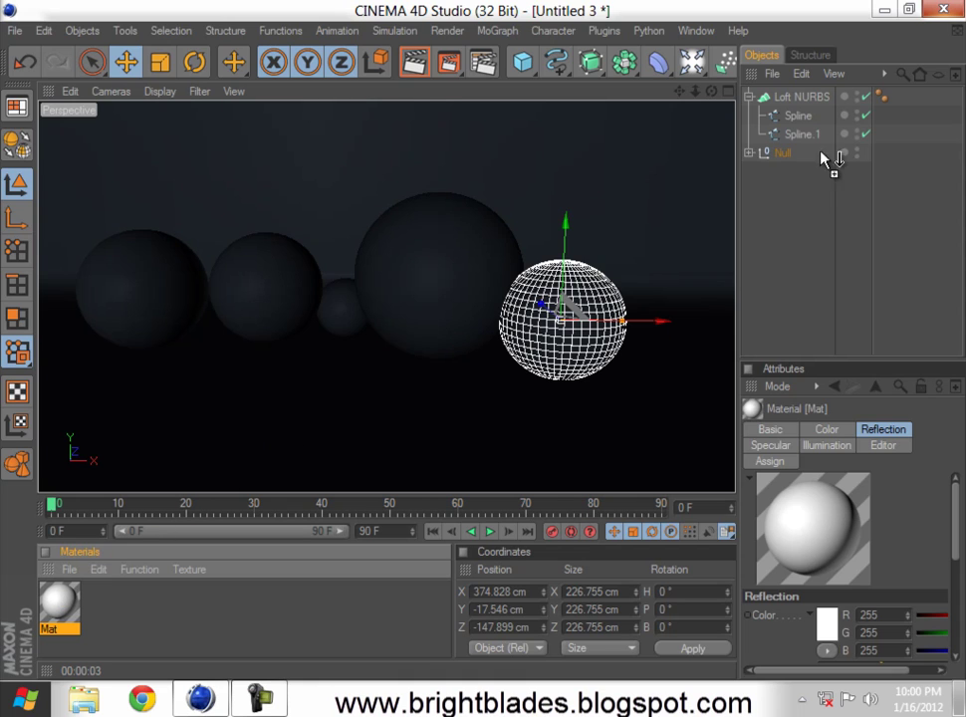
Step: Apply Mat to the Loft NURBS with Frontal projection and render a preview of the scene
{"action": "left_click_drag", "start_coordinate": [802, 107], "coordinate": [800, 106]}
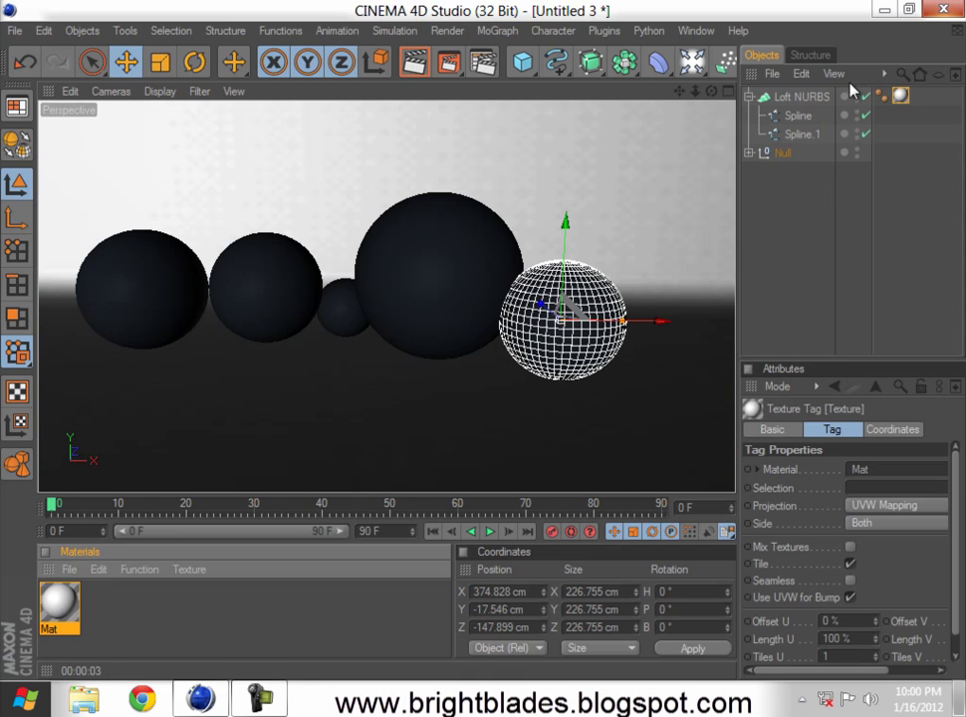
{"action": "left_click", "coordinate": [881, 507]}
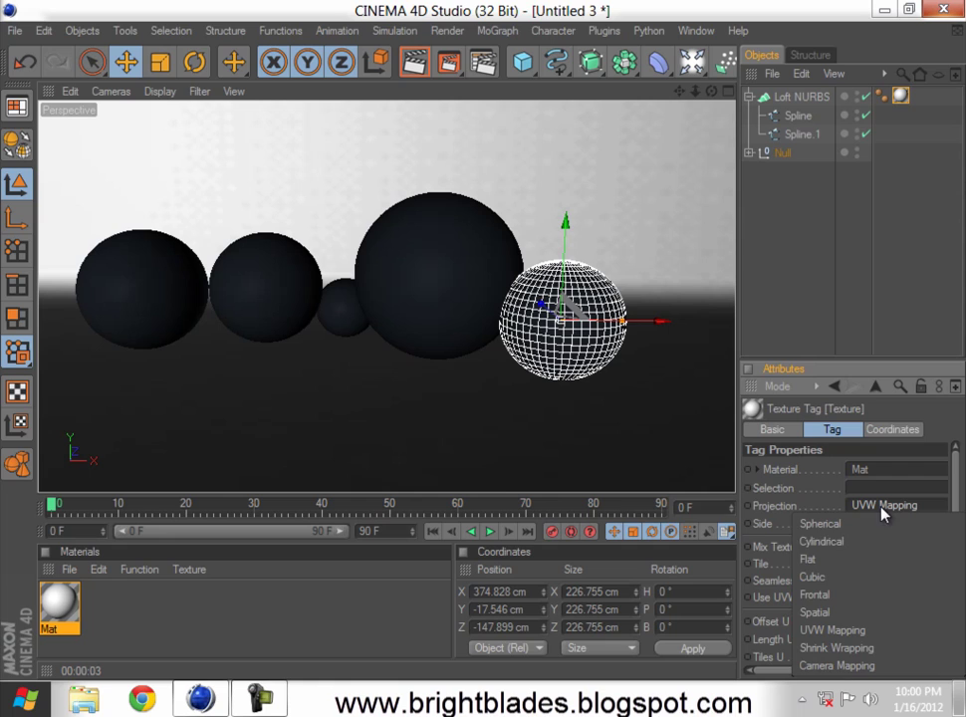
{"action": "left_click", "coordinate": [826, 594]}
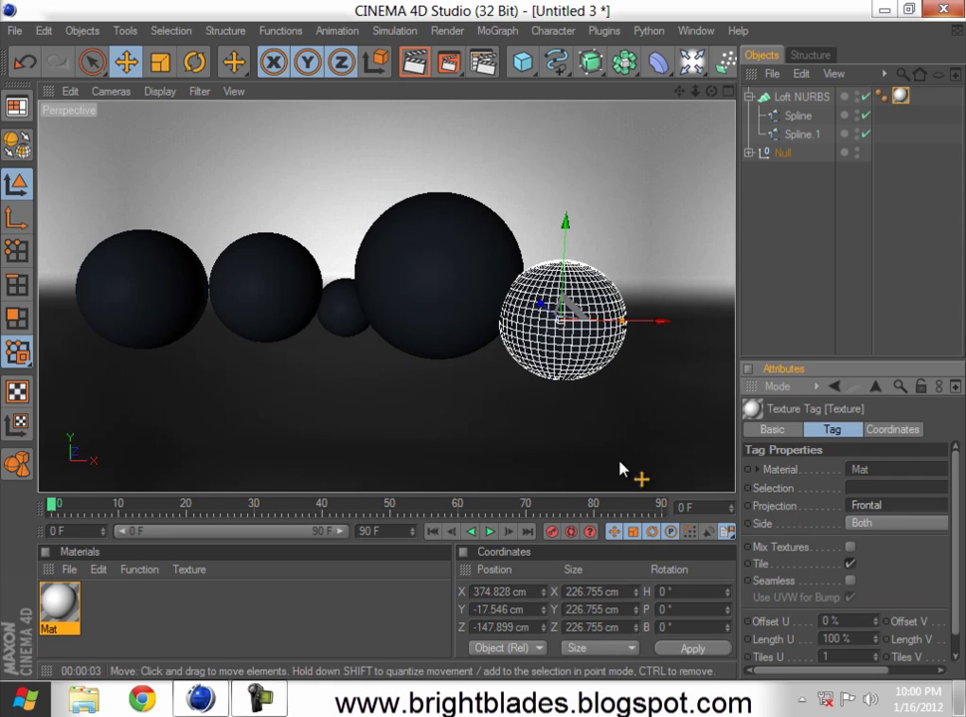
{"action": "left_click", "coordinate": [416, 64]}
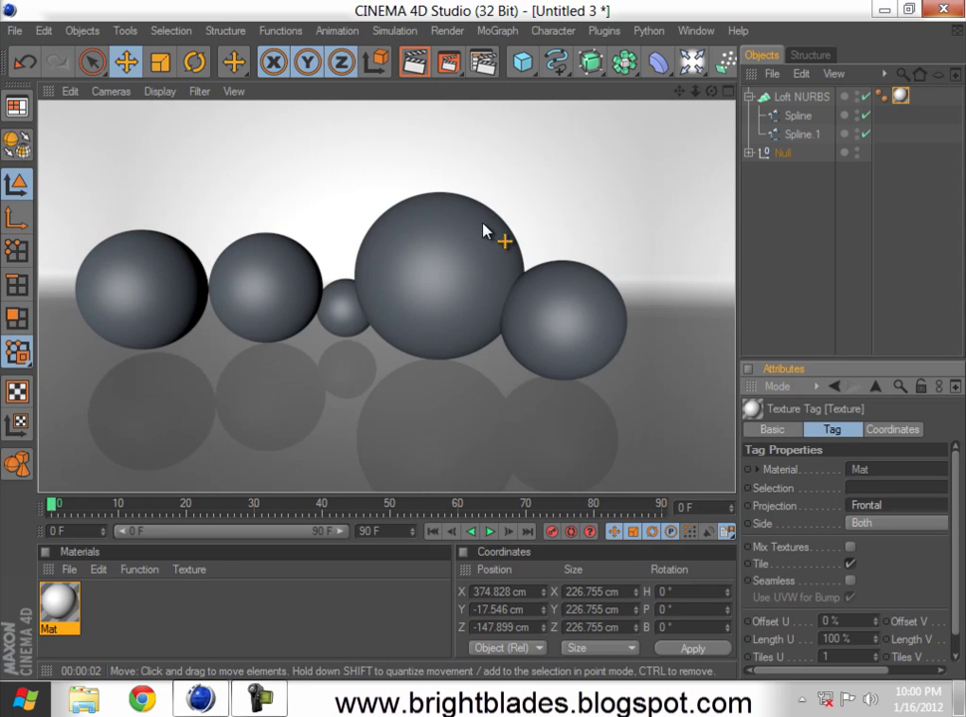
Step: Create a new material, Mat.1, and enable its Reflection channel with brightness set to 7%
{"action": "left_click", "coordinate": [780, 154]}
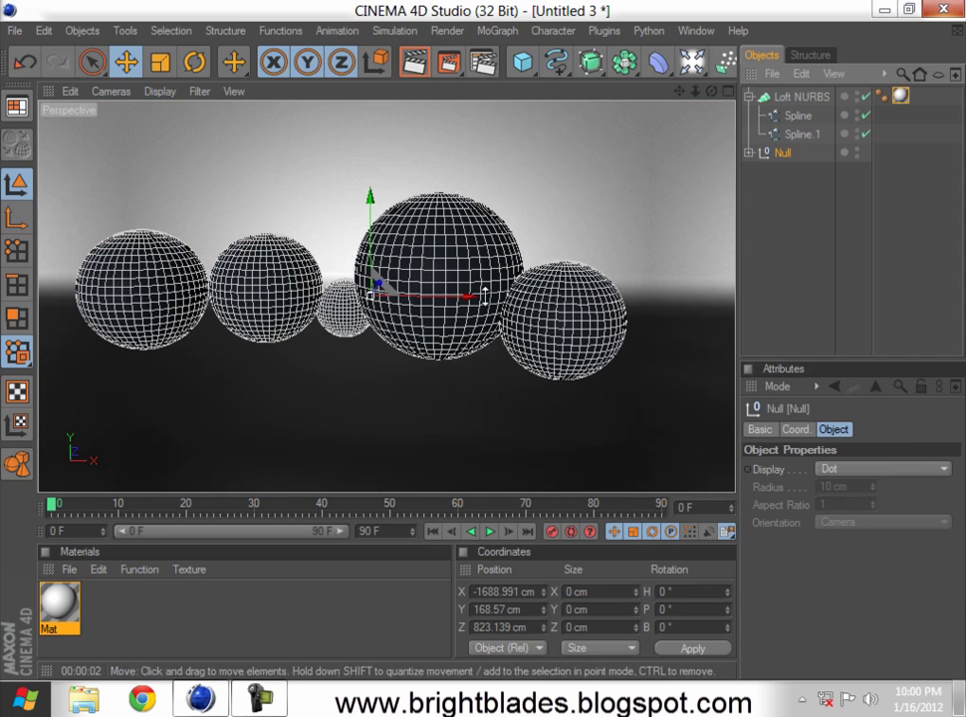
{"action": "left_click", "coordinate": [70, 569]}
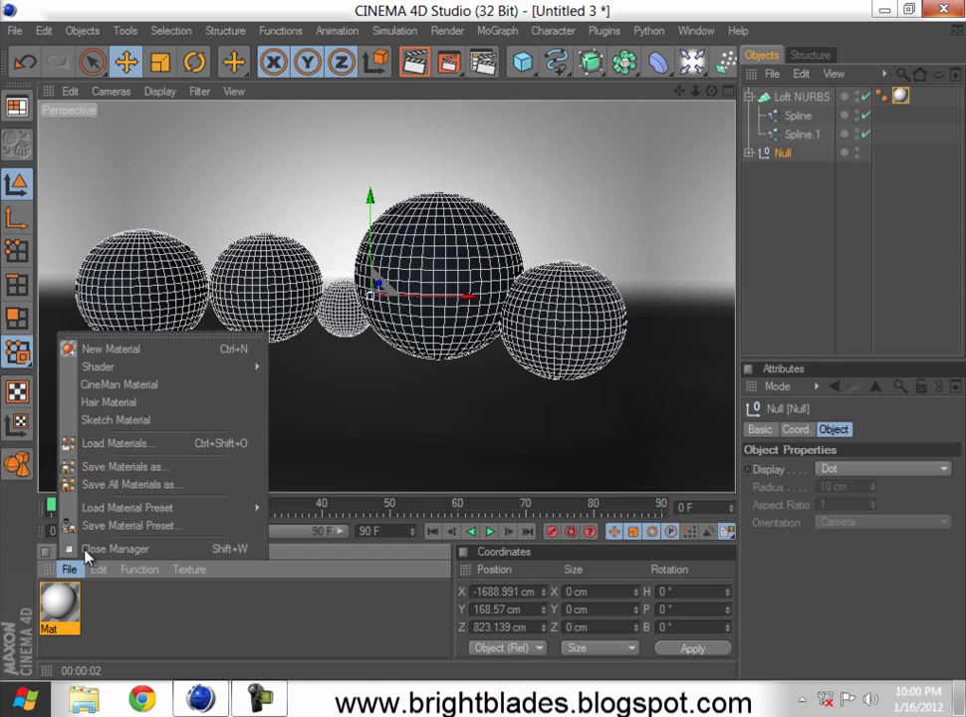
{"action": "left_click", "coordinate": [138, 348]}
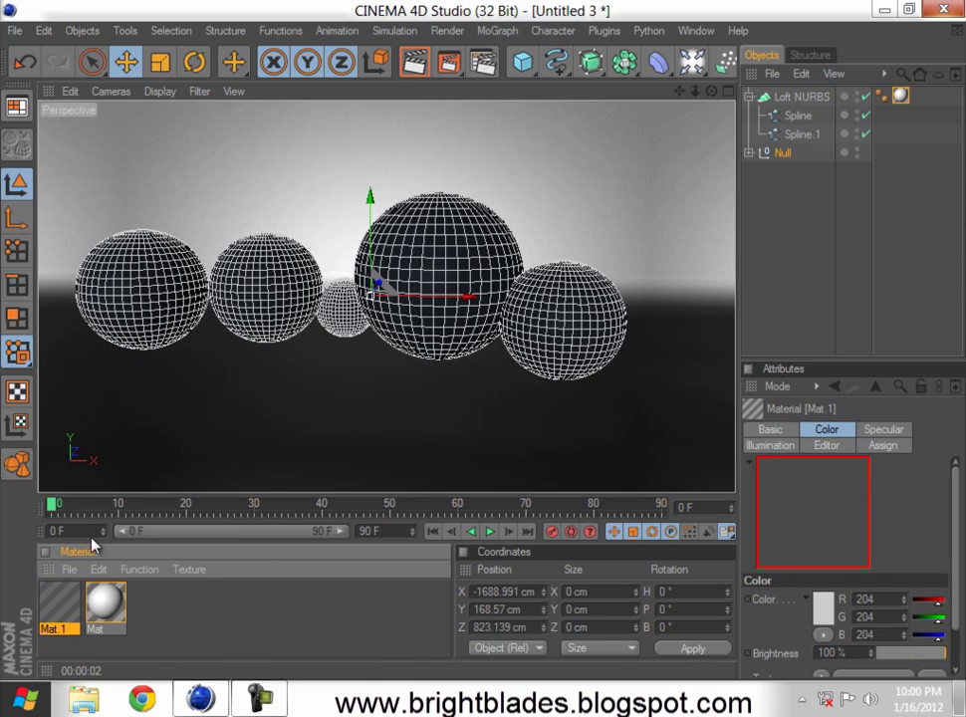
{"action": "double_click", "coordinate": [58, 603]}
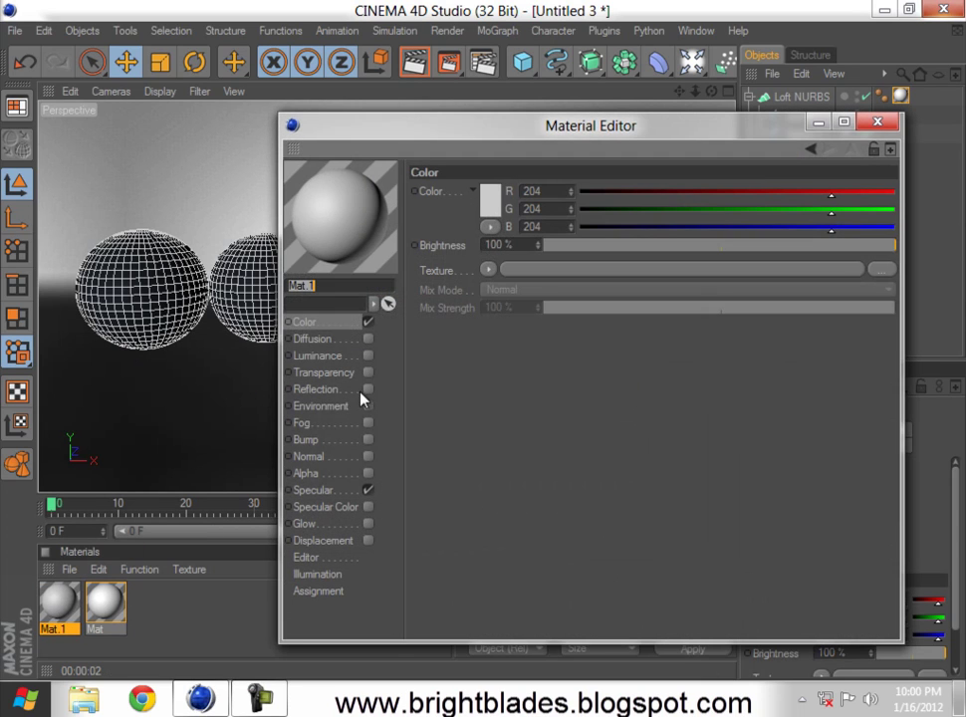
{"action": "left_click", "coordinate": [367, 389]}
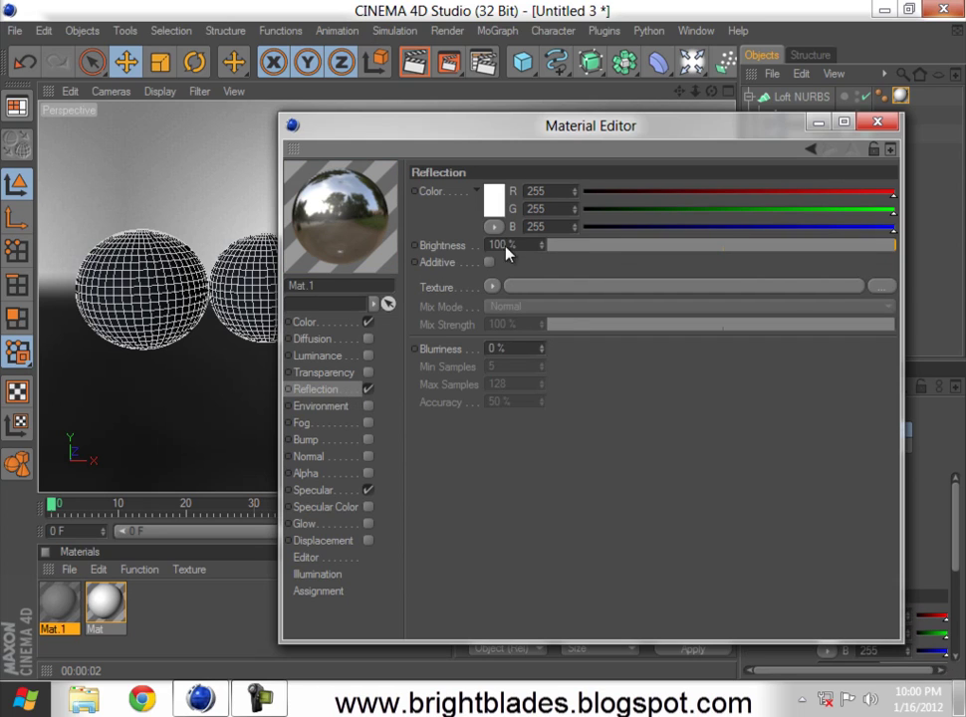
{"action": "left_click_drag", "start_coordinate": [561, 244], "coordinate": [573, 244]}
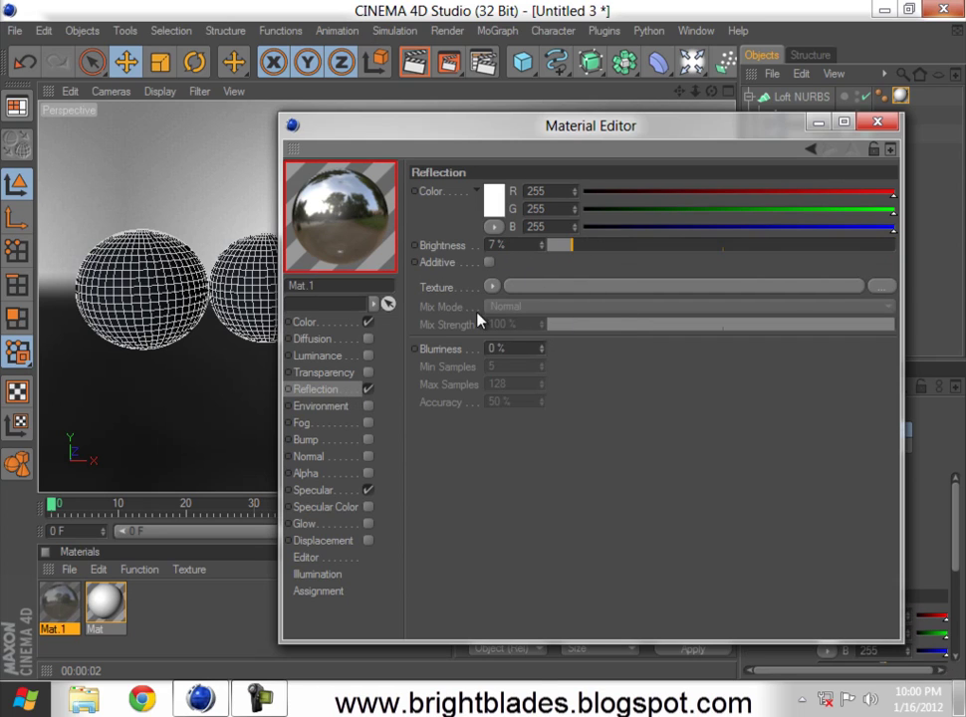
Step: Load a Fresnel texture into Mat.1's Reflection channel at 49% mix strength and close the Material Editor
{"action": "left_click", "coordinate": [492, 287]}
{"action": "left_click", "coordinate": [513, 442]}
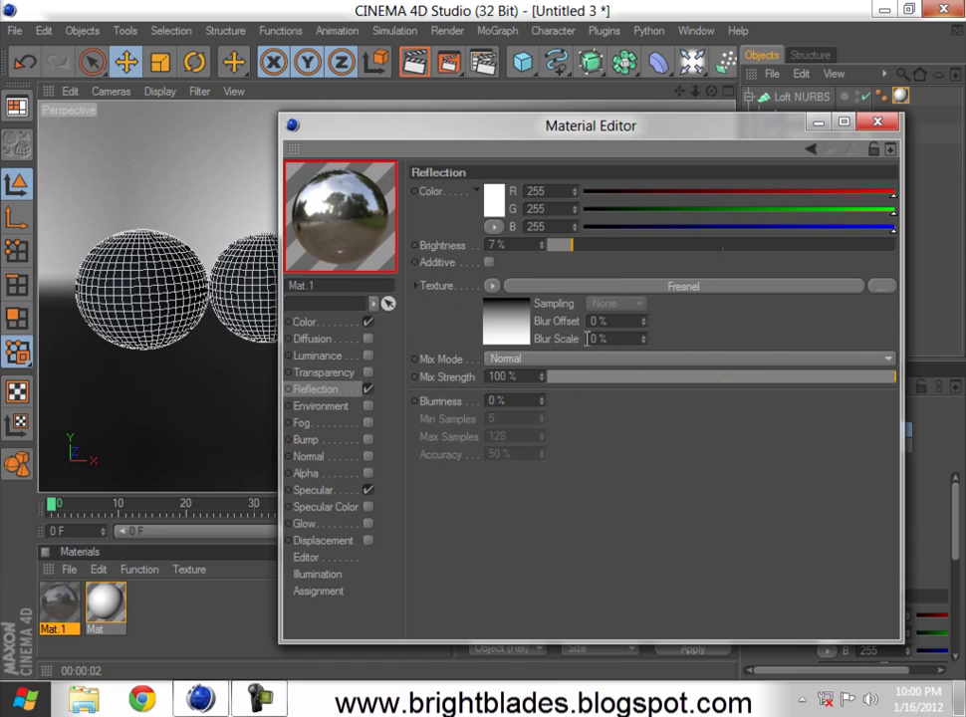
{"action": "left_click", "coordinate": [718, 378]}
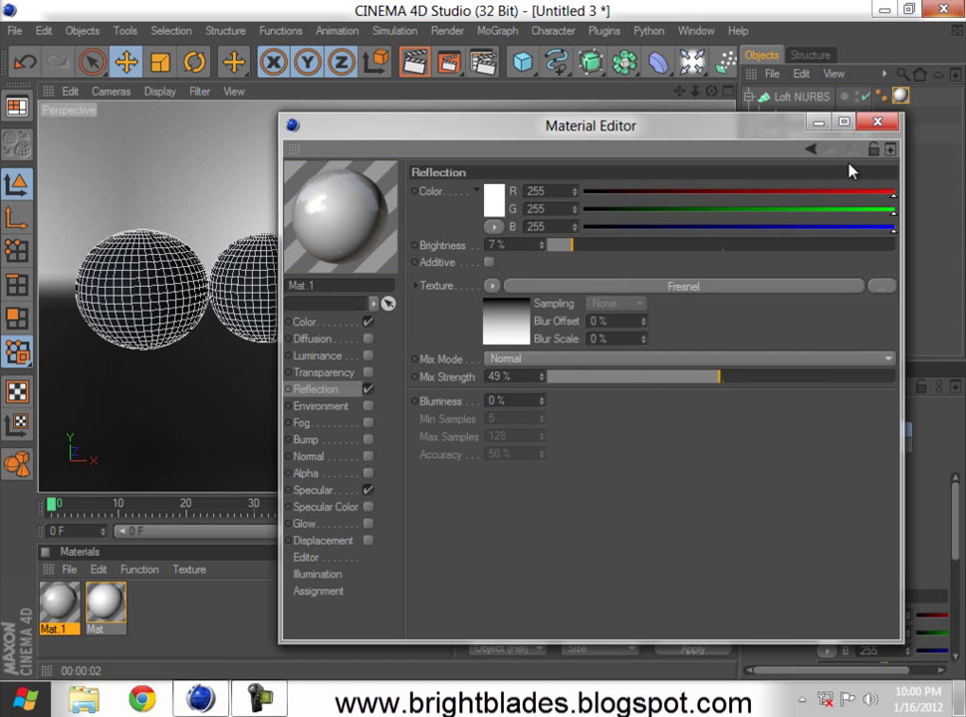
{"action": "left_click", "coordinate": [878, 126]}
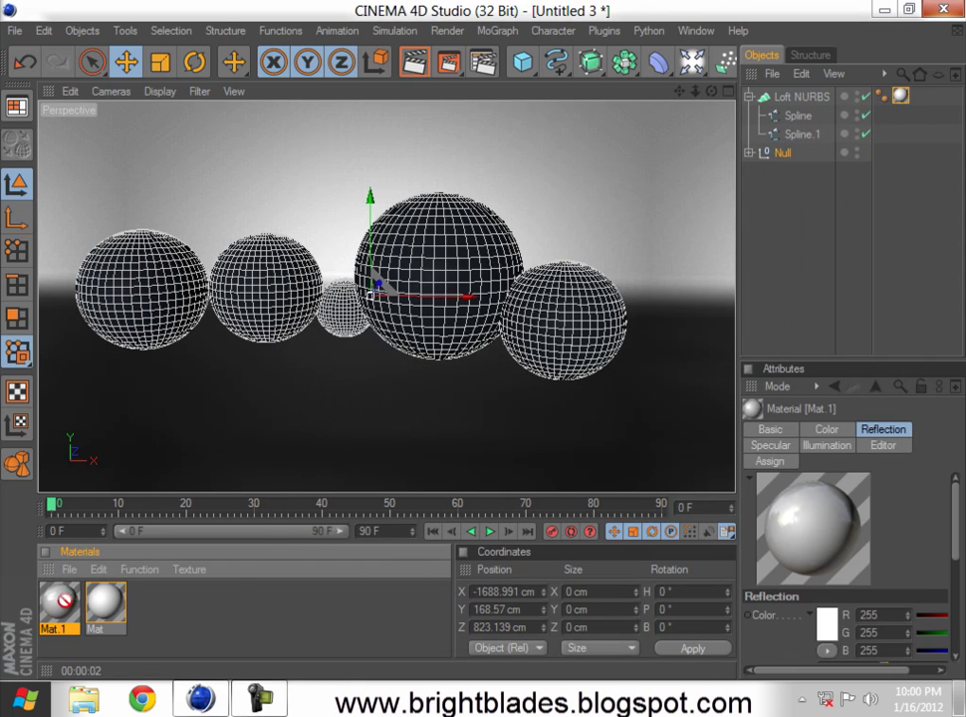
Step: Apply Mat.1 to the Null holding the spheres and rename that Null as balls
{"action": "left_click_drag", "start_coordinate": [801, 157], "coordinate": [794, 158]}
{"action": "double_click", "coordinate": [785, 152]}
{"action": "type", "text": "balls"}
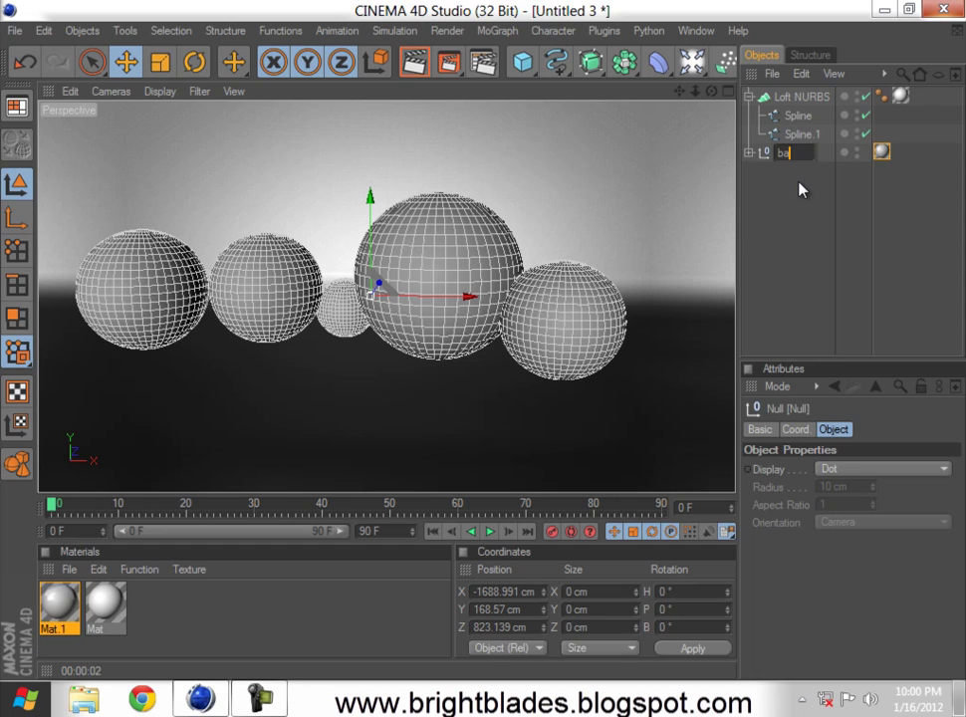
{"action": "key", "text": "Return"}
Step: Render a preview of the spheres with their new material in the perspective view
{"action": "middle_click_drag", "start_coordinate": [488, 336], "coordinate": [488, 342], "text": "alt"}
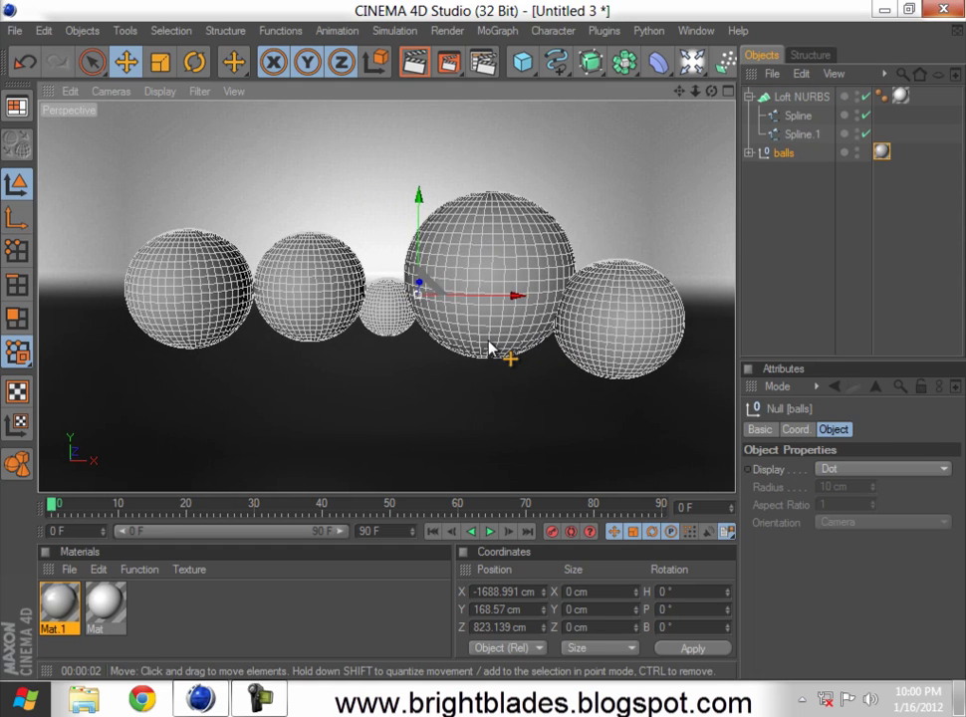
{"action": "left_click", "coordinate": [414, 64]}
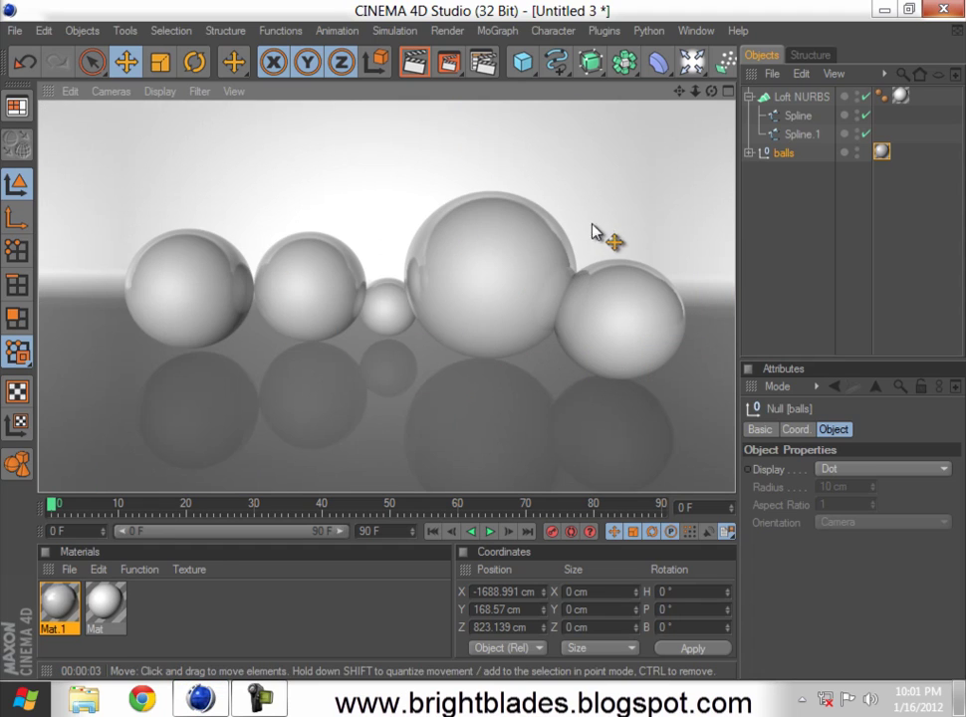
Step: Add a Plane, resize it to about 136 by 293 cm, and place it at about X 61 cm
{"action": "scroll", "coordinate": [496, 233], "scroll_direction": "down", "scroll_amount": 5}
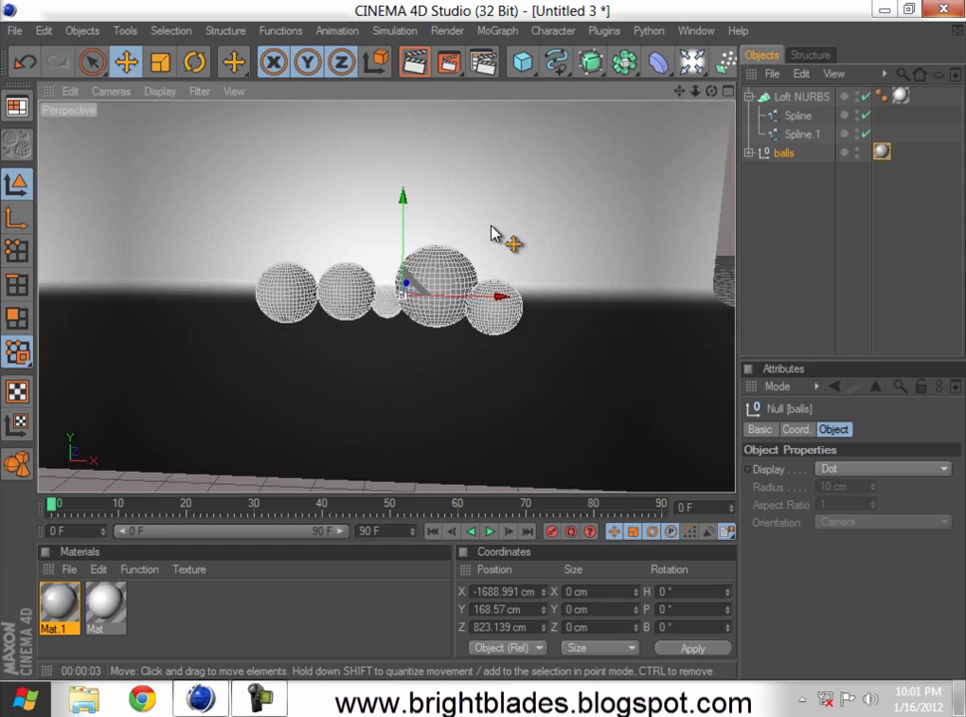
{"action": "scroll", "coordinate": [492, 234], "scroll_direction": "down", "scroll_amount": 5}
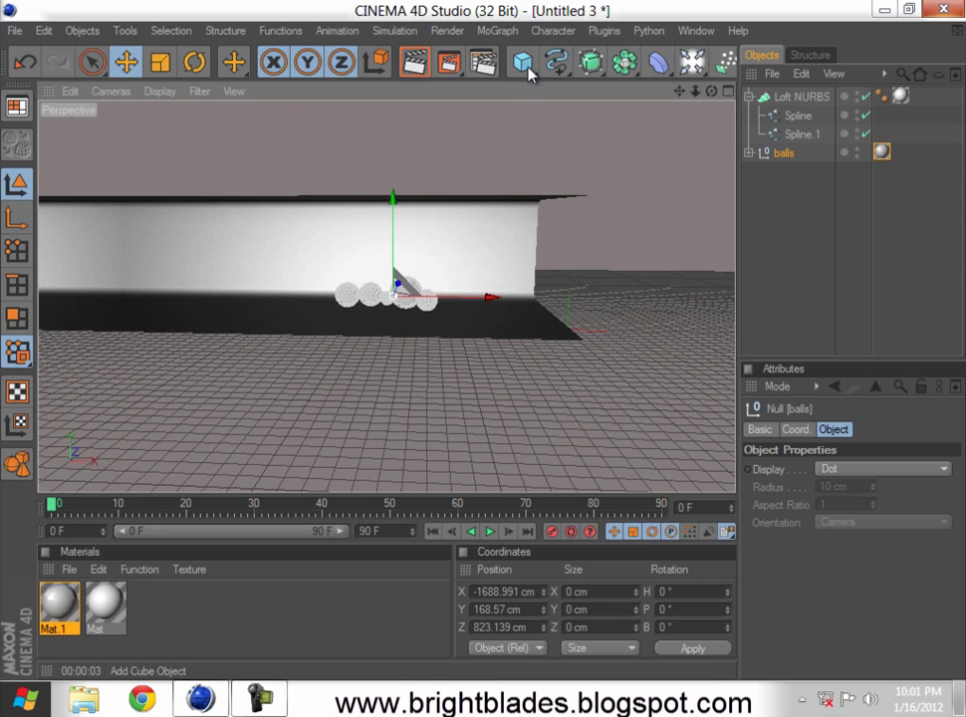
{"action": "left_click_drag", "start_coordinate": [522, 62], "coordinate": [679, 122]}
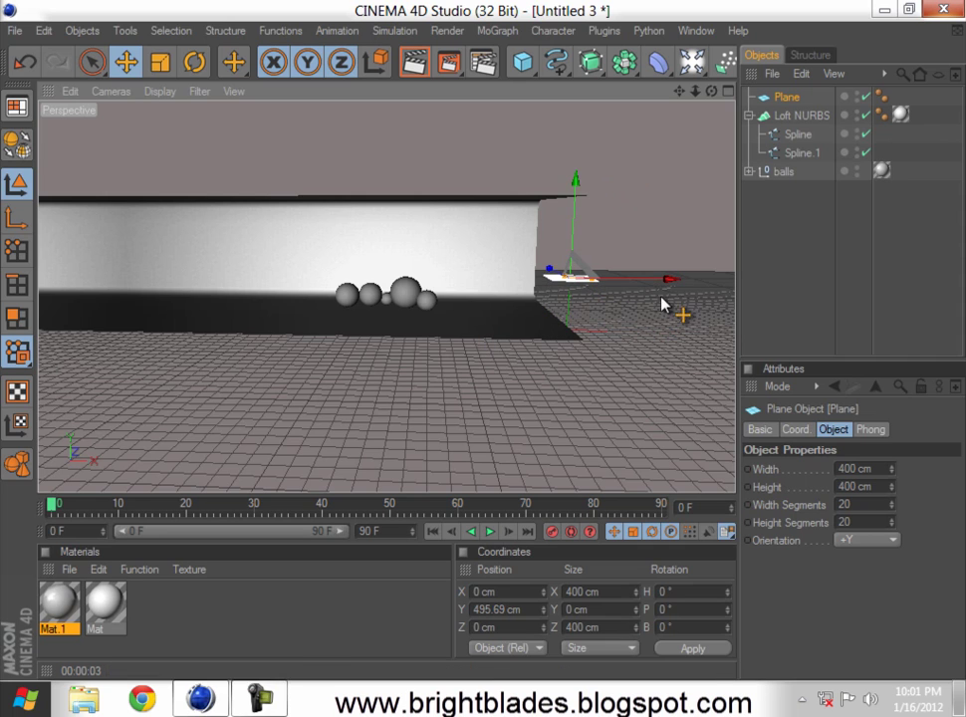
{"action": "left_click_drag", "start_coordinate": [664, 252], "coordinate": [607, 294], "text": "alt"}
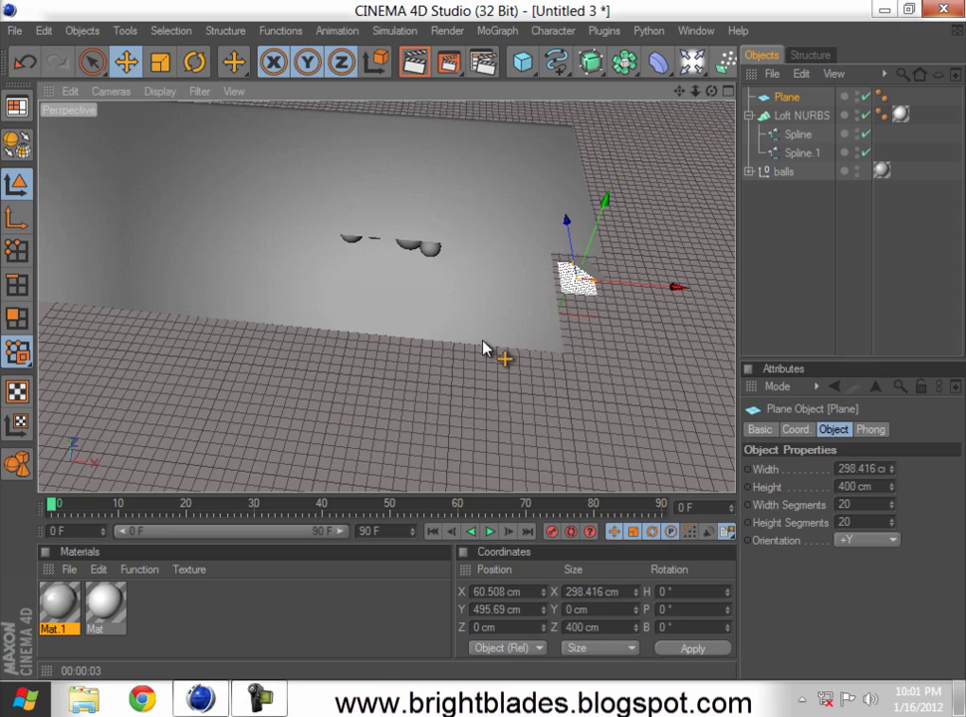
{"action": "left_click_drag", "start_coordinate": [614, 293], "coordinate": [548, 252], "text": "alt"}
{"action": "left_click_drag", "start_coordinate": [299, 303], "coordinate": [558, 328]}
Step: Add a MoGraph Cloner and make the Plane its child
{"action": "left_click", "coordinate": [502, 33]}
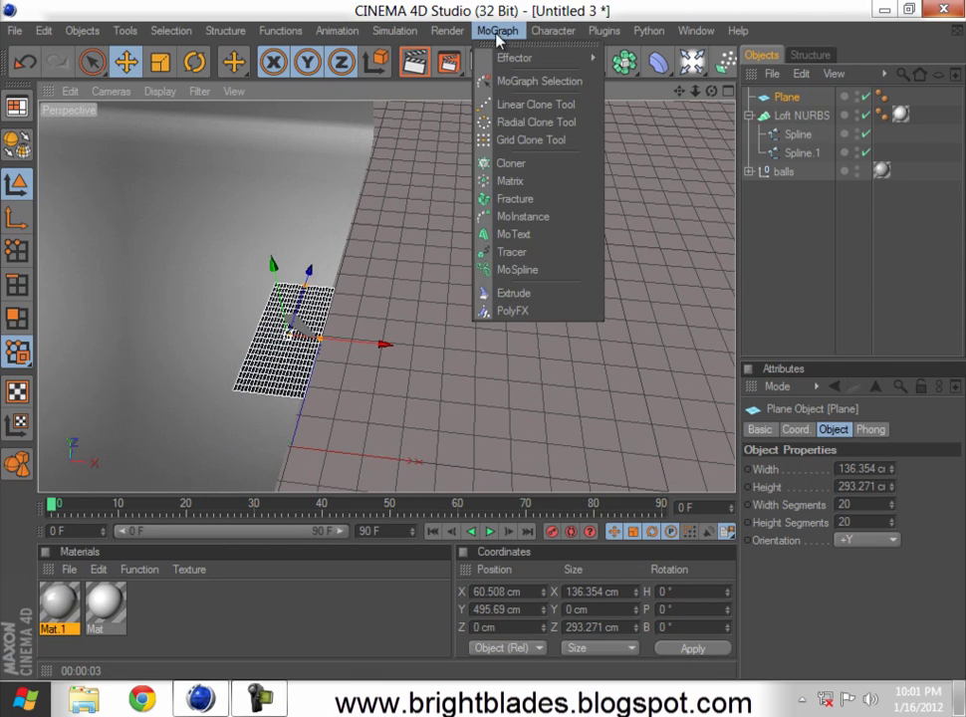
{"action": "left_click", "coordinate": [503, 165]}
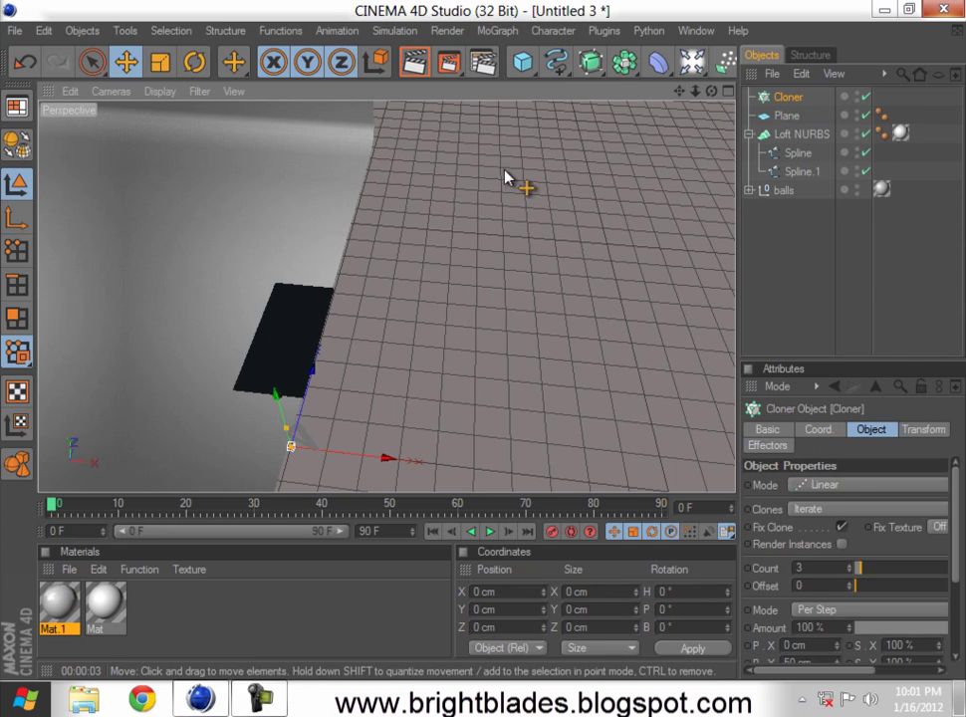
{"action": "left_click_drag", "start_coordinate": [801, 100], "coordinate": [793, 100]}
Step: Move the Cloner to about X 218 cm, Y 232 cm, beside the backdrop's edge
{"action": "left_click", "coordinate": [790, 100]}
{"action": "mouse_move", "coordinate": [390, 457]}
{"action": "left_mouse_down", "text": "alt"}
{"action": "mouse_move", "coordinate": [487, 339]}
{"action": "mouse_move", "coordinate": [459, 457]}
{"action": "left_mouse_up", "text": "alt"}
{"action": "mouse_move", "coordinate": [376, 459]}
{"action": "left_mouse_down"}
{"action": "mouse_move", "coordinate": [494, 345]}
{"action": "mouse_move", "coordinate": [393, 450]}
{"action": "left_mouse_up"}
{"action": "left_click_drag", "start_coordinate": [370, 371], "coordinate": [472, 412]}
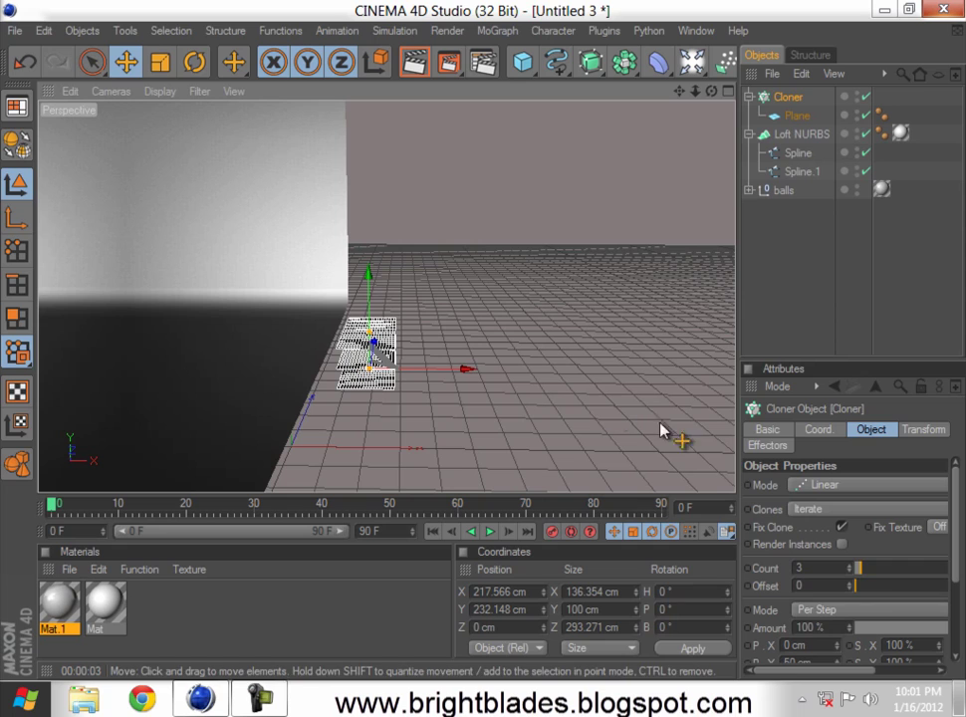
Step: Switch the Cloner to Grid Array mode and set its grid size to 301 cm in X and 622 cm in Z
{"action": "left_click", "coordinate": [802, 487]}
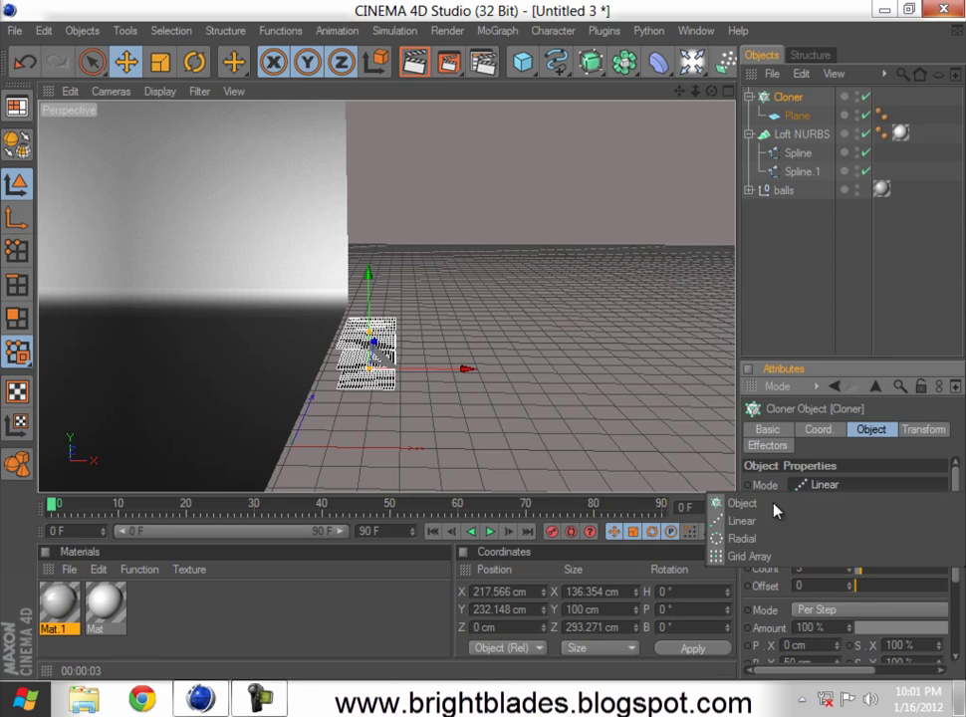
{"action": "left_click", "coordinate": [730, 558]}
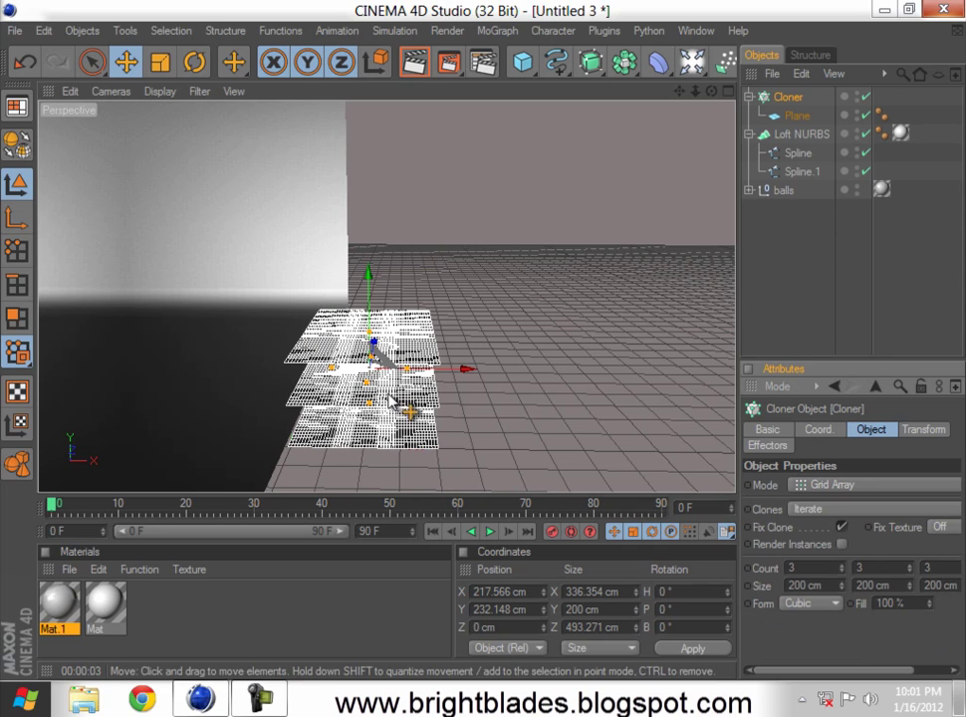
{"action": "mouse_move", "coordinate": [843, 592]}
{"action": "left_mouse_down"}
{"action": "mouse_move", "coordinate": [835, 573]}
{"action": "mouse_move", "coordinate": [842, 589]}
{"action": "mouse_move", "coordinate": [844, 533]}
{"action": "mouse_move", "coordinate": [843, 582]}
{"action": "left_mouse_up"}
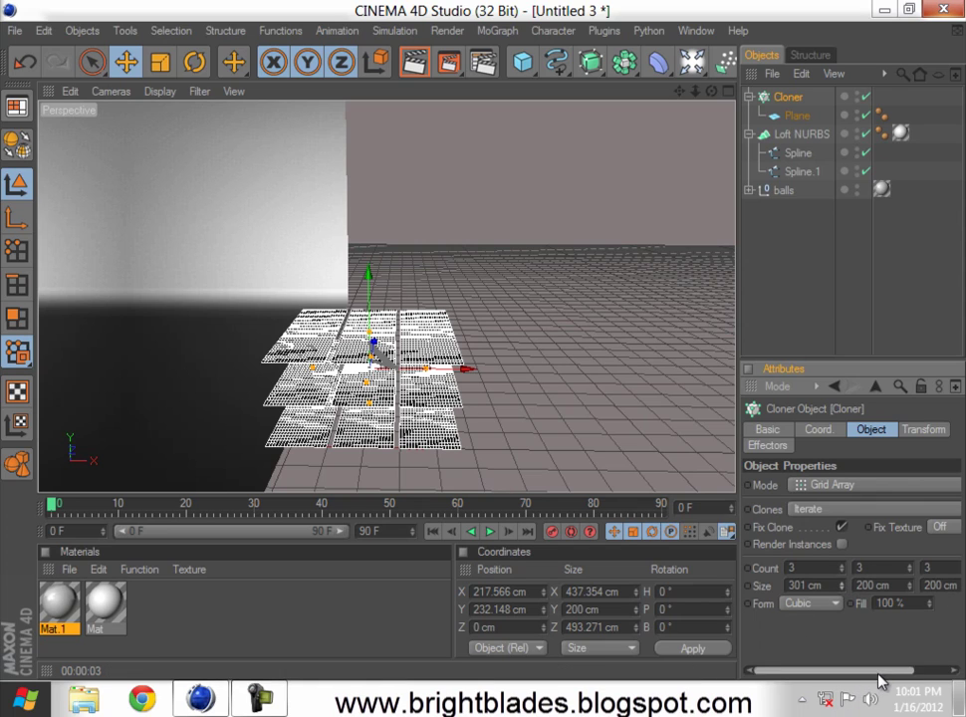
{"action": "left_click_drag", "start_coordinate": [878, 674], "coordinate": [917, 634]}
{"action": "left_click_drag", "start_coordinate": [945, 588], "coordinate": [896, 585]}
Step: Reduce the Cloner's vertical count to 1 to leave a single layer of planes
{"action": "left_click_drag", "start_coordinate": [455, 202], "coordinate": [521, 306], "text": "alt"}
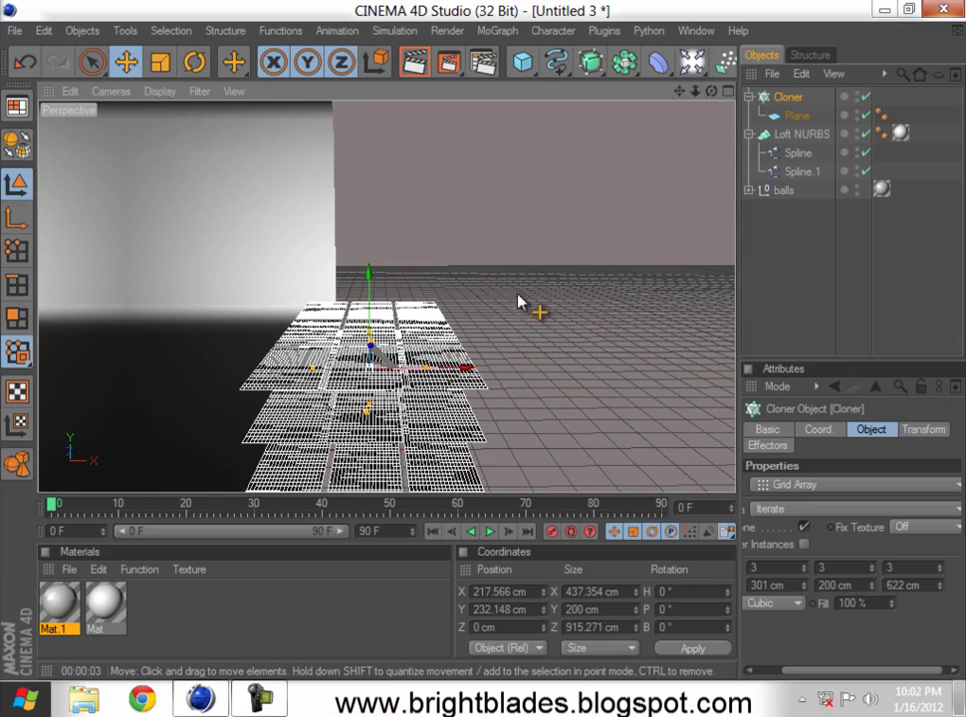
{"action": "left_click", "coordinate": [872, 572]}
{"action": "left_click", "coordinate": [872, 573]}
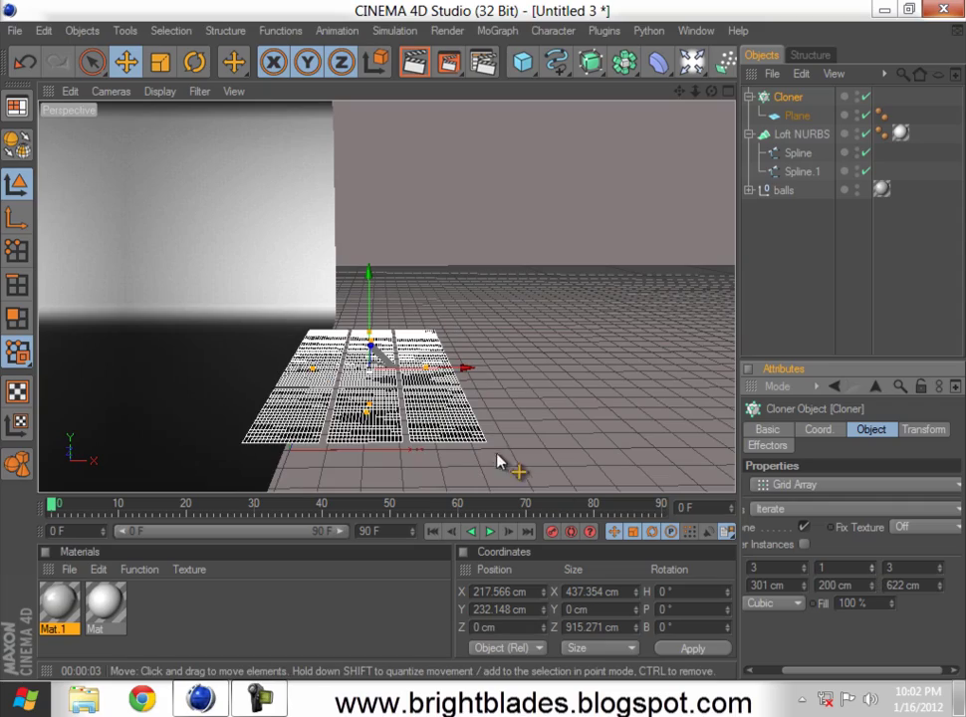
{"action": "left_click_drag", "start_coordinate": [488, 438], "coordinate": [521, 397], "text": "alt"}
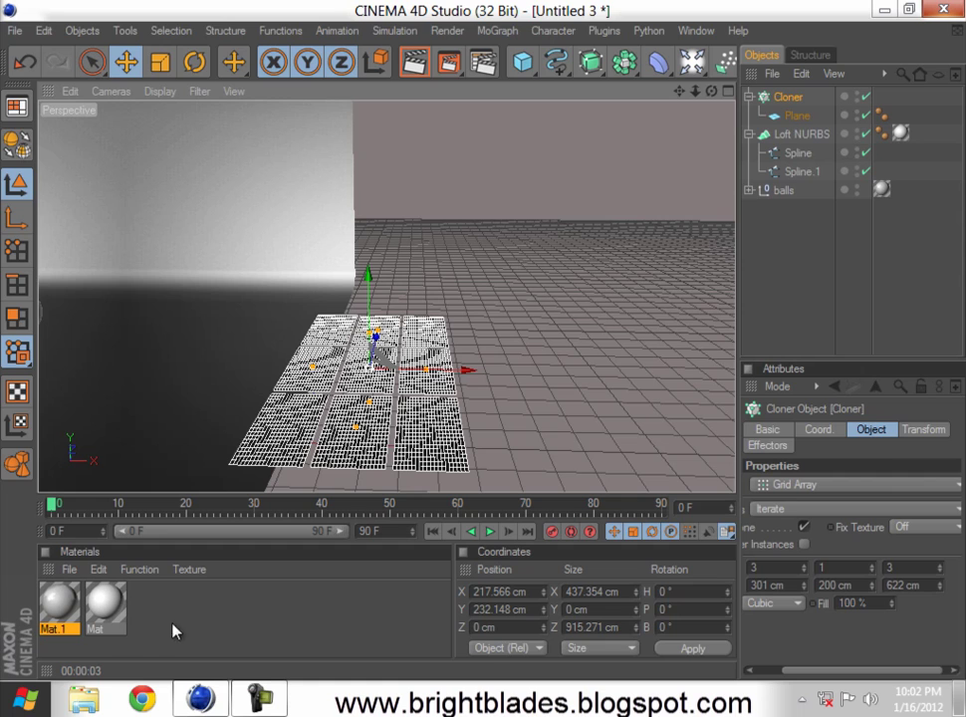
Step: Create a new material, Mat.2, with white Luminance enabled and apply it to the Plane inside the Cloner
{"action": "left_click", "coordinate": [69, 569]}
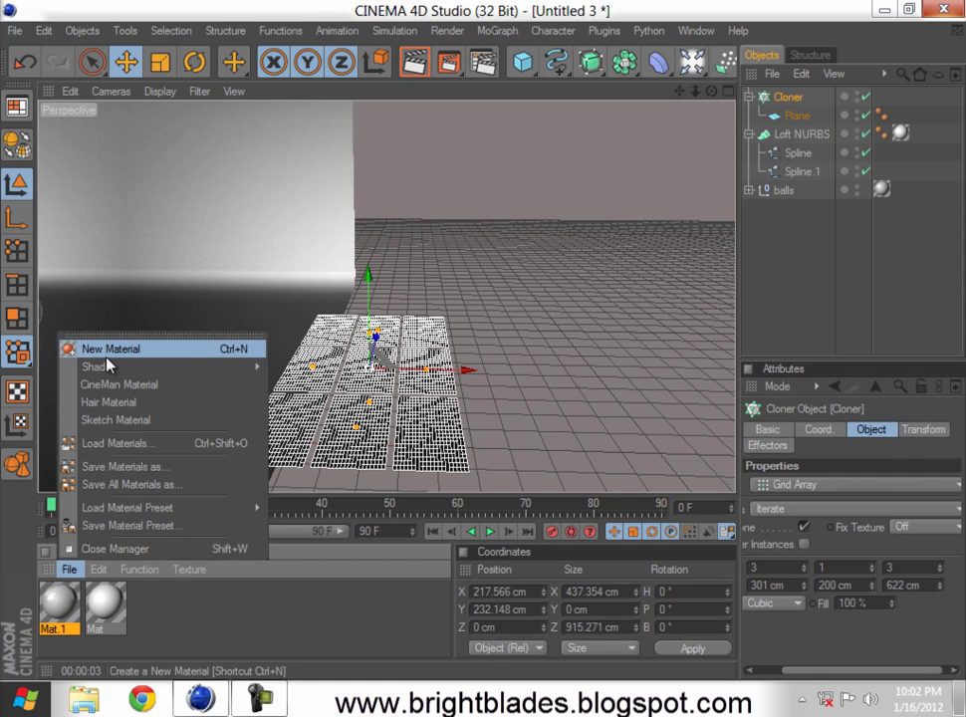
{"action": "left_click", "coordinate": [101, 347]}
{"action": "double_click", "coordinate": [64, 606]}
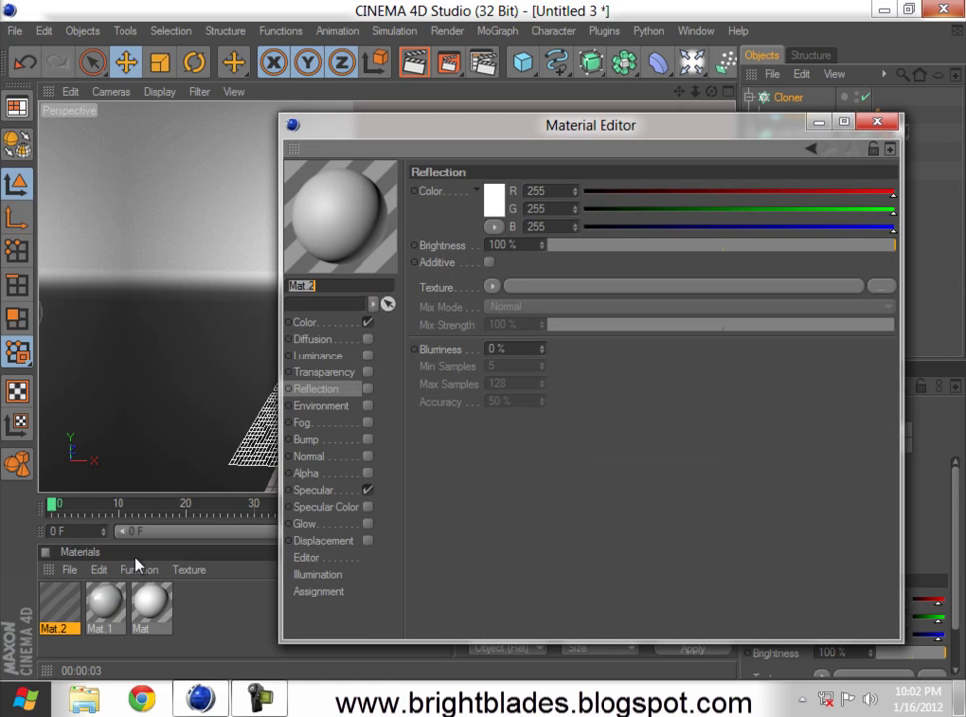
{"action": "left_click", "coordinate": [333, 355]}
{"action": "left_click", "coordinate": [368, 356]}
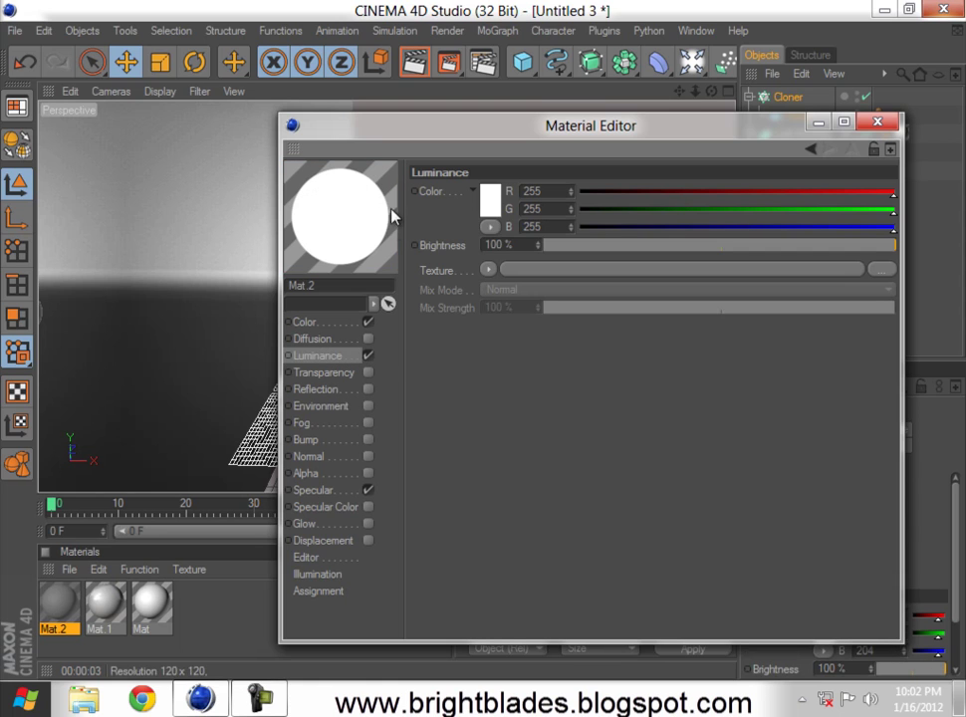
{"action": "left_click", "coordinate": [875, 125]}
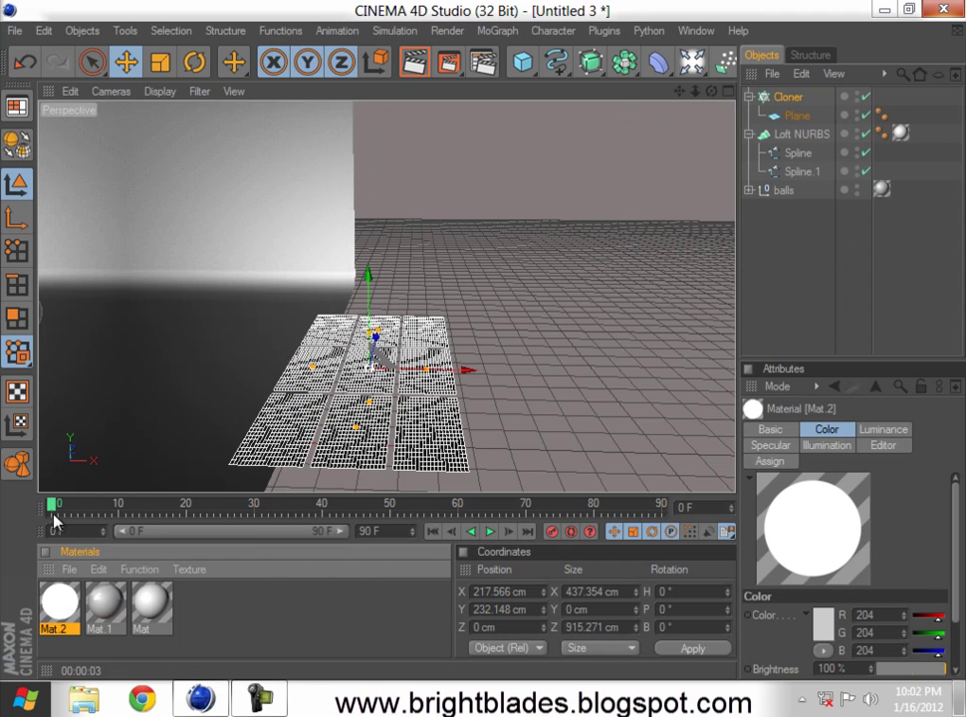
{"action": "left_click_drag", "start_coordinate": [810, 123], "coordinate": [807, 116]}
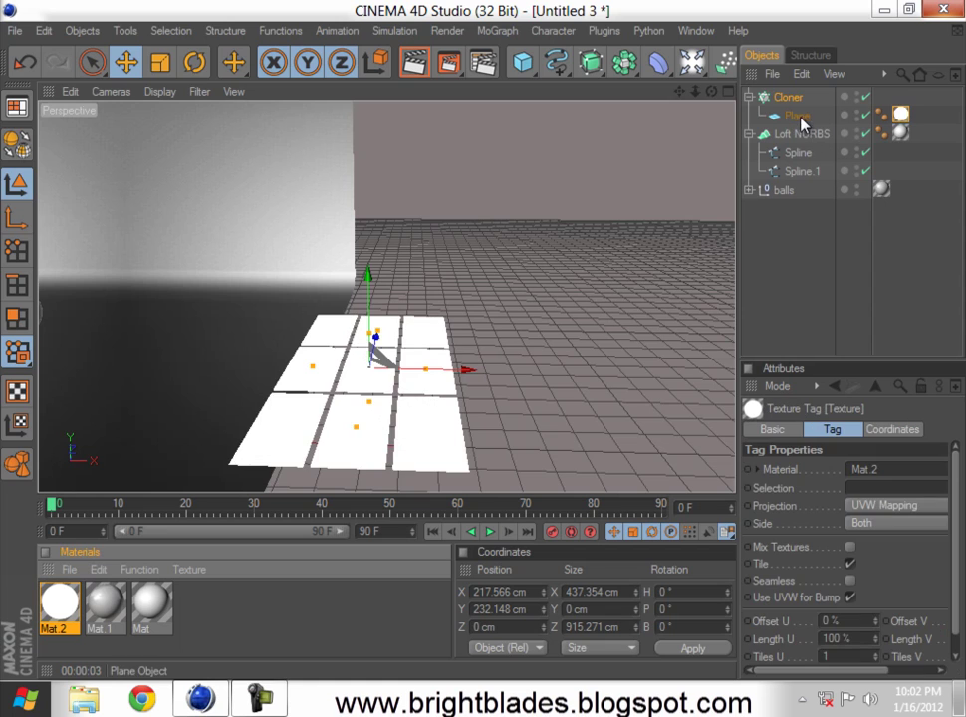
Step: Tilt the Cloner to a pitch of about 51° and a bank of about 15°
{"action": "mouse_move", "coordinate": [509, 349]}
{"action": "left_mouse_down", "text": "alt"}
{"action": "mouse_move", "coordinate": [327, 365]}
{"action": "mouse_move", "coordinate": [355, 365]}
{"action": "left_mouse_up", "text": "alt"}
{"action": "left_click", "coordinate": [194, 61]}
Step: Move the luminous Cloner grid up and in front of the backdrop, to about X -676, Y 922, Z -590 cm
{"action": "left_click", "coordinate": [127, 61]}
{"action": "scroll", "coordinate": [211, 124], "scroll_direction": "down", "scroll_amount": 4}
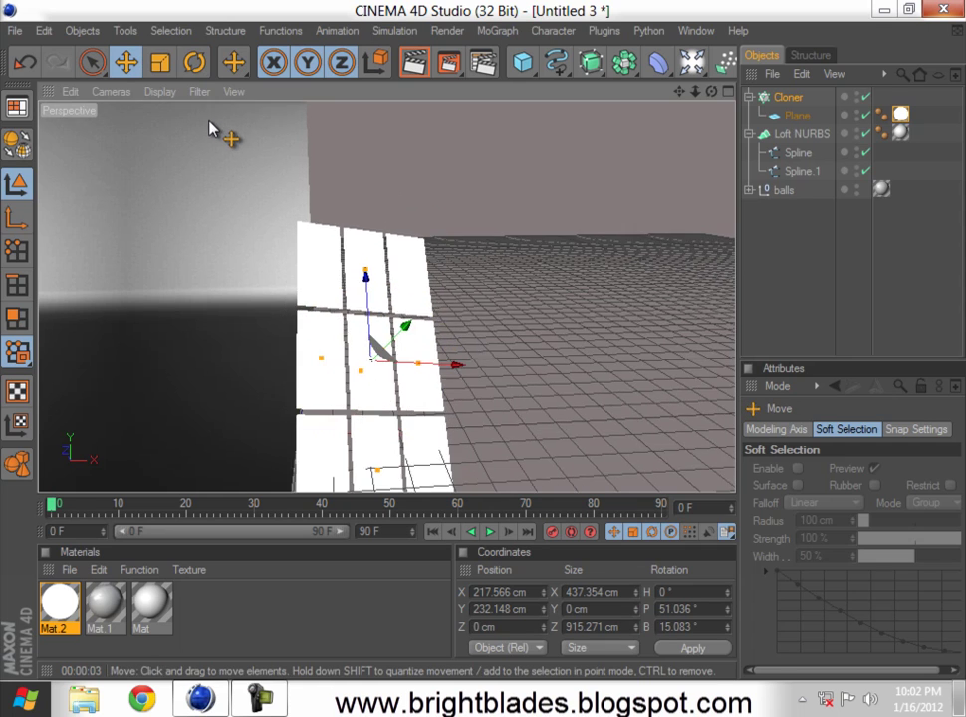
{"action": "left_click_drag", "start_coordinate": [373, 255], "coordinate": [369, 187]}
{"action": "mouse_move", "coordinate": [485, 279]}
{"action": "left_mouse_down", "text": "alt"}
{"action": "mouse_move", "coordinate": [435, 349]}
{"action": "mouse_move", "coordinate": [484, 346]}
{"action": "left_mouse_up", "text": "alt"}
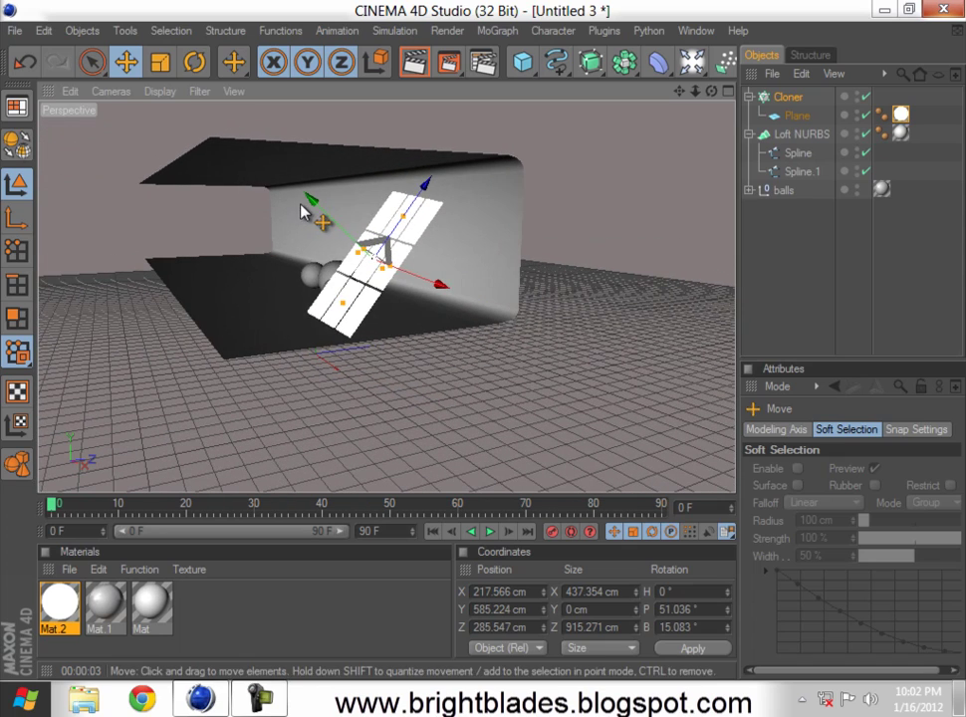
{"action": "left_click_drag", "start_coordinate": [308, 200], "coordinate": [276, 171]}
{"action": "mouse_move", "coordinate": [472, 348]}
{"action": "left_mouse_down"}
{"action": "mouse_move", "coordinate": [487, 348]}
{"action": "mouse_move", "coordinate": [416, 171]}
{"action": "left_mouse_up"}
{"action": "mouse_move", "coordinate": [365, 124]}
{"action": "left_mouse_down"}
{"action": "mouse_move", "coordinate": [483, 350]}
{"action": "mouse_move", "coordinate": [483, 401]}
{"action": "mouse_move", "coordinate": [595, 349]}
{"action": "mouse_move", "coordinate": [535, 367]}
{"action": "mouse_move", "coordinate": [442, 322]}
{"action": "left_mouse_up"}
{"action": "mouse_move", "coordinate": [345, 248]}
{"action": "left_mouse_down"}
{"action": "mouse_move", "coordinate": [485, 352]}
{"action": "mouse_move", "coordinate": [542, 317]}
{"action": "left_mouse_up"}
{"action": "mouse_move", "coordinate": [483, 349]}
{"action": "left_mouse_down"}
{"action": "mouse_move", "coordinate": [492, 361]}
{"action": "mouse_move", "coordinate": [348, 254]}
{"action": "left_mouse_up"}
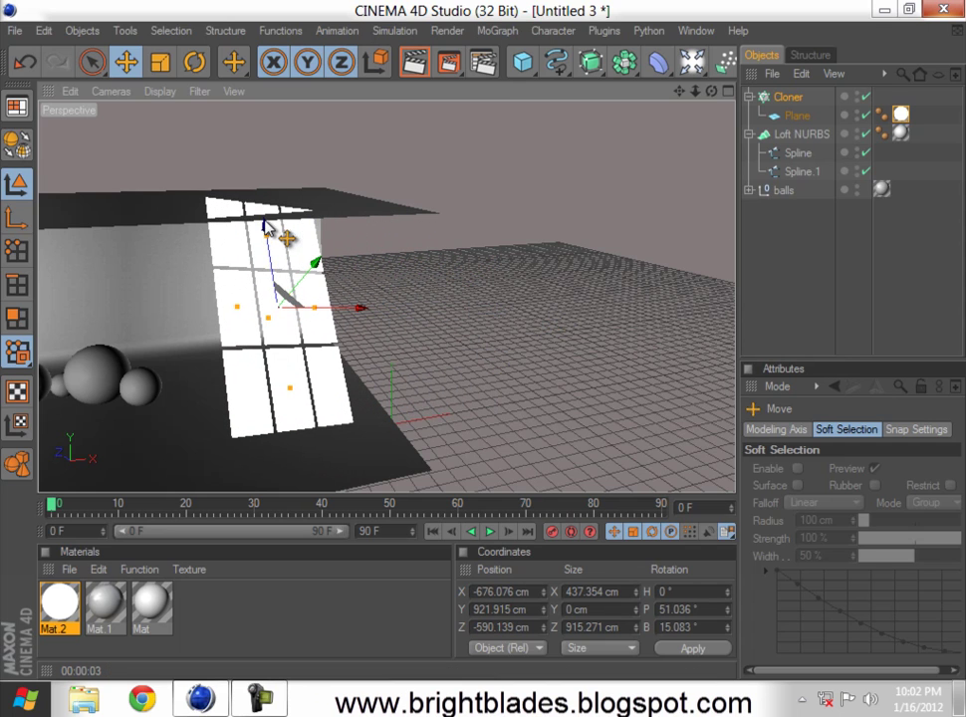
Step: Shift the Cloner grid closer to the spheres, to about X -904, Y 693, Z -184 cm
{"action": "left_click_drag", "start_coordinate": [264, 221], "coordinate": [484, 343]}
{"action": "mouse_move", "coordinate": [363, 319]}
{"action": "left_mouse_down"}
{"action": "mouse_move", "coordinate": [468, 351]}
{"action": "mouse_move", "coordinate": [341, 319]}
{"action": "left_mouse_up"}
{"action": "mouse_move", "coordinate": [563, 354]}
{"action": "left_mouse_down", "text": "alt"}
{"action": "mouse_move", "coordinate": [464, 350]}
{"action": "mouse_move", "coordinate": [535, 357]}
{"action": "left_mouse_up", "text": "alt"}
{"action": "mouse_move", "coordinate": [208, 261]}
{"action": "left_mouse_down"}
{"action": "mouse_move", "coordinate": [506, 358]}
{"action": "mouse_move", "coordinate": [331, 316]}
{"action": "left_mouse_up"}
{"action": "mouse_move", "coordinate": [387, 380]}
{"action": "left_mouse_down"}
{"action": "mouse_move", "coordinate": [492, 342]}
{"action": "mouse_move", "coordinate": [644, 394]}
{"action": "mouse_move", "coordinate": [489, 349]}
{"action": "mouse_move", "coordinate": [391, 352]}
{"action": "mouse_move", "coordinate": [458, 348]}
{"action": "mouse_move", "coordinate": [428, 328]}
{"action": "left_mouse_up"}
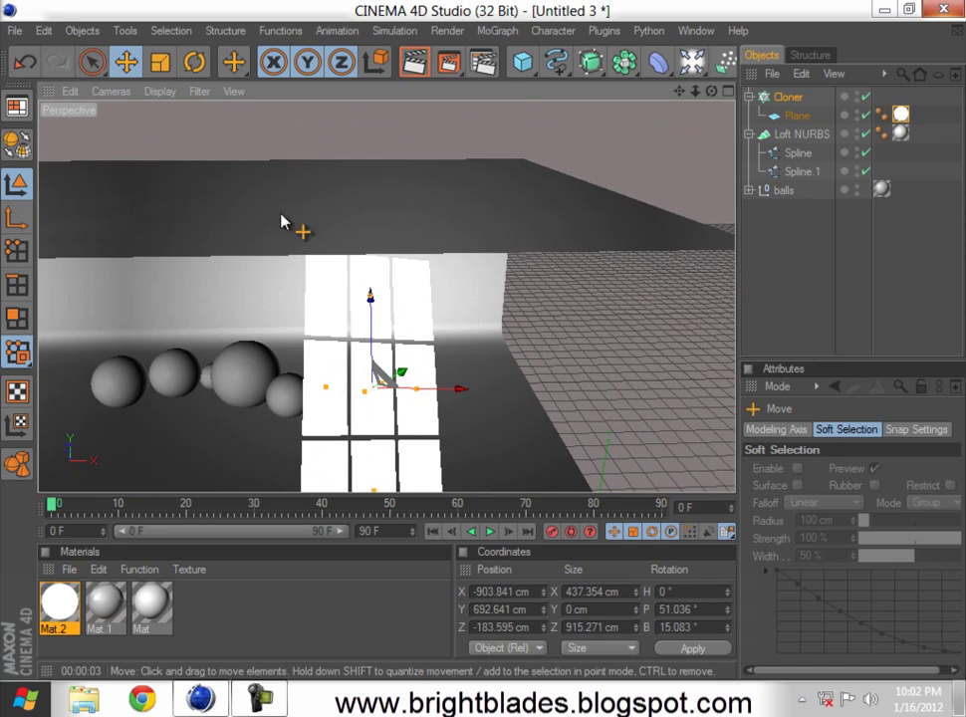
Step: Rotate the Cloner grid to angle it toward the spheres, and select the largest sphere
{"action": "left_click", "coordinate": [193, 62]}
{"action": "left_click_drag", "start_coordinate": [355, 389], "coordinate": [380, 392]}
{"action": "left_click", "coordinate": [227, 393]}
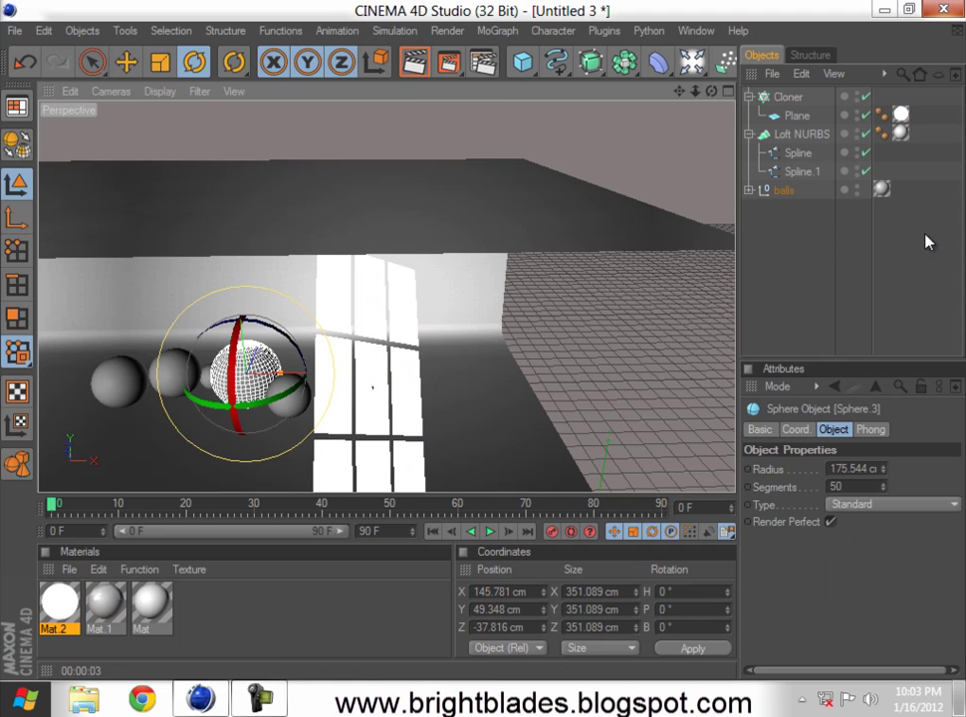
Step: Deselect the sphere, frame the five spheres up close and test-render that view
{"action": "left_click", "coordinate": [927, 242]}
{"action": "left_click_drag", "start_coordinate": [518, 317], "coordinate": [487, 344], "text": "alt"}
{"action": "scroll", "coordinate": [276, 372], "scroll_direction": "up", "scroll_amount": 5}
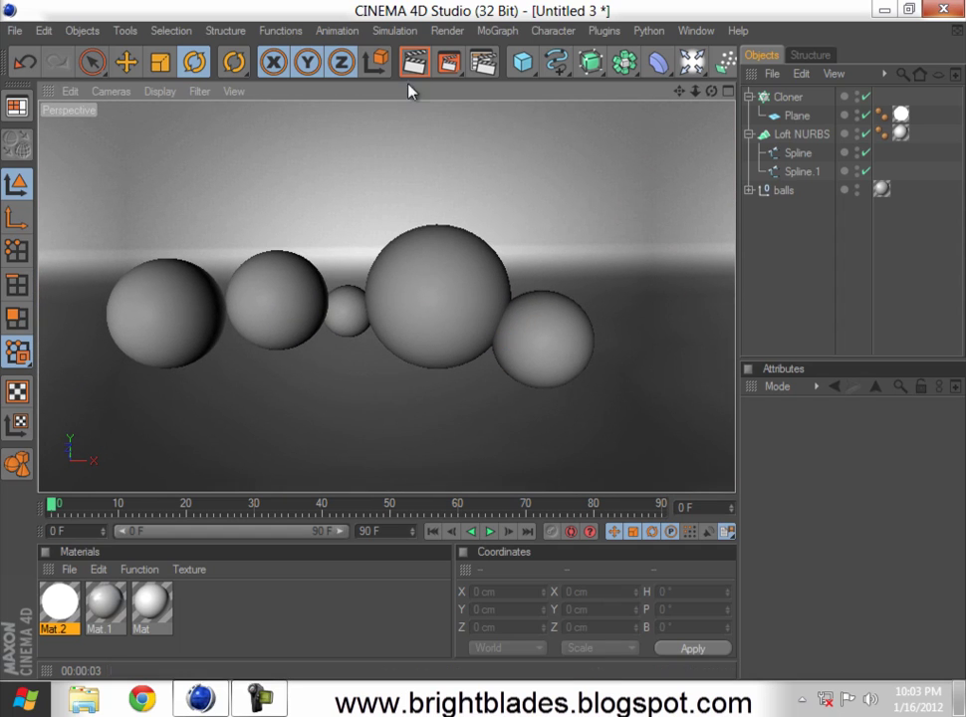
{"action": "key", "text": "alt+r"}
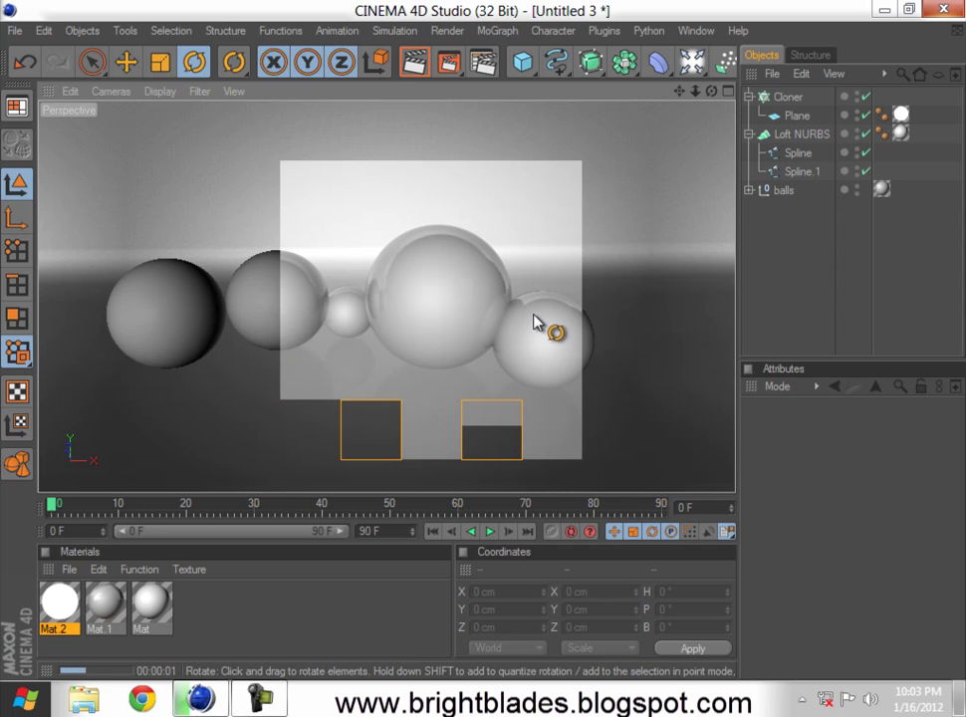
{"action": "key", "text": "alt+r"}
Step: Move the Cloner grid to about X -1160, Y 564, Z 112 cm and render the view of the spheres
{"action": "scroll", "coordinate": [470, 274], "scroll_direction": "down", "scroll_amount": 5}
{"action": "left_click_drag", "start_coordinate": [470, 274], "coordinate": [565, 285], "text": "alt"}
{"action": "left_click", "coordinate": [788, 97]}
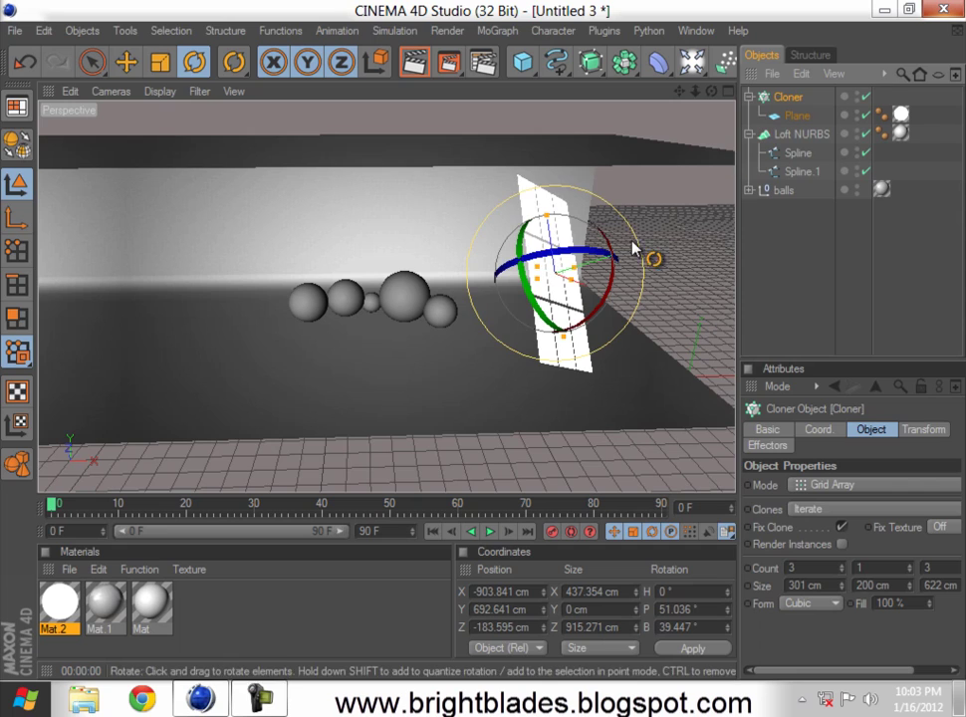
{"action": "left_click", "coordinate": [126, 62]}
{"action": "left_click_drag", "start_coordinate": [557, 254], "coordinate": [419, 247]}
{"action": "scroll", "coordinate": [418, 247], "scroll_direction": "up", "scroll_amount": 10}
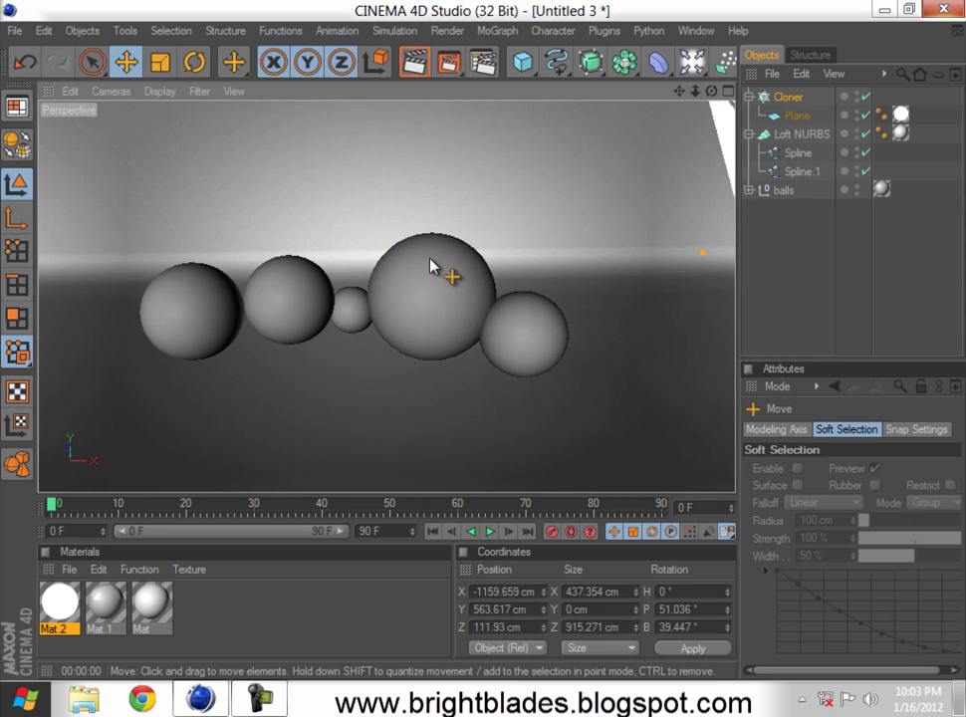
{"action": "left_click", "coordinate": [415, 62]}
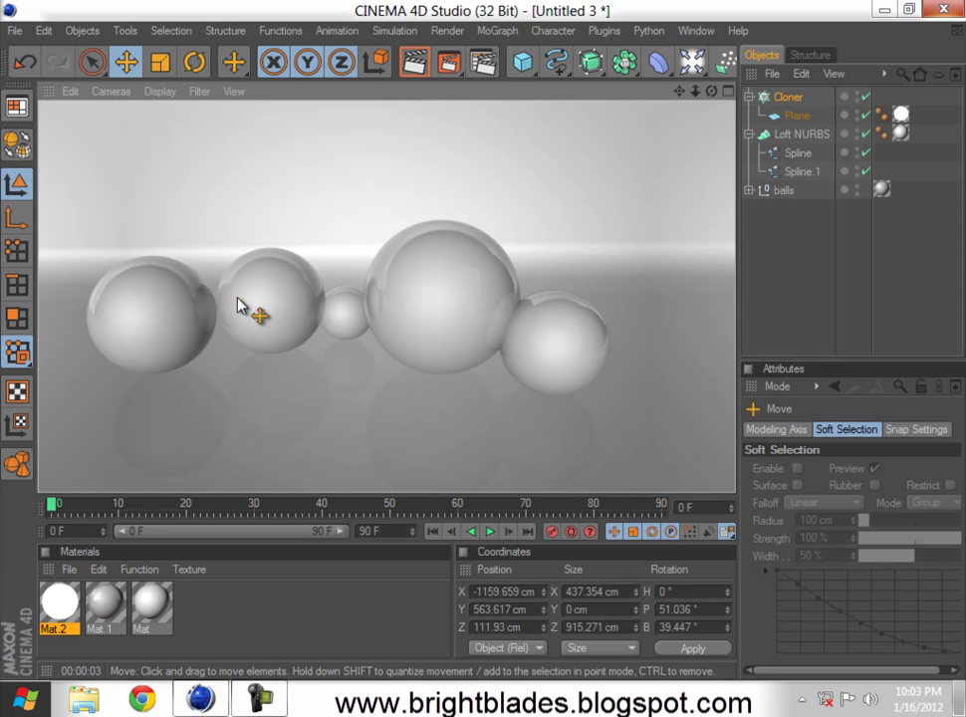
Step: Shift the Cloner grid further to about X -1304, Y 453, Z 249 cm and render the reframed spheres
{"action": "left_click_drag", "start_coordinate": [645, 281], "coordinate": [550, 302]}
{"action": "scroll", "coordinate": [448, 301], "scroll_direction": "up", "scroll_amount": 5}
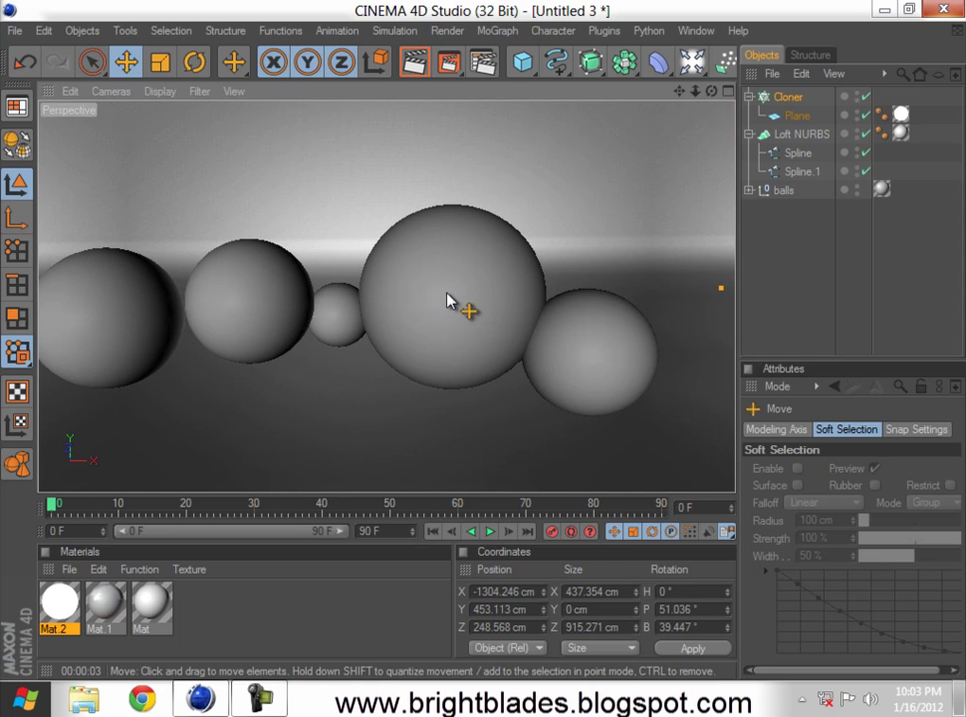
{"action": "left_click_drag", "start_coordinate": [505, 288], "coordinate": [475, 342], "text": "alt"}
{"action": "left_click", "coordinate": [417, 61]}
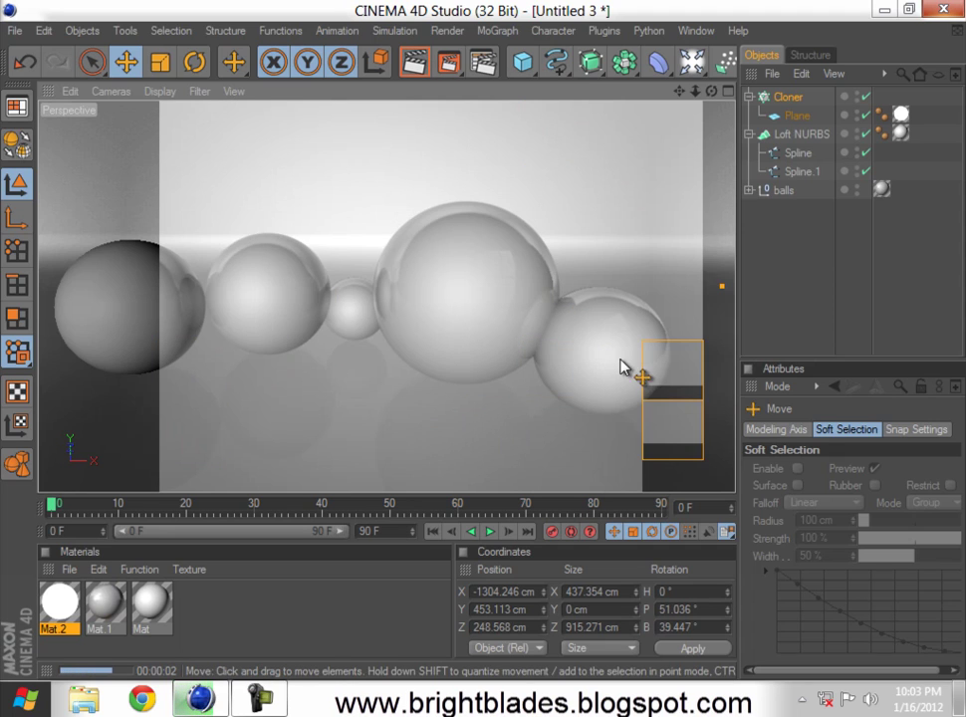
Step: Give the spheres' material Mat.1 a black color with the Specular channel turned off, and render the view
{"action": "double_click", "coordinate": [104, 603]}
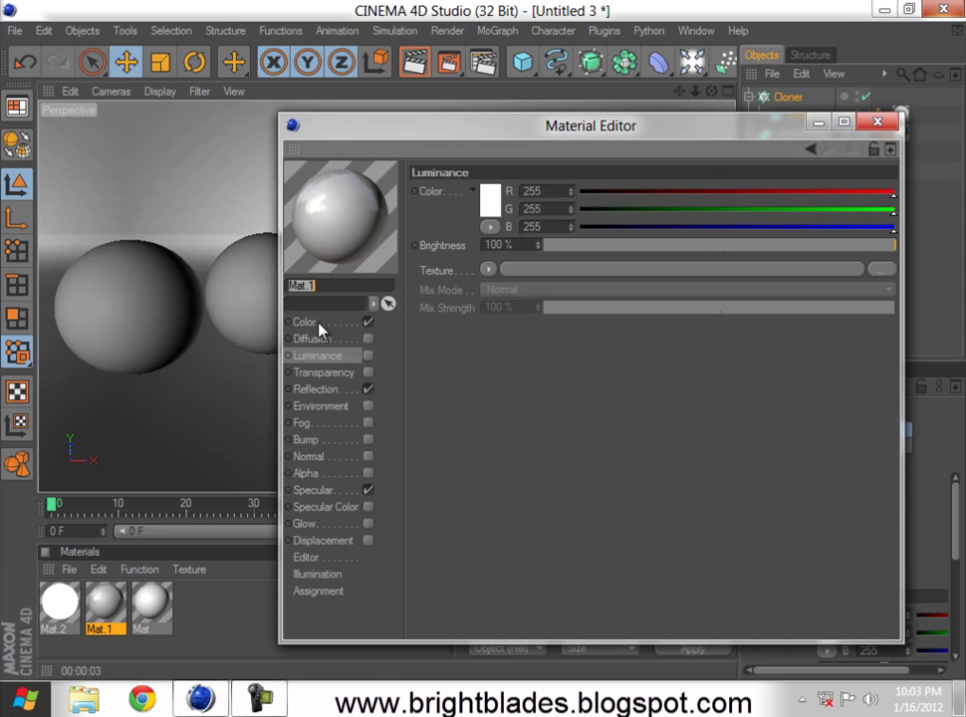
{"action": "left_click", "coordinate": [318, 326]}
{"action": "left_click", "coordinate": [492, 206]}
{"action": "left_click_drag", "start_coordinate": [492, 207], "coordinate": [389, 225]}
{"action": "key", "text": "Return"}
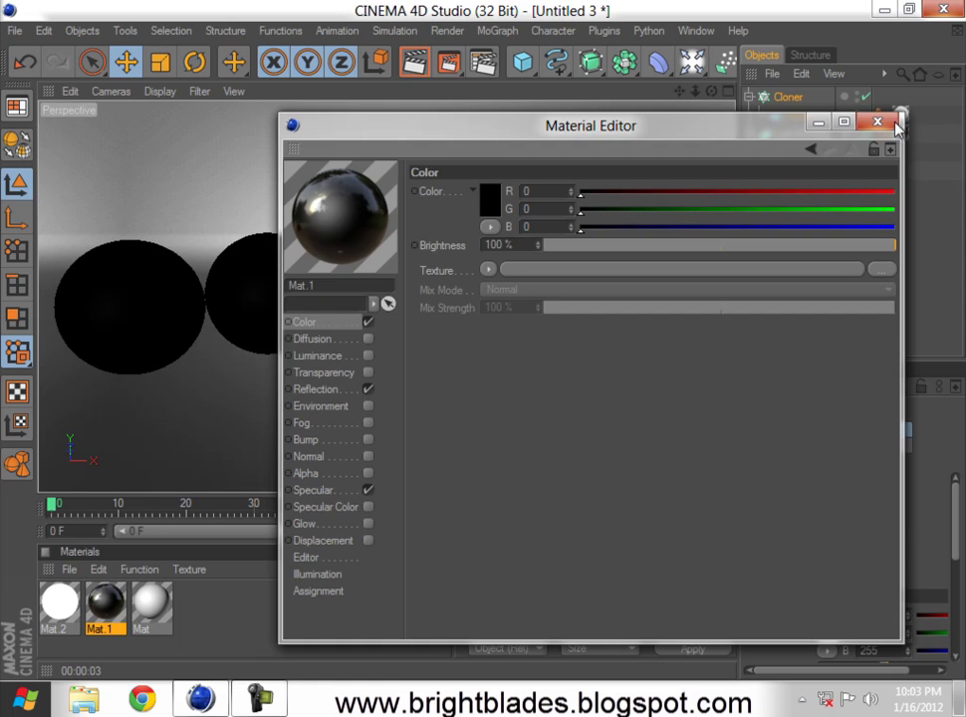
{"action": "left_click", "coordinate": [876, 121]}
{"action": "double_click", "coordinate": [104, 600]}
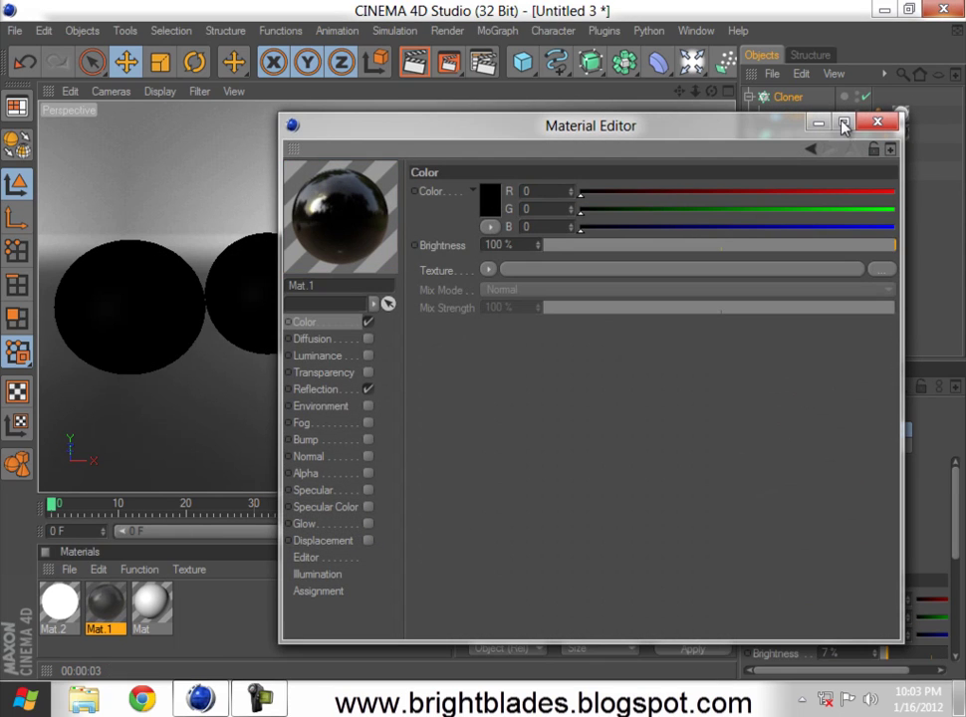
{"action": "left_click", "coordinate": [877, 120]}
{"action": "left_click", "coordinate": [413, 62]}
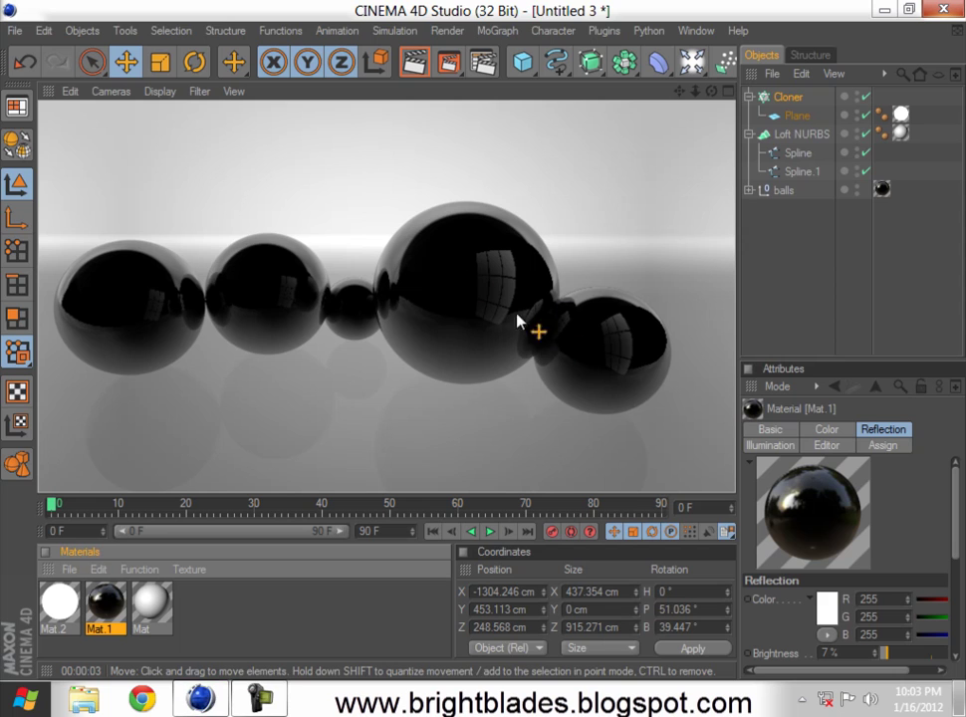
Step: Set Mat.1's color to a light grey of RGB 180, 180, 180 and render the view
{"action": "double_click", "coordinate": [97, 597]}
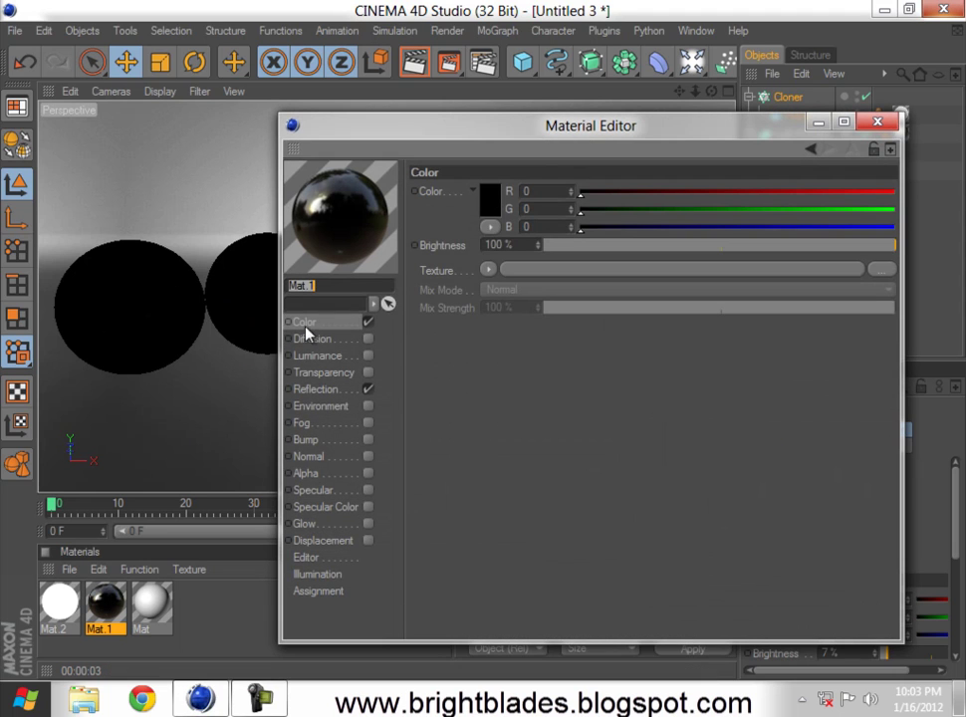
{"action": "left_click", "coordinate": [482, 202]}
{"action": "left_click_drag", "start_coordinate": [385, 172], "coordinate": [361, 166]}
{"action": "left_click", "coordinate": [448, 294]}
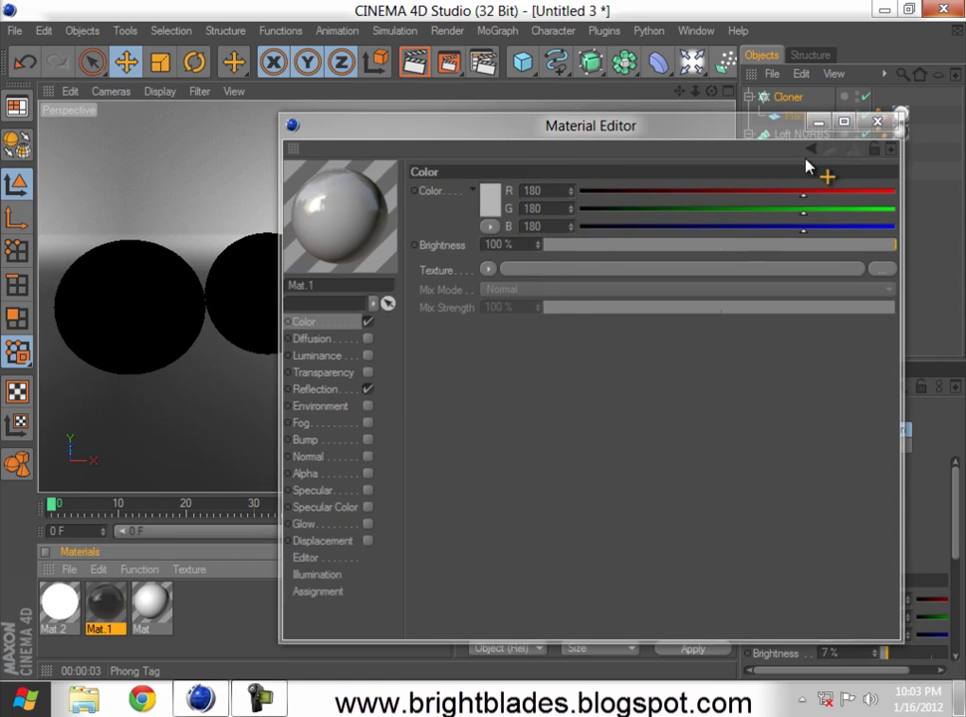
{"action": "left_click", "coordinate": [877, 121]}
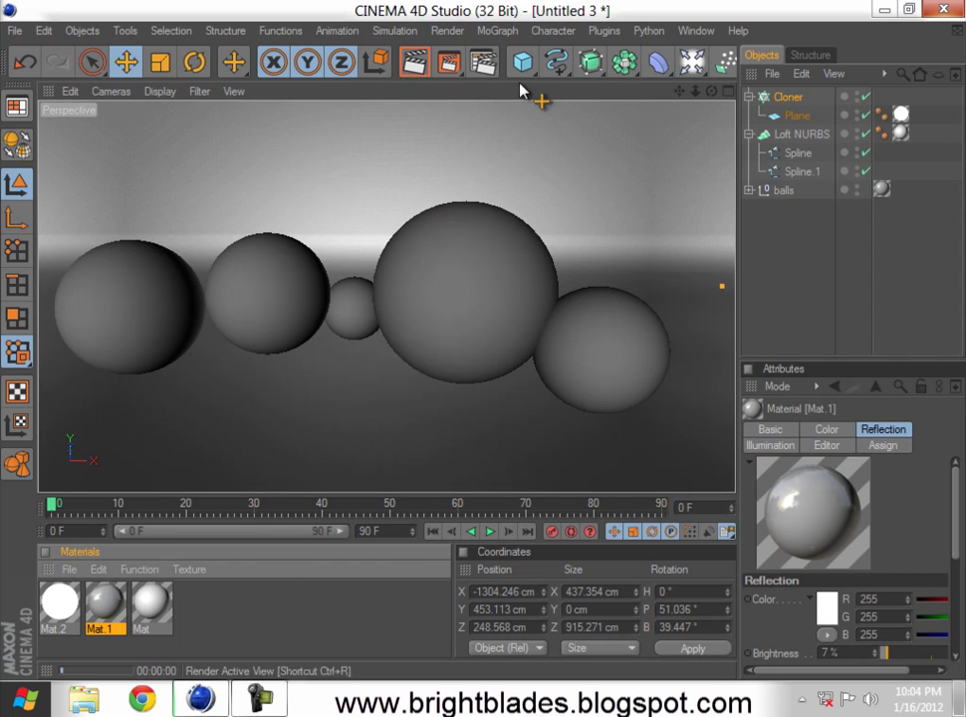
{"action": "left_click", "coordinate": [415, 61]}
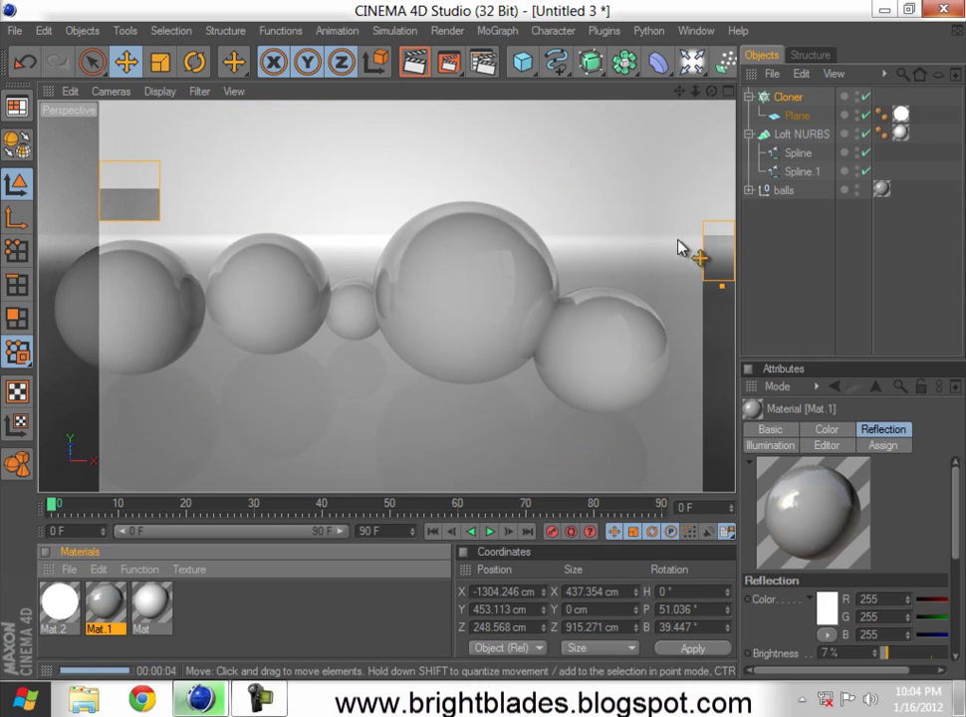
Step: Add an Omni light to the scene and set its lens effect glow to Artifact
{"action": "left_click", "coordinate": [691, 64]}
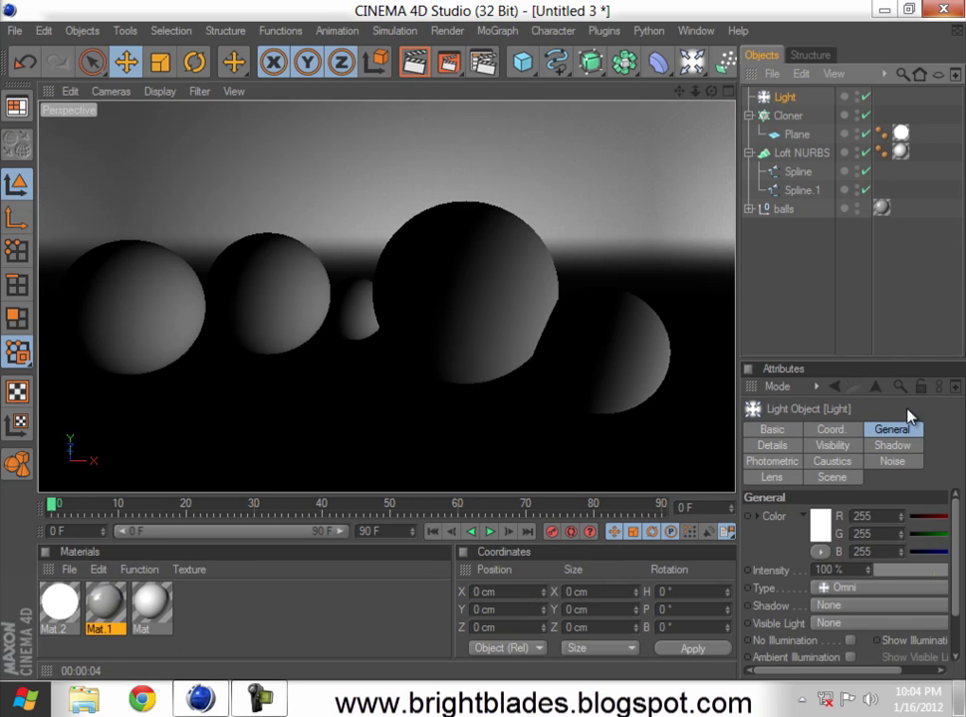
{"action": "left_click", "coordinate": [766, 478]}
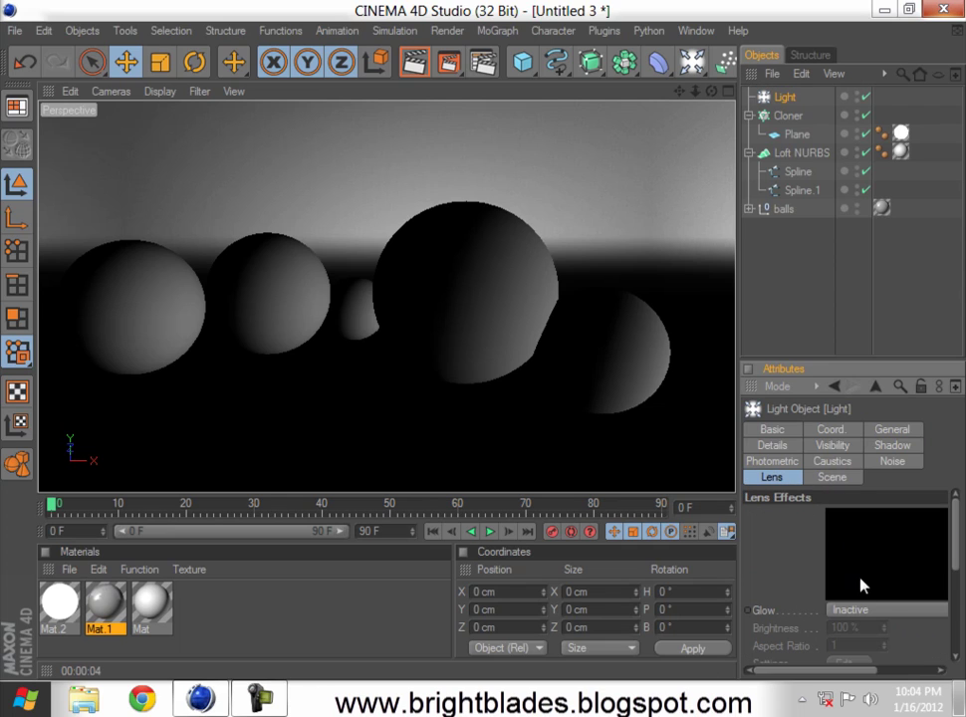
{"action": "left_click", "coordinate": [854, 611]}
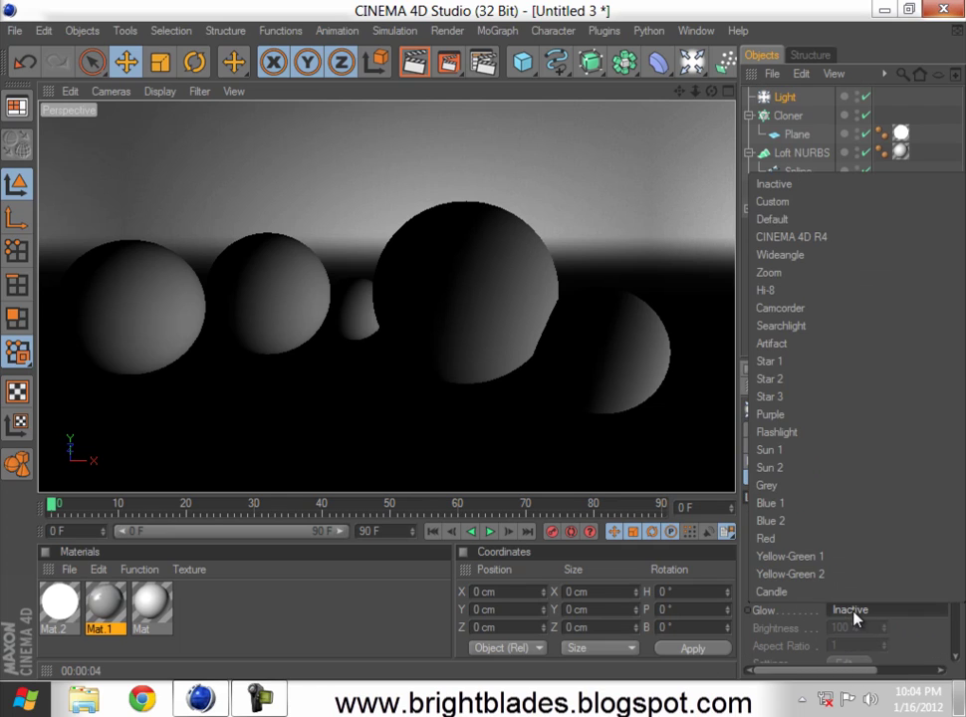
{"action": "left_click", "coordinate": [794, 343]}
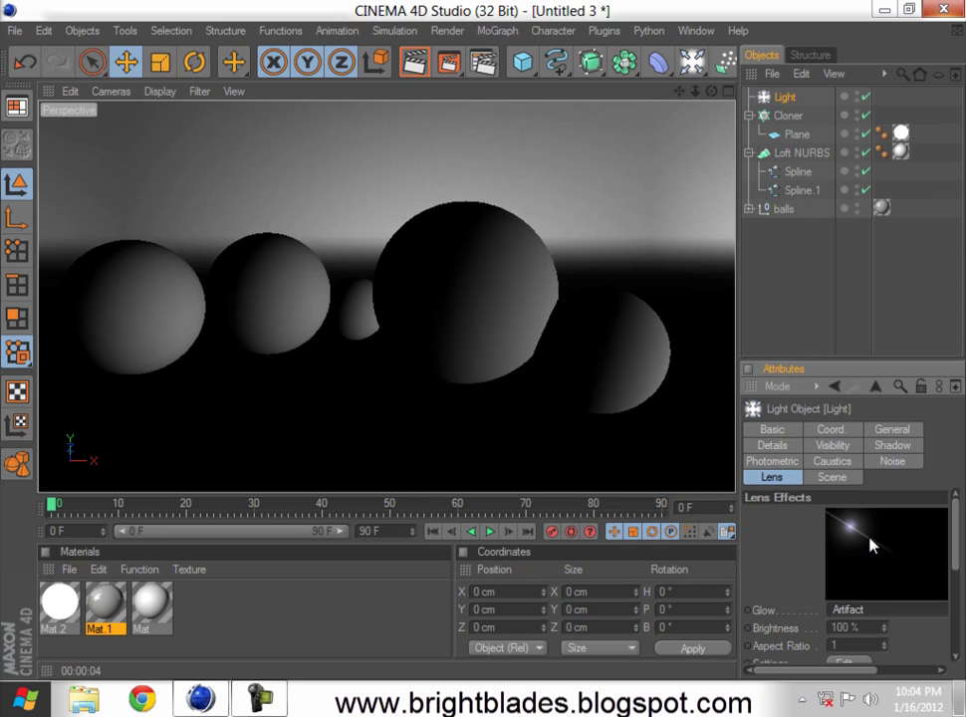
Step: Move the light in front of the leftmost sphere, to about X -2144, Y 268, Z 544 cm
{"action": "left_click_drag", "start_coordinate": [175, 406], "coordinate": [307, 380], "text": "alt"}
{"action": "left_click_drag", "start_coordinate": [665, 364], "coordinate": [485, 349]}
{"action": "left_click_drag", "start_coordinate": [270, 298], "coordinate": [485, 348]}
{"action": "left_click_drag", "start_coordinate": [289, 280], "coordinate": [486, 349]}
{"action": "left_click_drag", "start_coordinate": [190, 341], "coordinate": [379, 389], "text": "alt"}
Step: Move the Cloner grid to about X -1480, Y 544, Z 136 cm, and render the spheres with the lens glow
{"action": "left_click", "coordinate": [788, 115]}
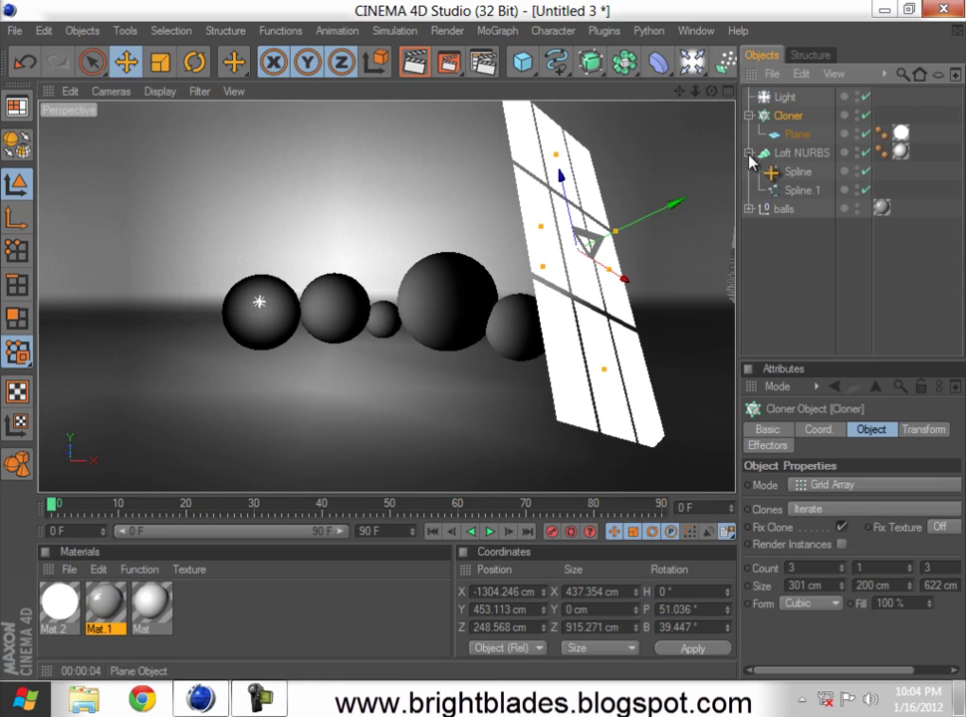
{"action": "left_click_drag", "start_coordinate": [625, 276], "coordinate": [486, 354]}
{"action": "scroll", "coordinate": [453, 357], "scroll_direction": "up", "scroll_amount": 5}
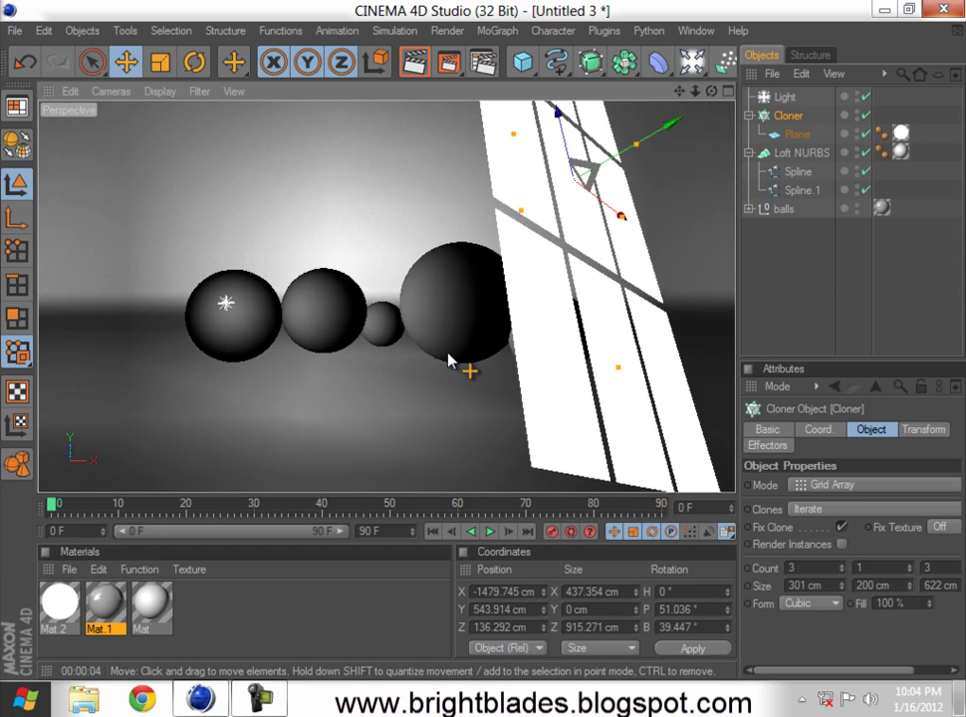
{"action": "scroll", "coordinate": [479, 378], "scroll_direction": "up", "scroll_amount": 3}
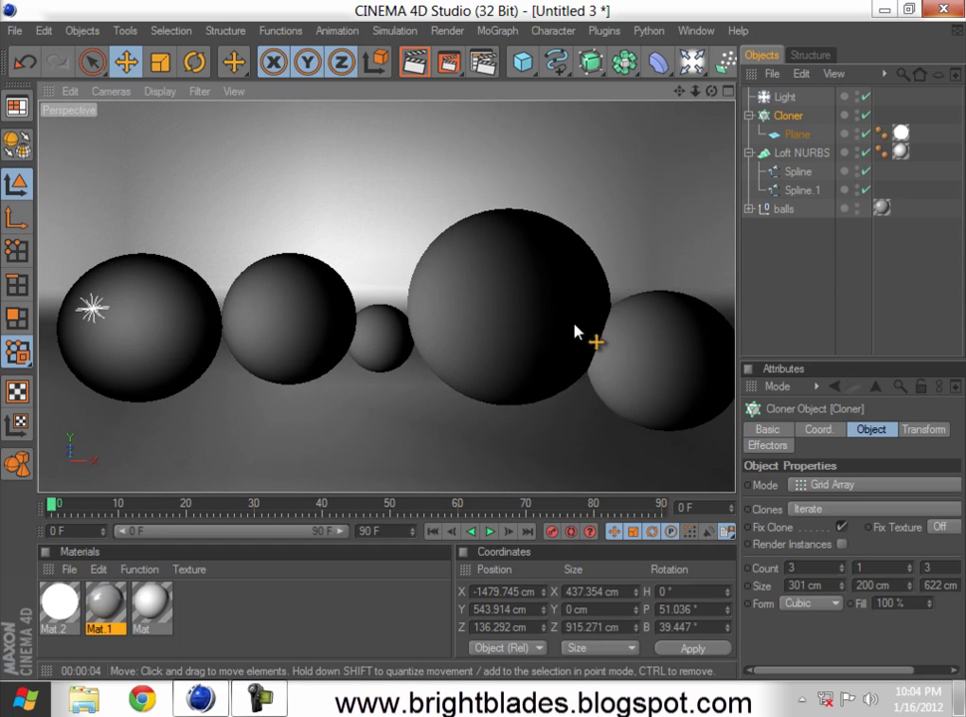
{"action": "left_click", "coordinate": [413, 62]}
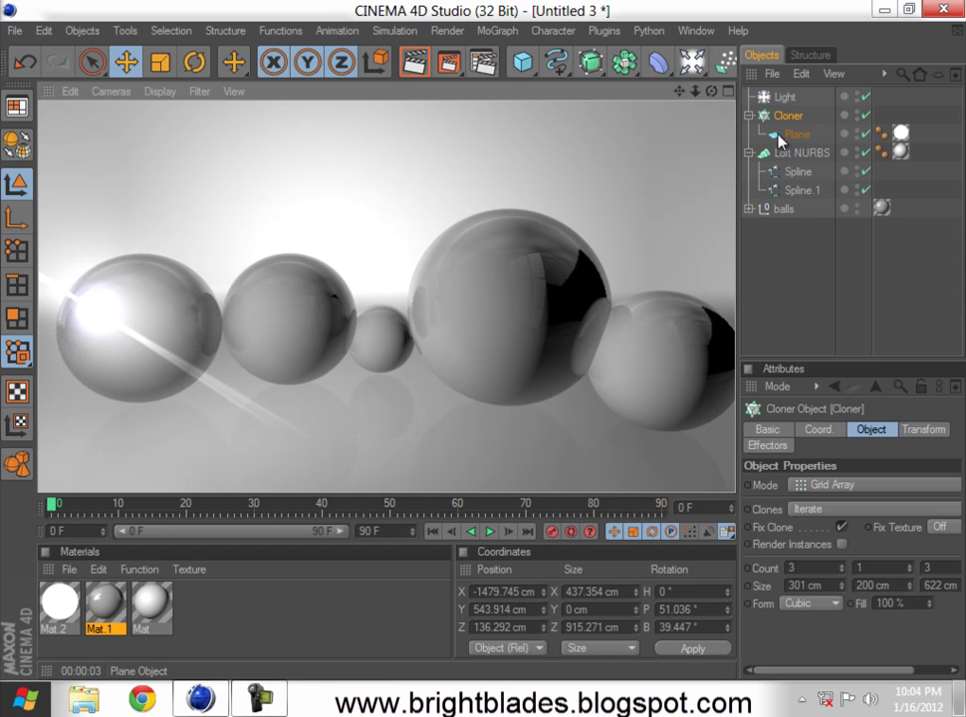
Step: Set the angle of beam Element 3 to -1° in the light's glow and lower the glow brightness to 67%
{"action": "left_click", "coordinate": [785, 97]}
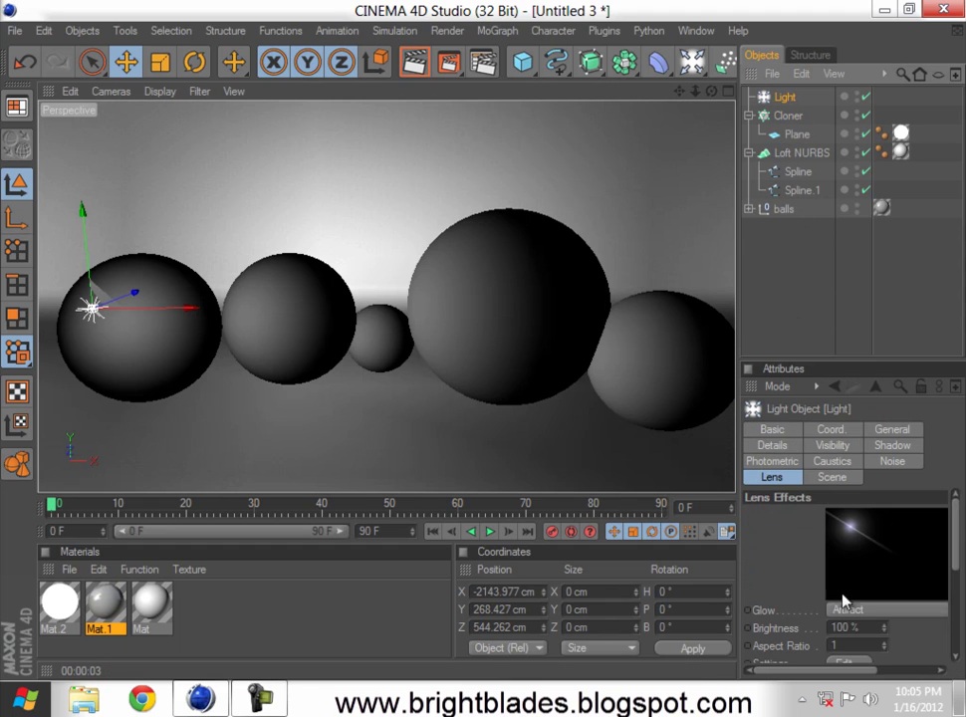
{"action": "left_click", "coordinate": [844, 660]}
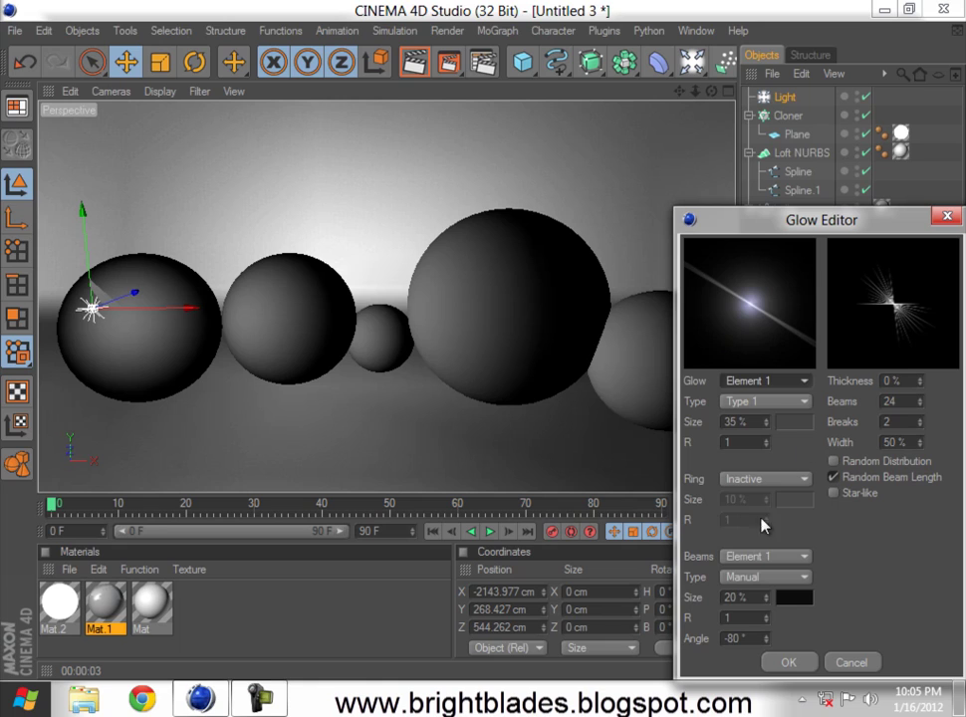
{"action": "left_click", "coordinate": [759, 555]}
{"action": "left_click", "coordinate": [753, 611]}
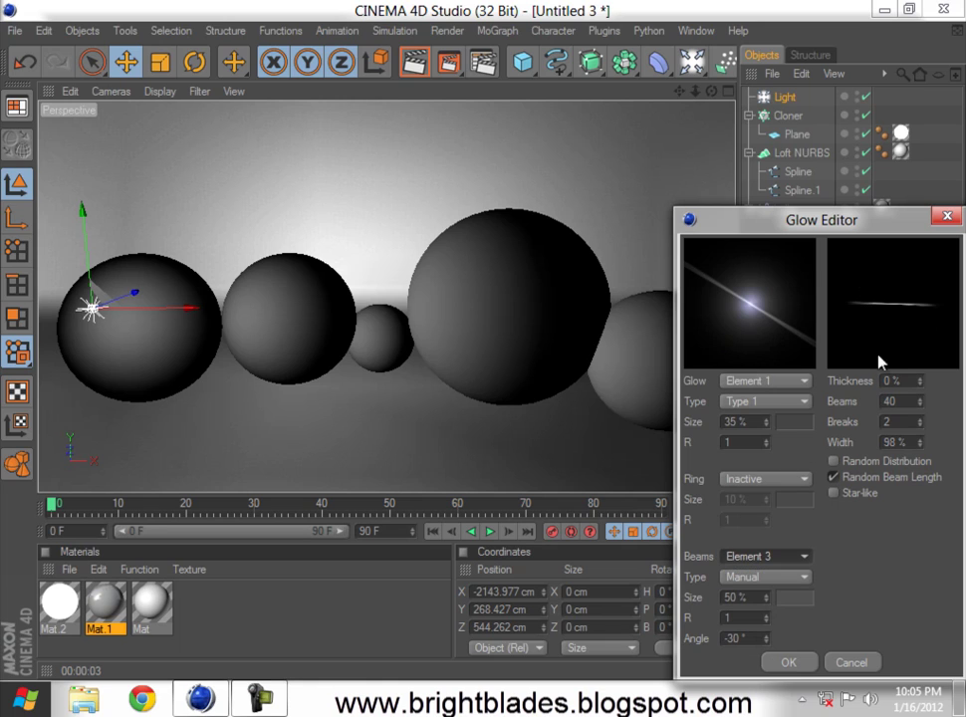
{"action": "left_click_drag", "start_coordinate": [763, 635], "coordinate": [770, 644]}
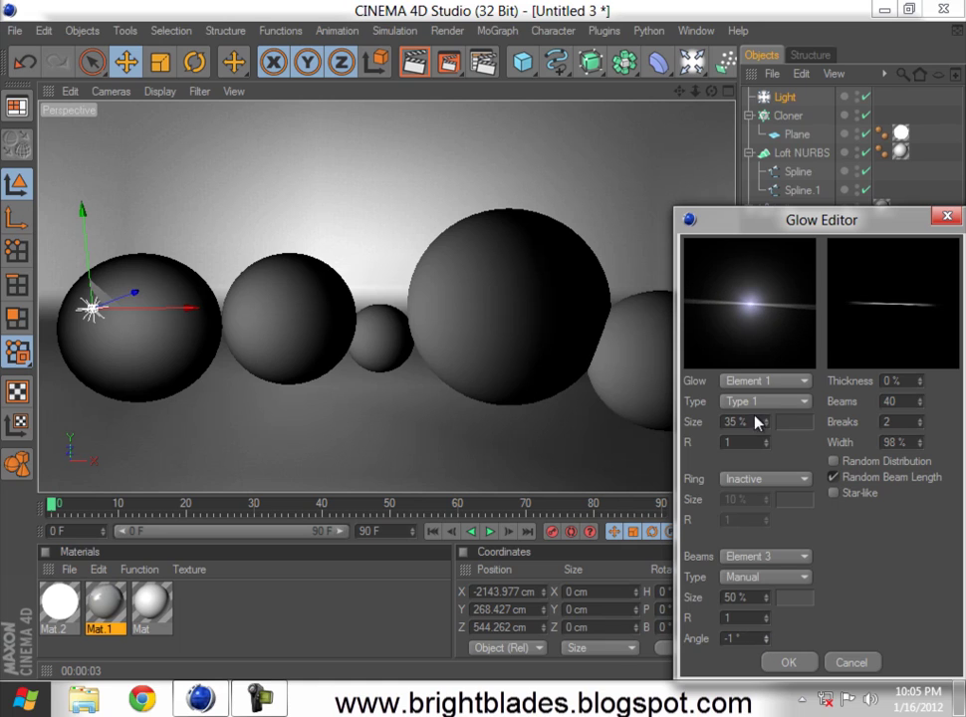
{"action": "left_click", "coordinate": [765, 381]}
{"action": "left_click", "coordinate": [757, 382]}
{"action": "left_click", "coordinate": [788, 662]}
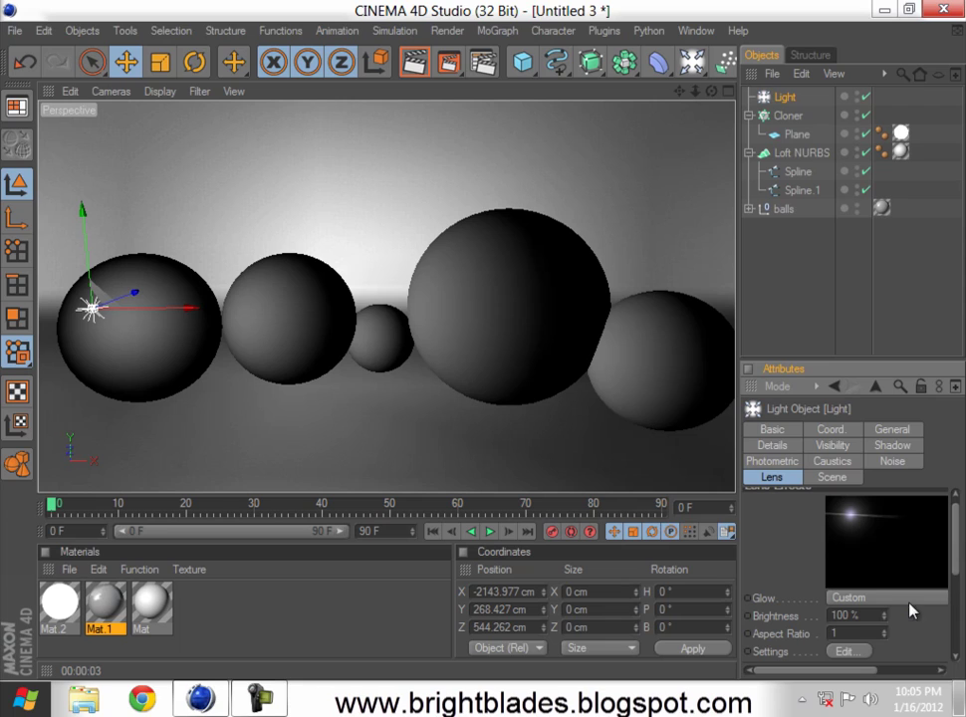
{"action": "left_click_drag", "start_coordinate": [885, 624], "coordinate": [885, 624]}
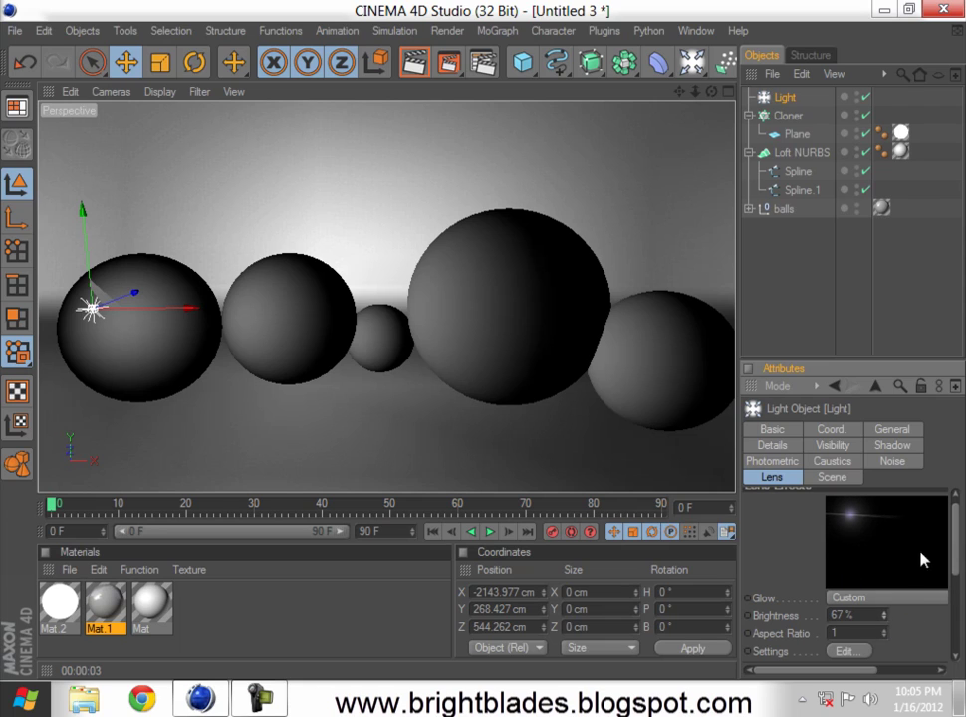
{"action": "left_click", "coordinate": [847, 651]}
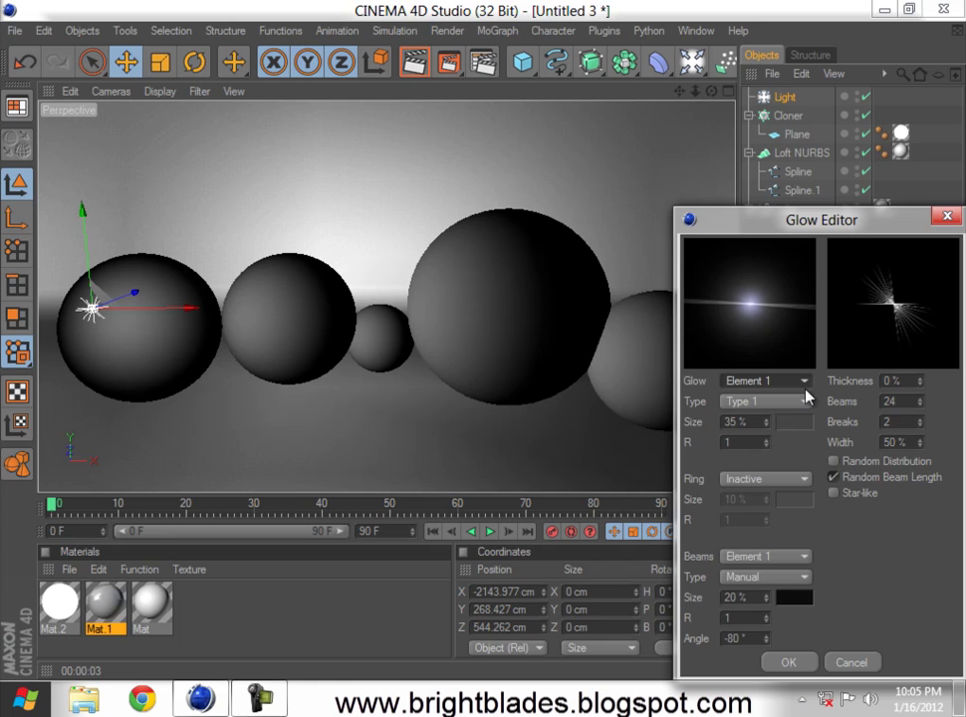
{"action": "left_click", "coordinate": [792, 423]}
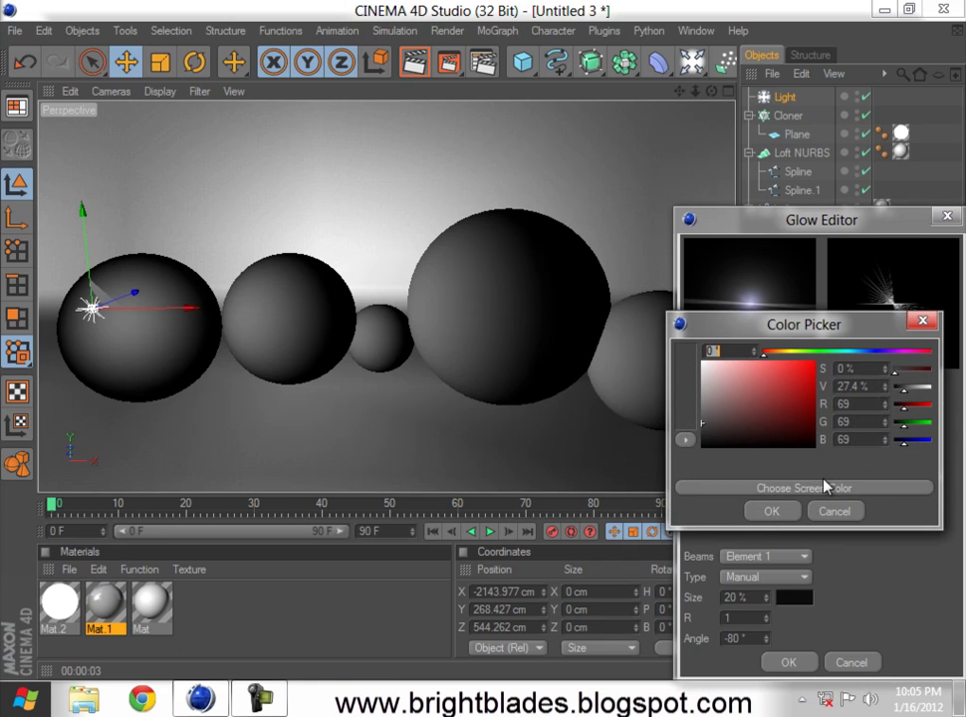
{"action": "left_click_drag", "start_coordinate": [834, 355], "coordinate": [848, 355]}
{"action": "left_click_drag", "start_coordinate": [790, 365], "coordinate": [817, 357]}
{"action": "left_click", "coordinate": [760, 515]}
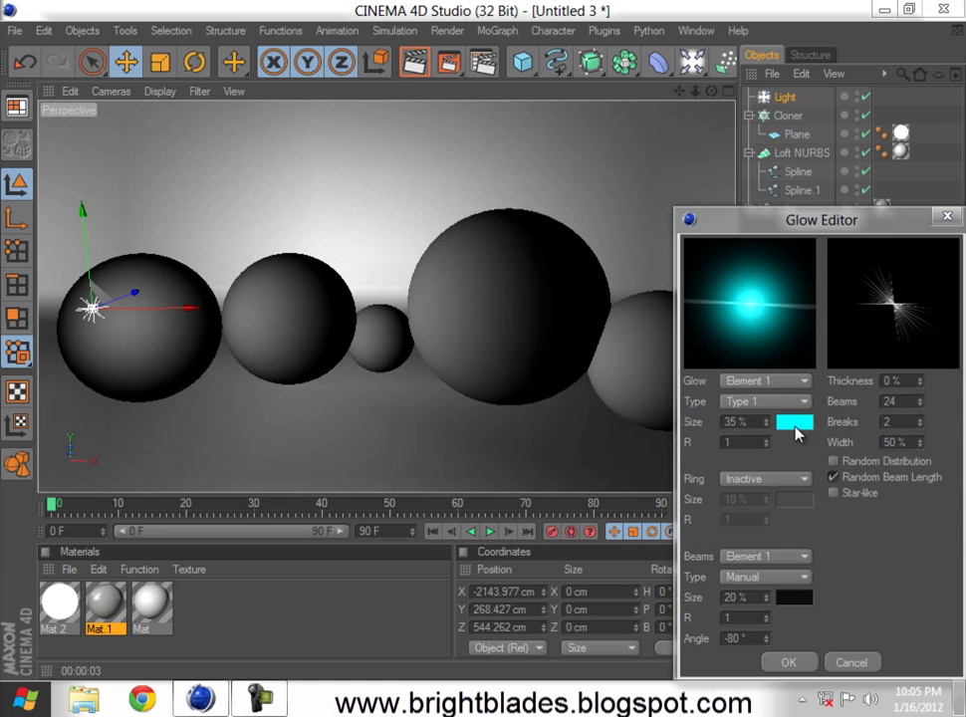
{"action": "left_click", "coordinate": [794, 423]}
{"action": "left_click_drag", "start_coordinate": [767, 394], "coordinate": [744, 365]}
{"action": "left_click", "coordinate": [765, 513]}
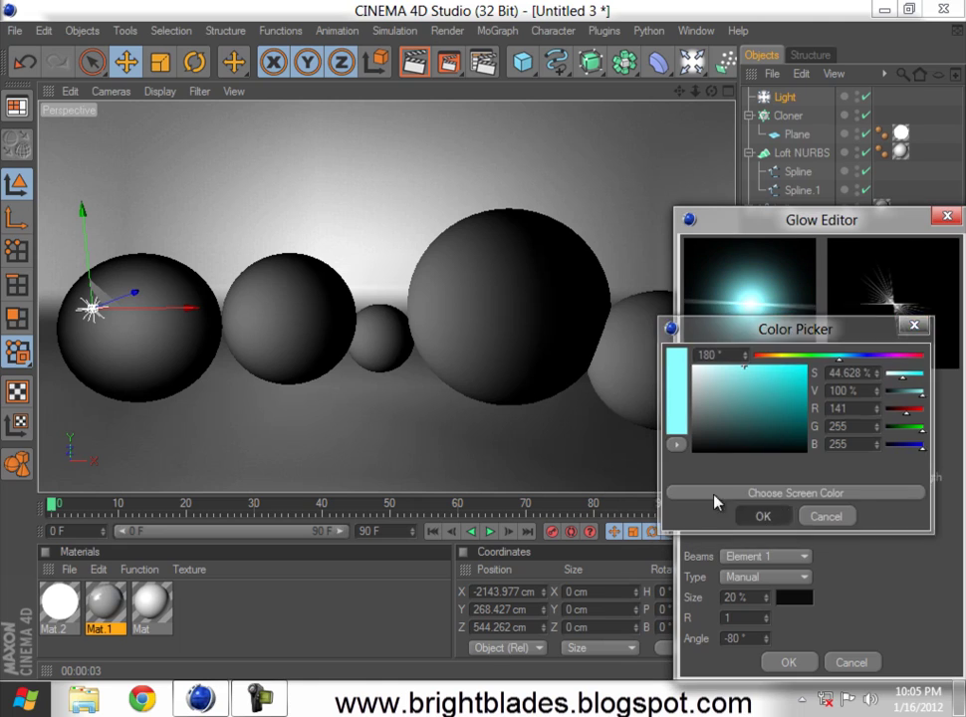
{"action": "left_click", "coordinate": [943, 220]}
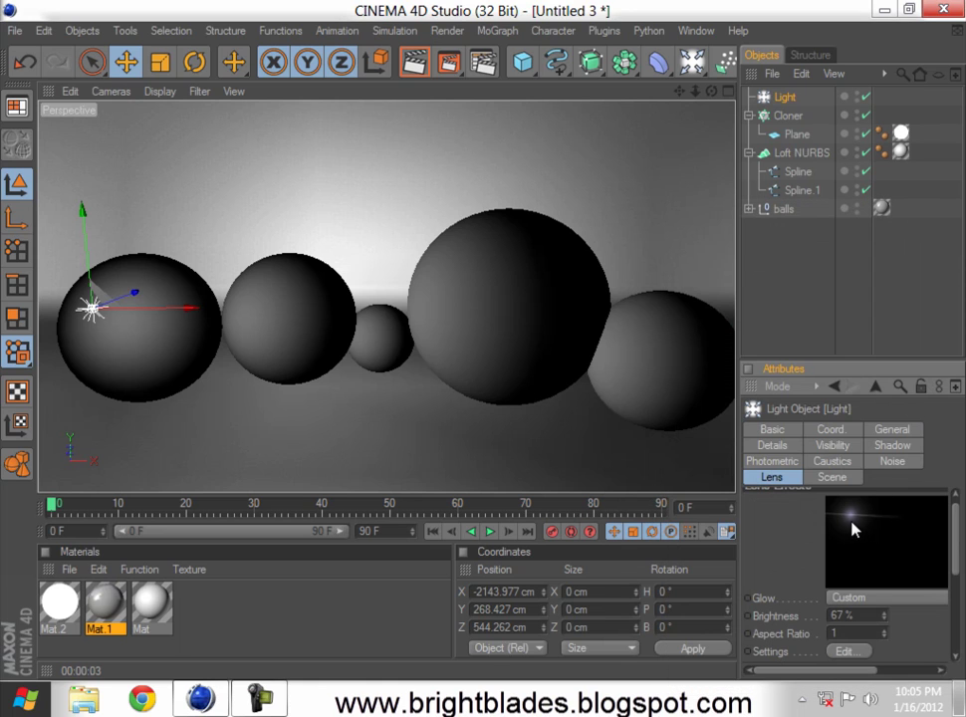
Step: Set the colour of glow Element 1 in the light's glow settings to cyan, RGB 39, 242, 249
{"action": "left_click", "coordinate": [844, 652]}
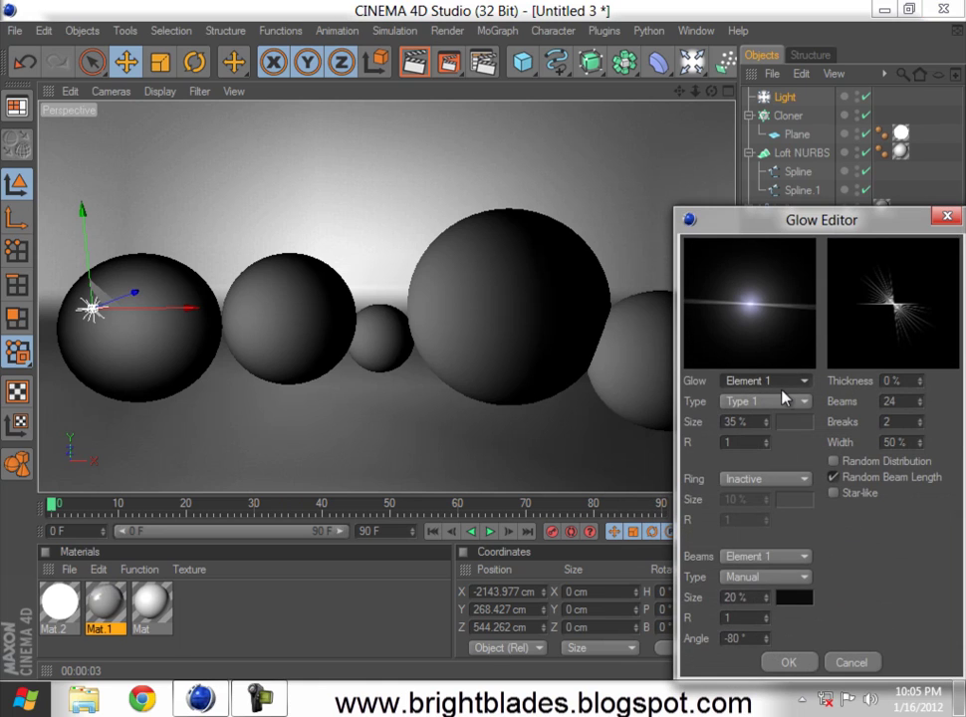
{"action": "left_click", "coordinate": [794, 421]}
{"action": "mouse_move", "coordinate": [801, 346]}
{"action": "left_mouse_down"}
{"action": "mouse_move", "coordinate": [836, 346]}
{"action": "mouse_move", "coordinate": [787, 359]}
{"action": "left_mouse_up"}
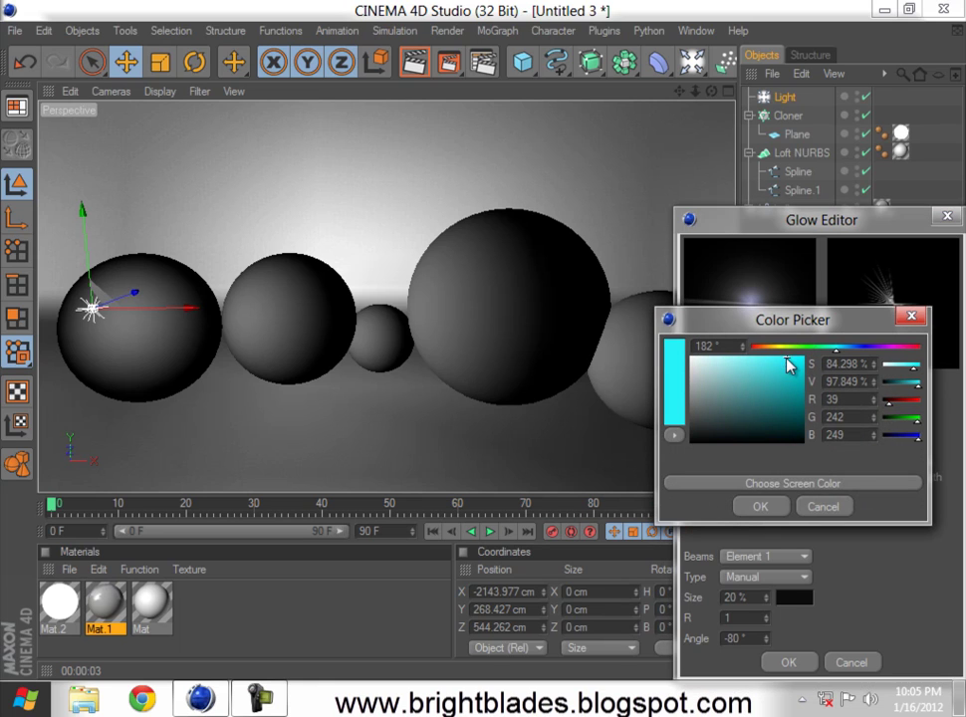
{"action": "left_click", "coordinate": [785, 506]}
{"action": "left_click", "coordinate": [791, 663]}
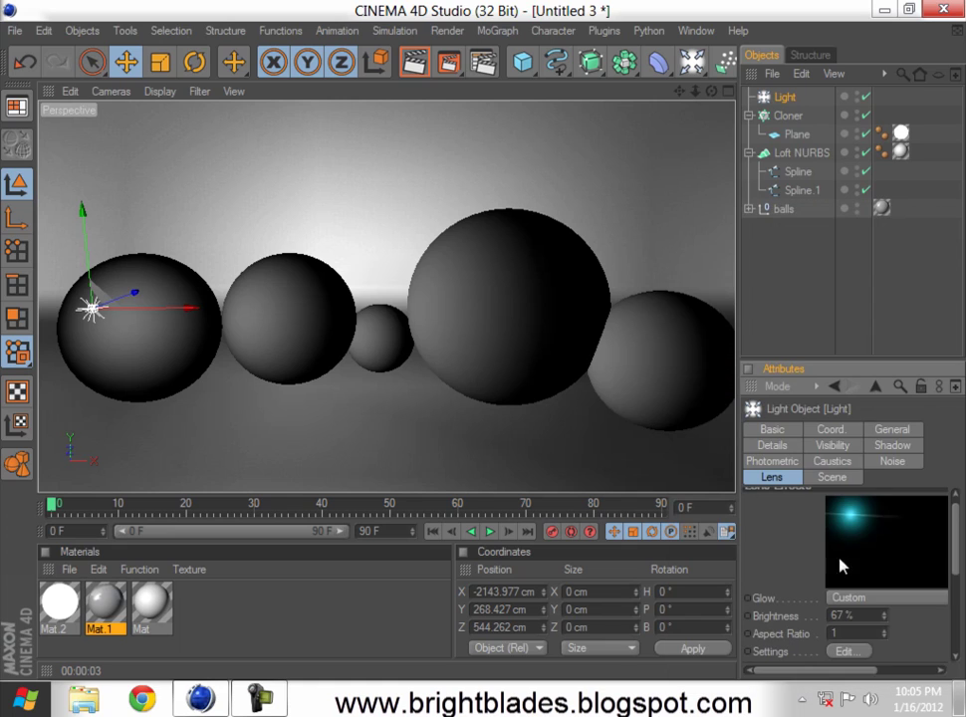
Step: Lower the light's glow brightness to 50% and render the view
{"action": "left_click_drag", "start_coordinate": [881, 615], "coordinate": [774, 619]}
{"action": "type", "text": "50"}
{"action": "key", "text": "Return"}
{"action": "left_click", "coordinate": [410, 66]}
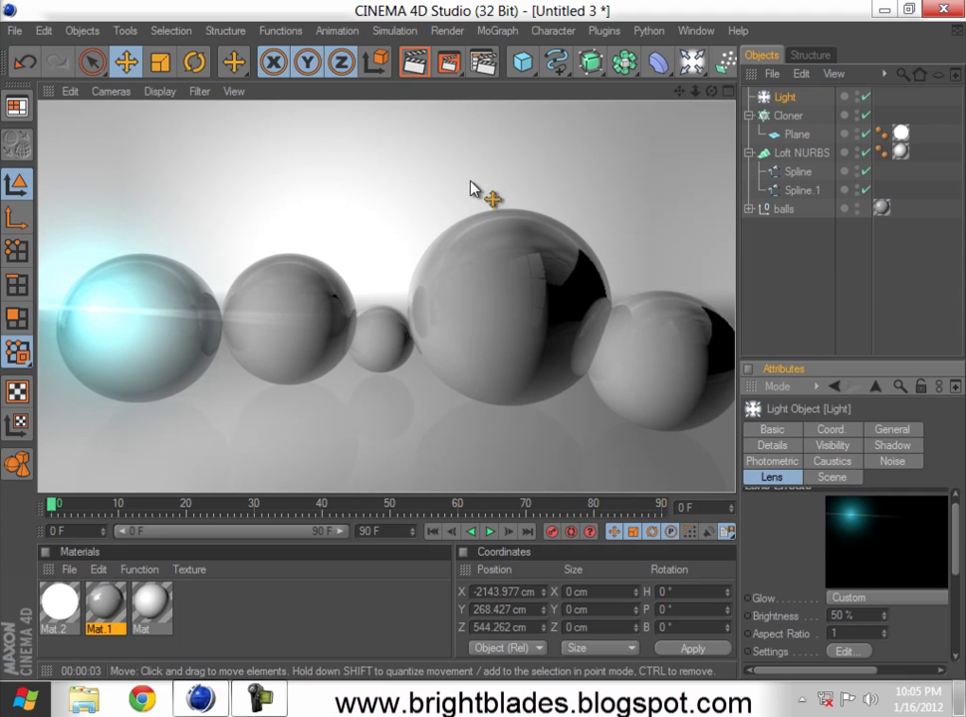
Step: Raise the light to the top of the leftmost sphere, at about Y 329 cm
{"action": "left_click", "coordinate": [776, 101]}
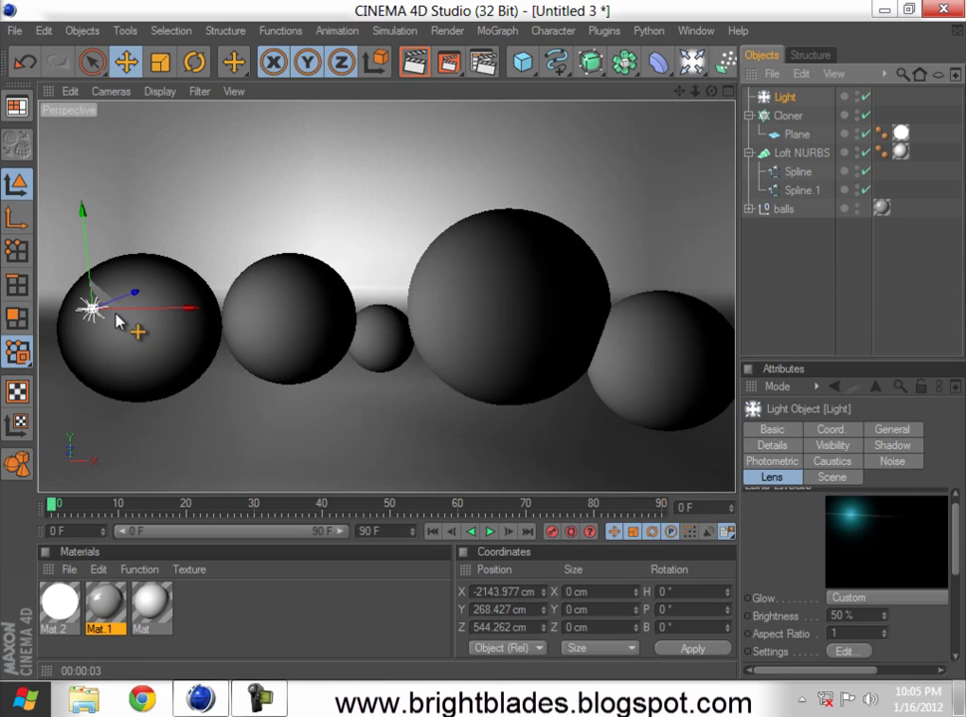
{"action": "left_click_drag", "start_coordinate": [82, 214], "coordinate": [78, 165]}
{"action": "left_click_drag", "start_coordinate": [484, 346], "coordinate": [493, 344]}
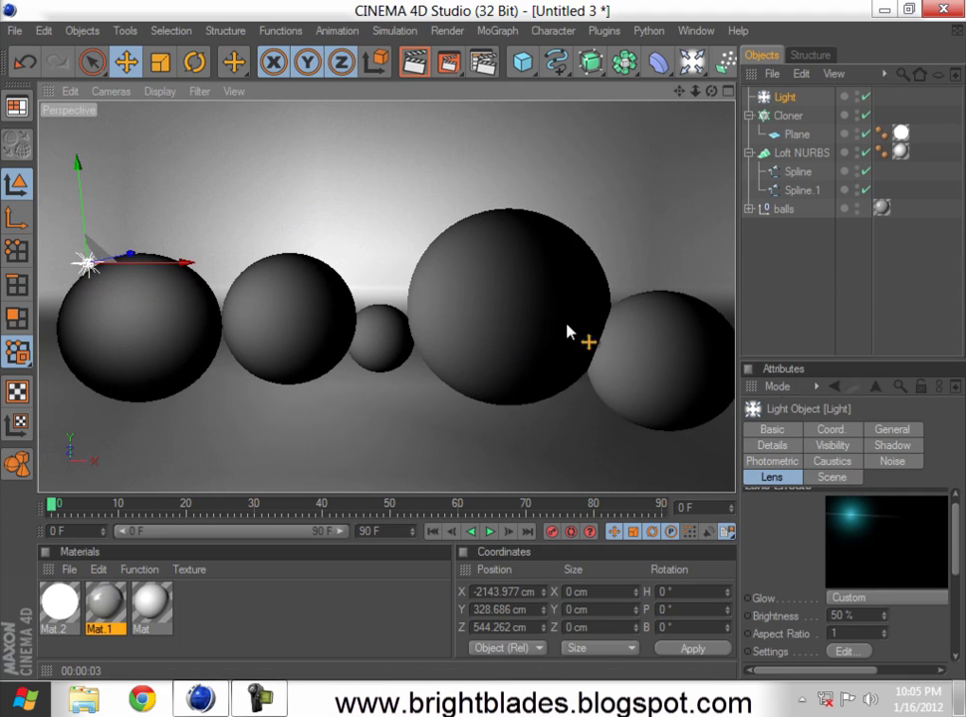
Step: Set the size of beam Element 3 in the light's glow to 254% and render the view
{"action": "left_click", "coordinate": [844, 651]}
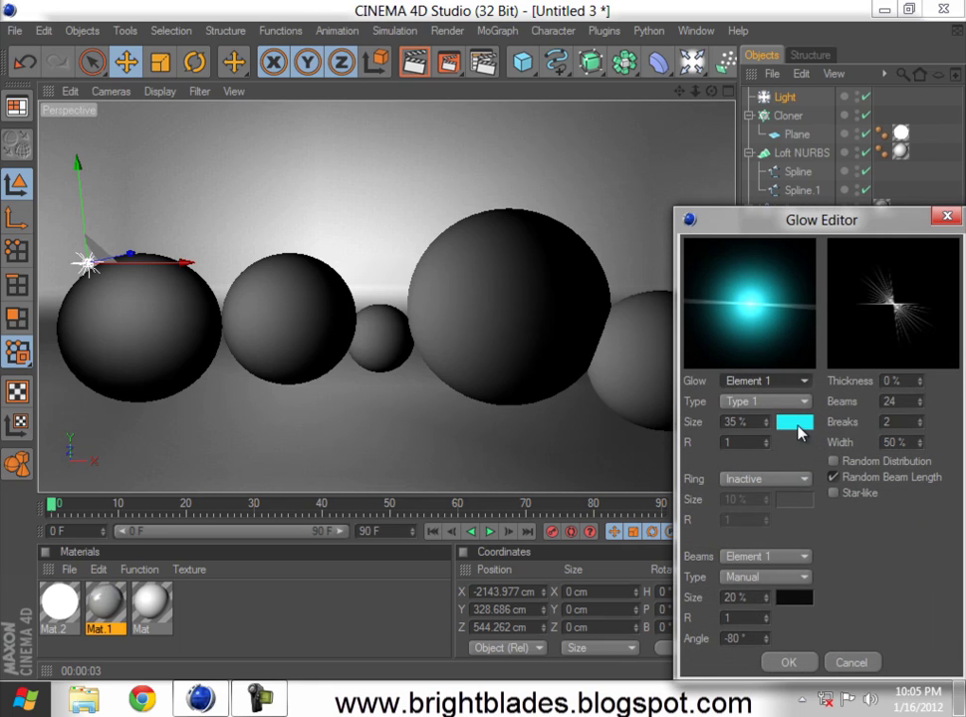
{"action": "left_click", "coordinate": [767, 556]}
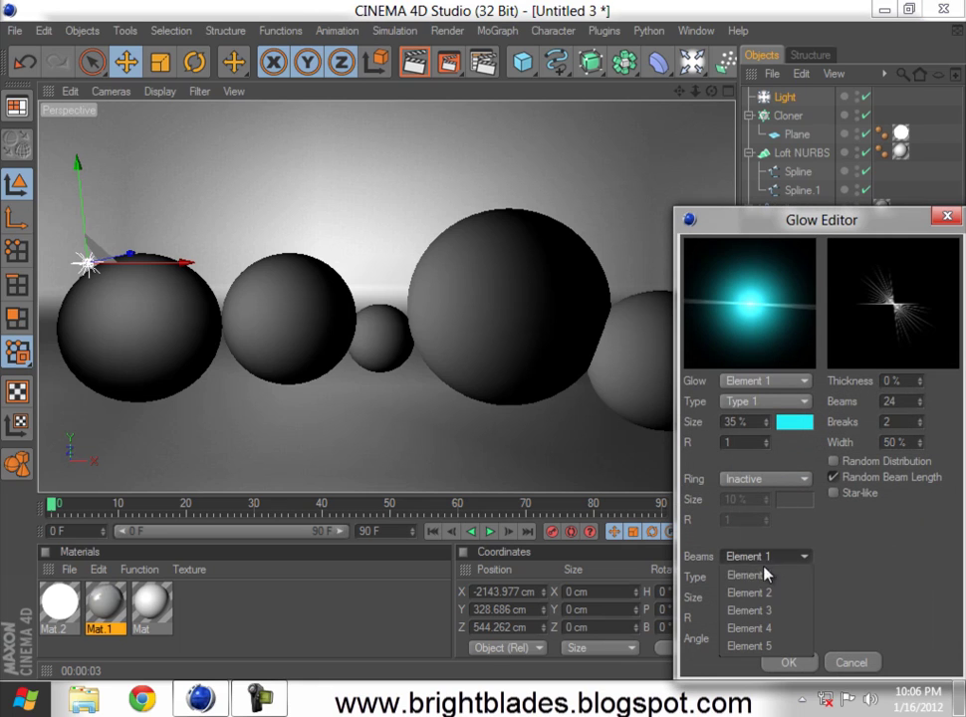
{"action": "left_click", "coordinate": [769, 611]}
{"action": "left_click_drag", "start_coordinate": [768, 607], "coordinate": [787, 690]}
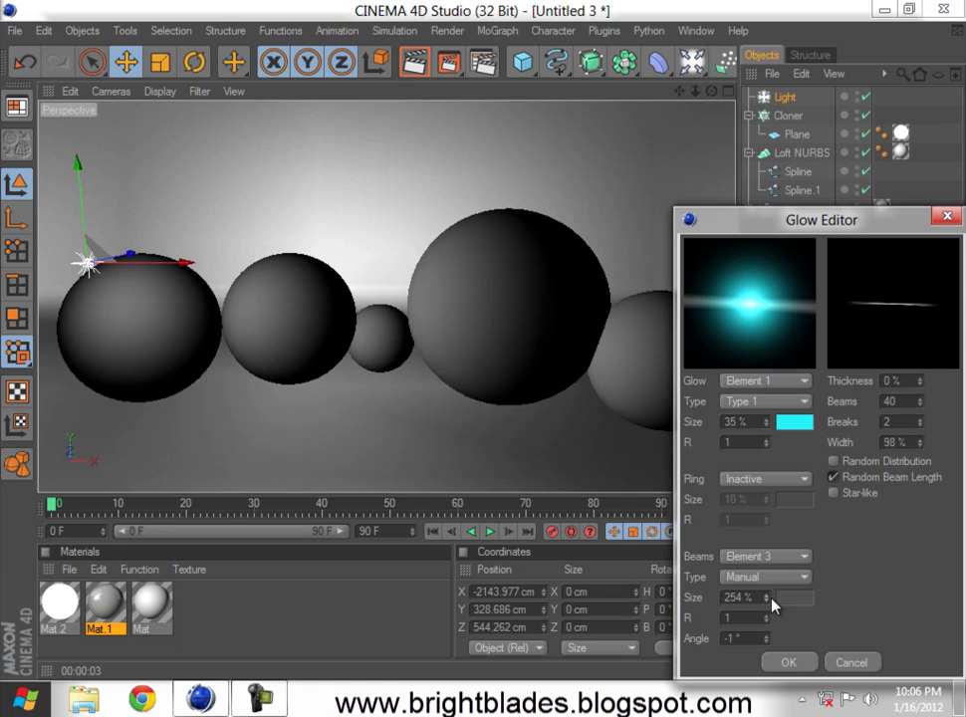
{"action": "left_click", "coordinate": [788, 662]}
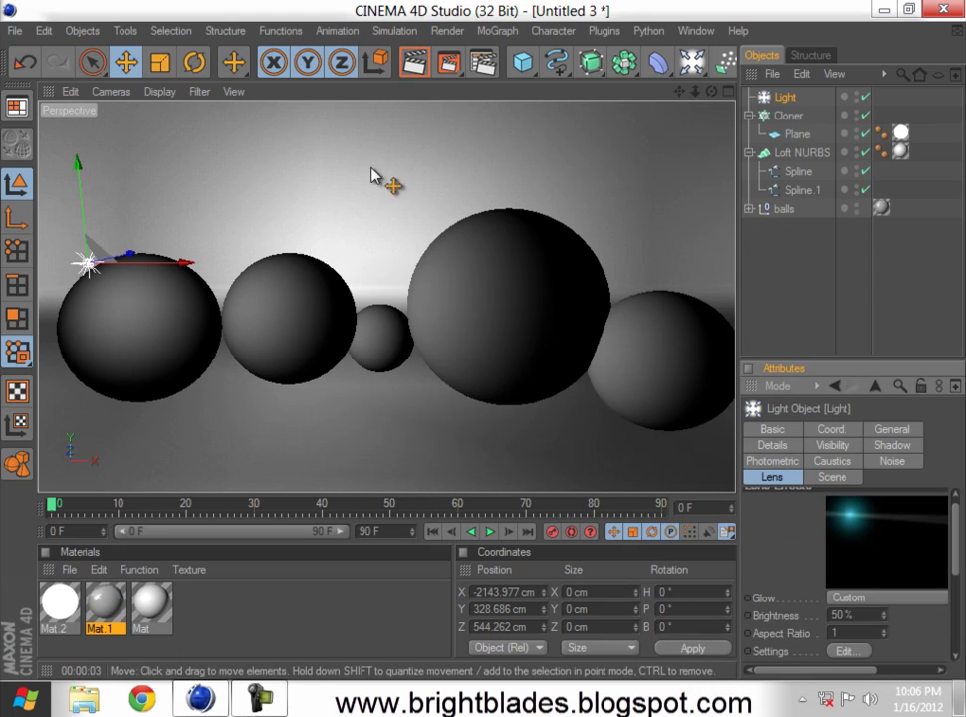
{"action": "key", "text": "ctrl+r"}
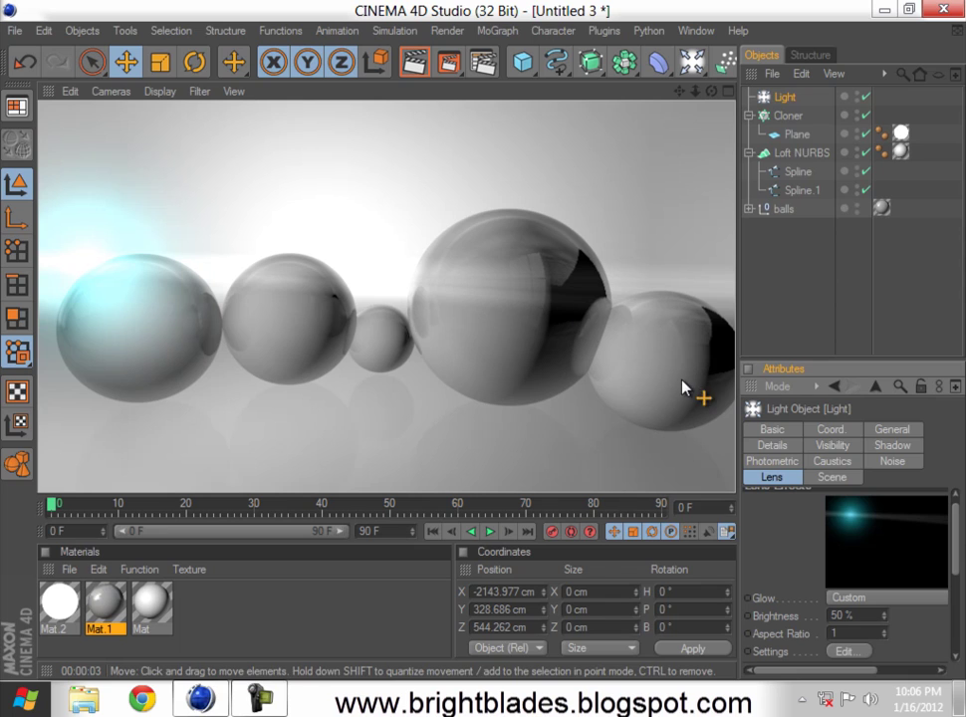
Step: Duplicate the light and move the copy in front of the rightmost sphere, to about X -1388, Y 109 cm
{"action": "left_click", "coordinate": [783, 99]}
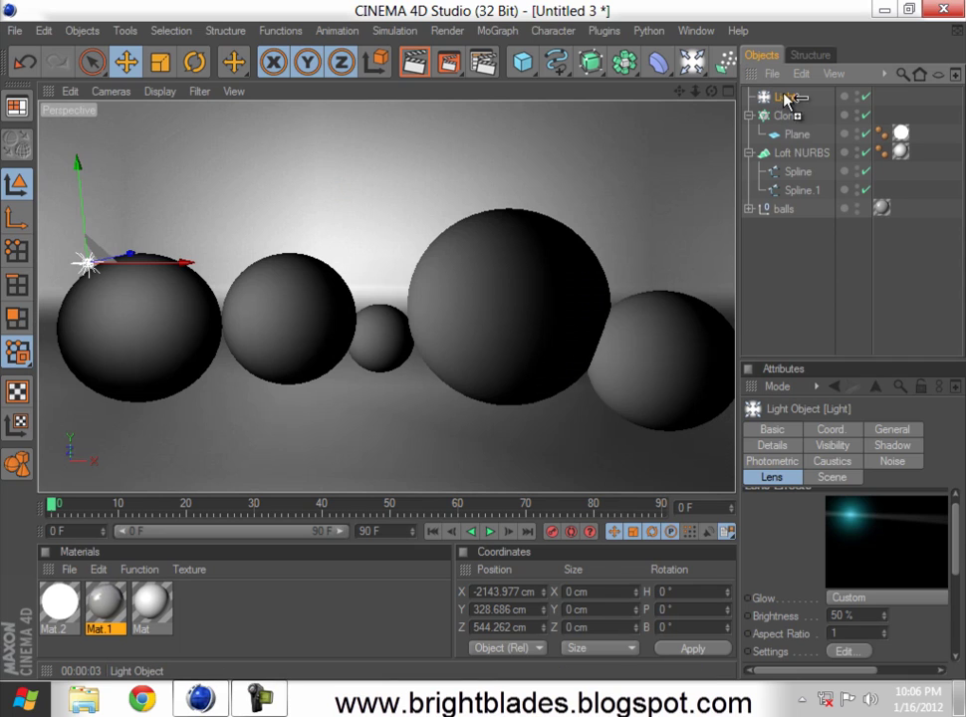
{"action": "left_click_drag", "start_coordinate": [784, 100], "coordinate": [785, 239], "text": "ctrl"}
{"action": "left_click_drag", "start_coordinate": [155, 281], "coordinate": [529, 349]}
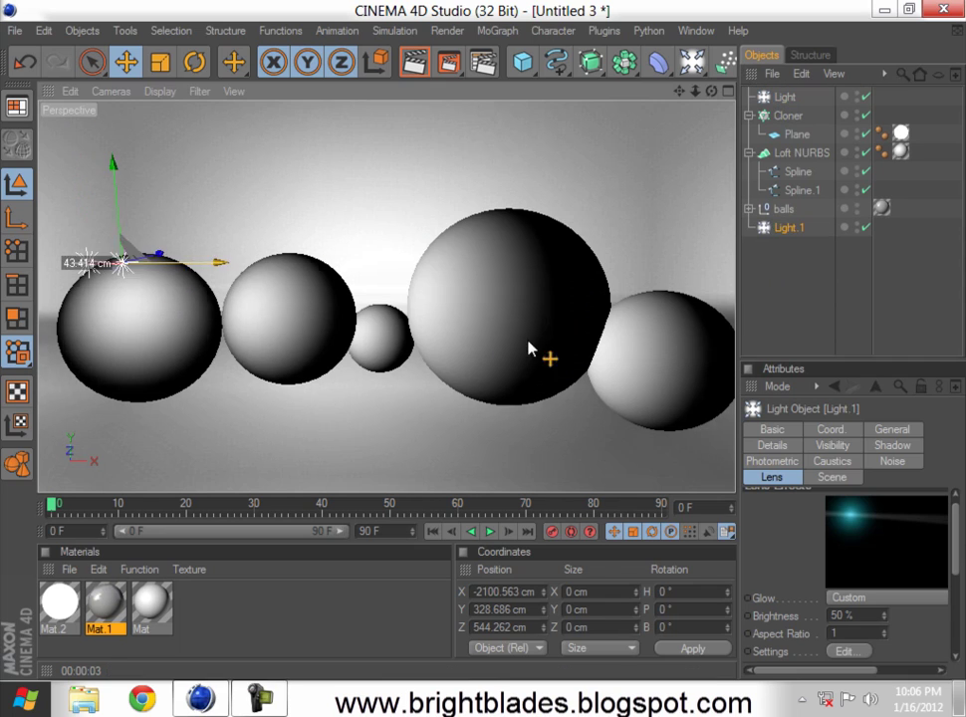
{"action": "left_click_drag", "start_coordinate": [659, 162], "coordinate": [645, 324]}
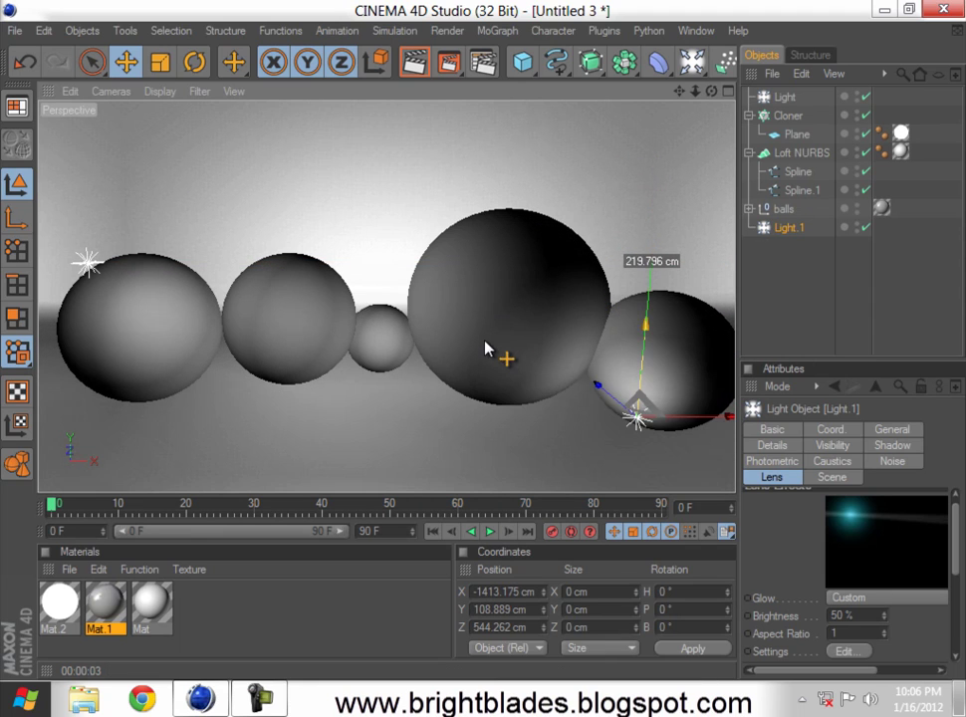
{"action": "left_click_drag", "start_coordinate": [727, 417], "coordinate": [746, 417]}
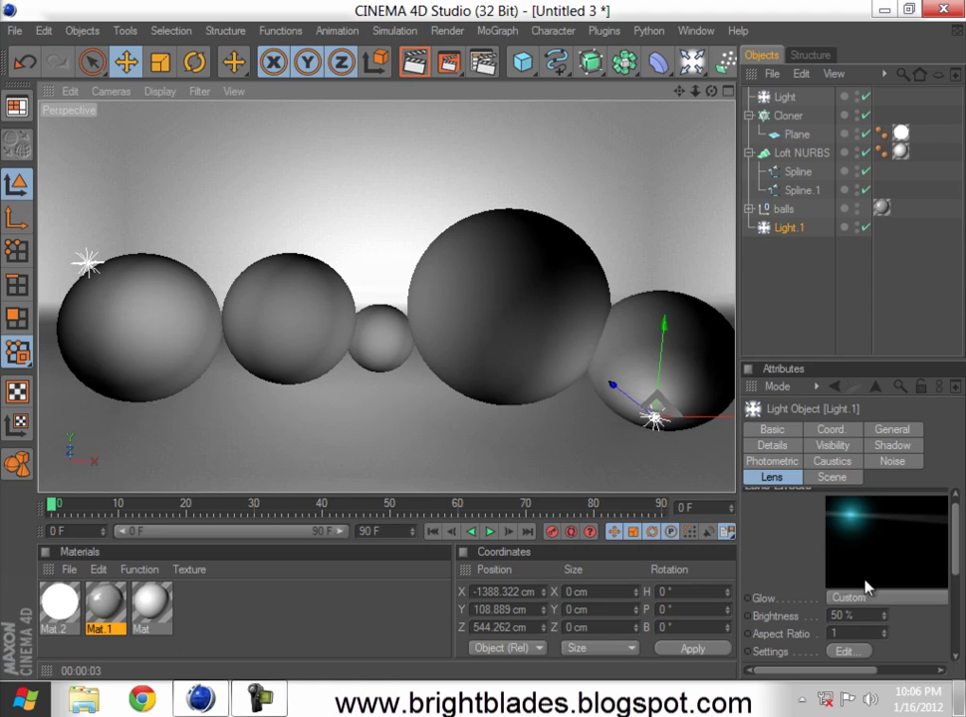
Step: Set the glow brightness of both lights to 25% and render the view
{"action": "left_click", "coordinate": [844, 651]}
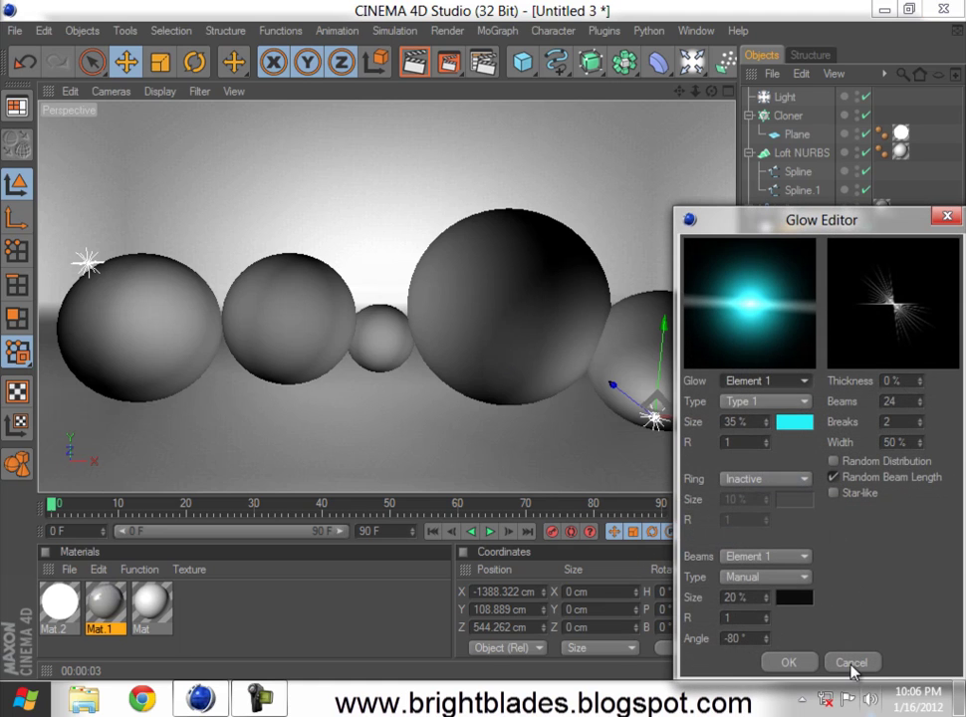
{"action": "left_click", "coordinate": [853, 661]}
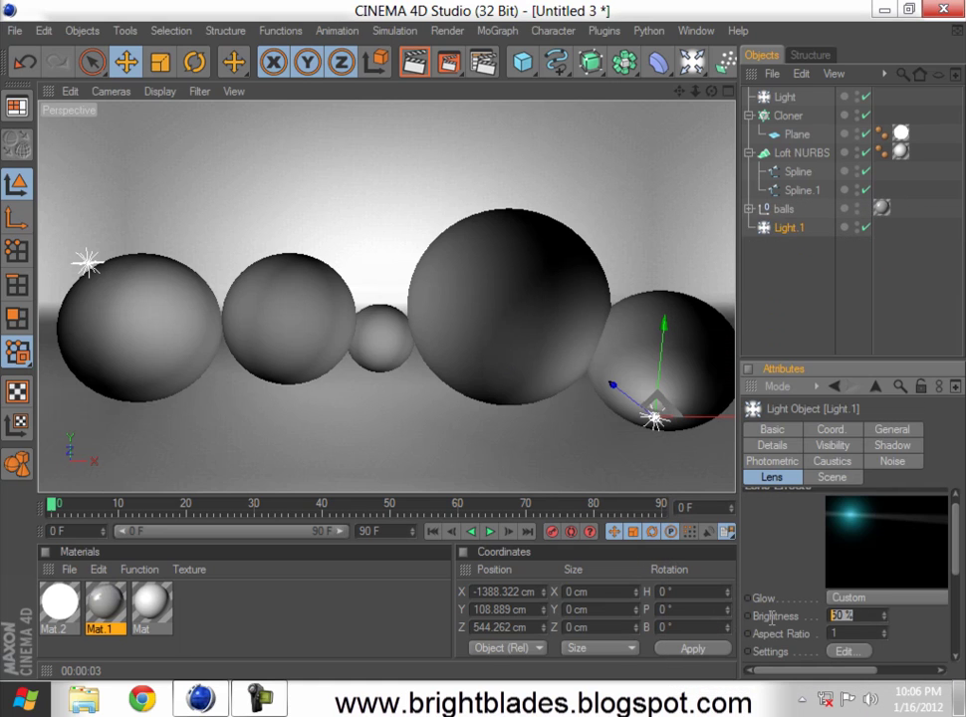
{"action": "type", "text": "25"}
{"action": "left_click", "coordinate": [787, 98]}
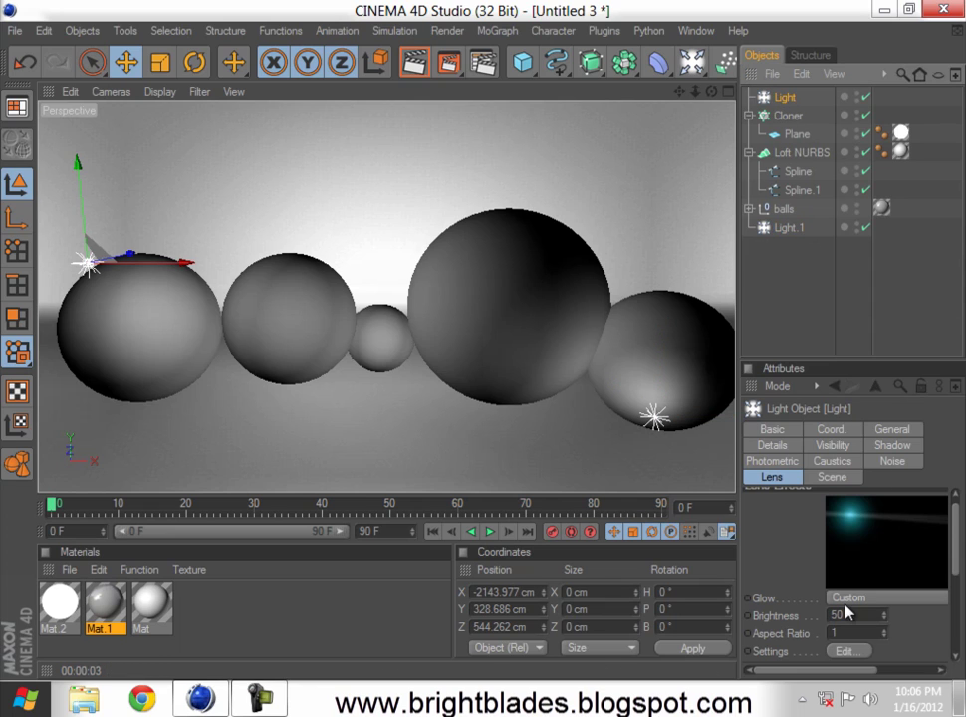
{"action": "left_click_drag", "start_coordinate": [854, 614], "coordinate": [753, 609]}
{"action": "type", "text": "25"}
{"action": "key", "text": "Return"}
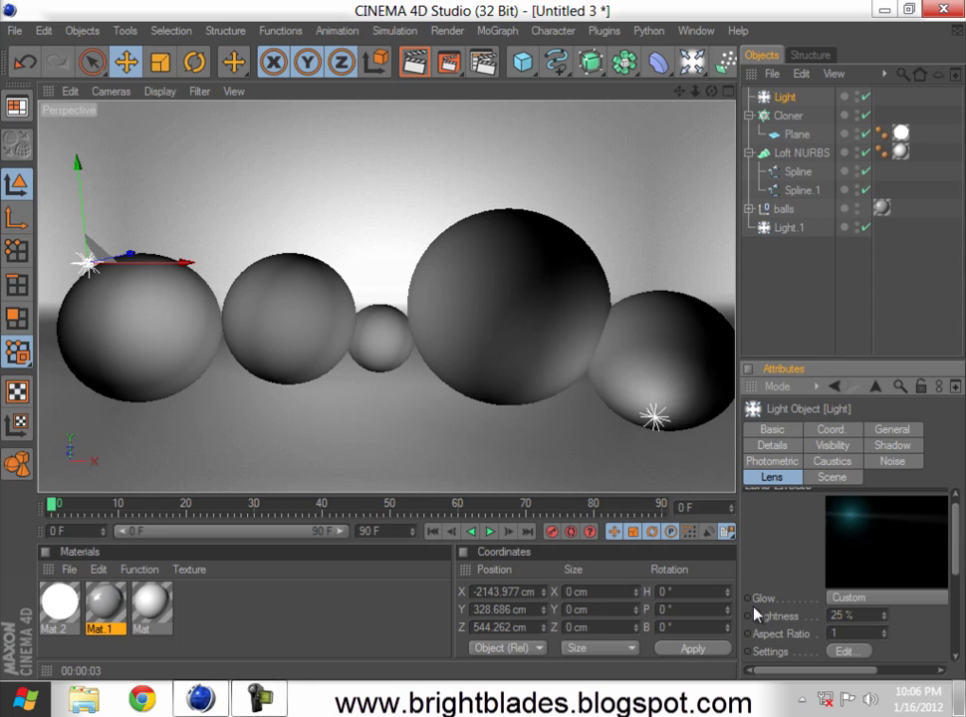
{"action": "left_click", "coordinate": [415, 62]}
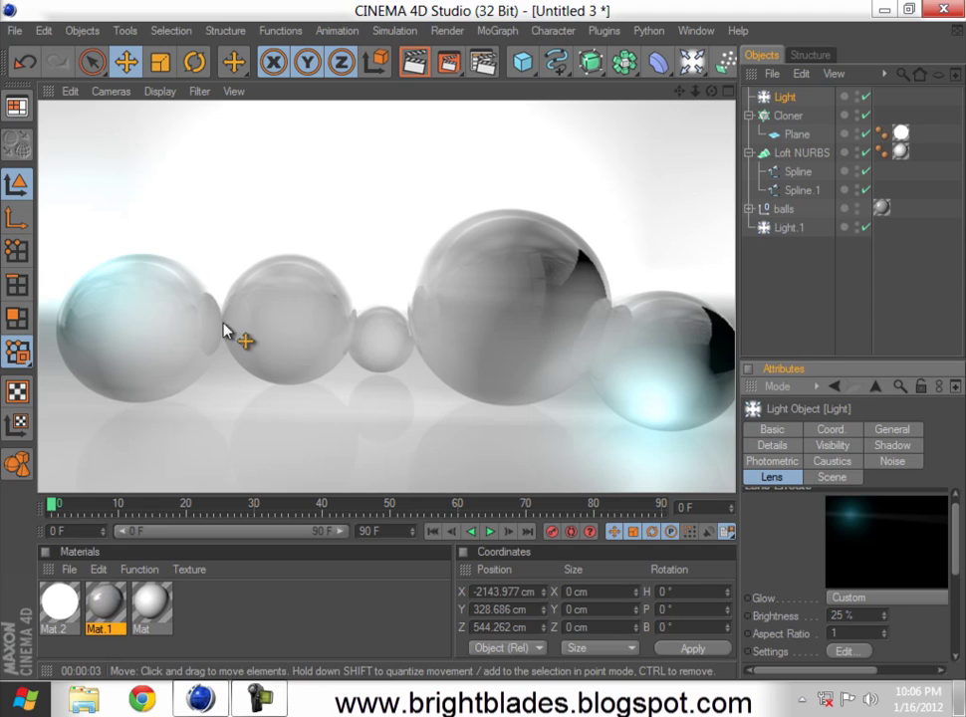
Step: Try the Yellow-Green 2 glow preset on the original light, switch it to Sun 1, and render the view
{"action": "left_click", "coordinate": [881, 598]}
{"action": "left_click", "coordinate": [843, 554]}
{"action": "left_click", "coordinate": [891, 598]}
{"action": "left_click", "coordinate": [820, 562]}
{"action": "left_click", "coordinate": [904, 599]}
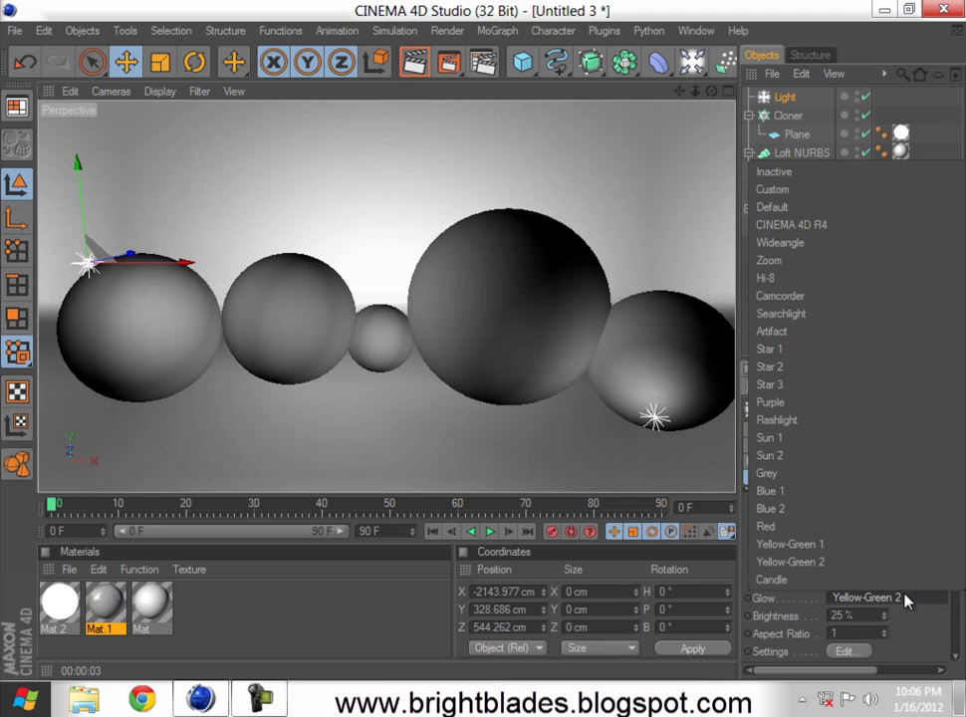
{"action": "left_click", "coordinate": [802, 438]}
{"action": "left_click", "coordinate": [417, 64]}
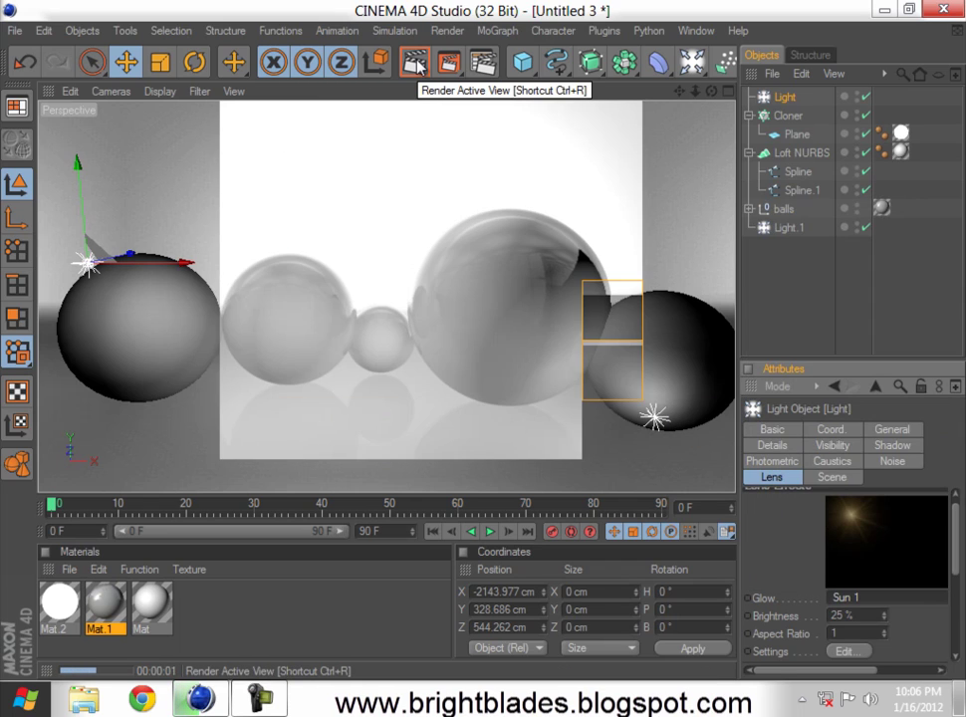